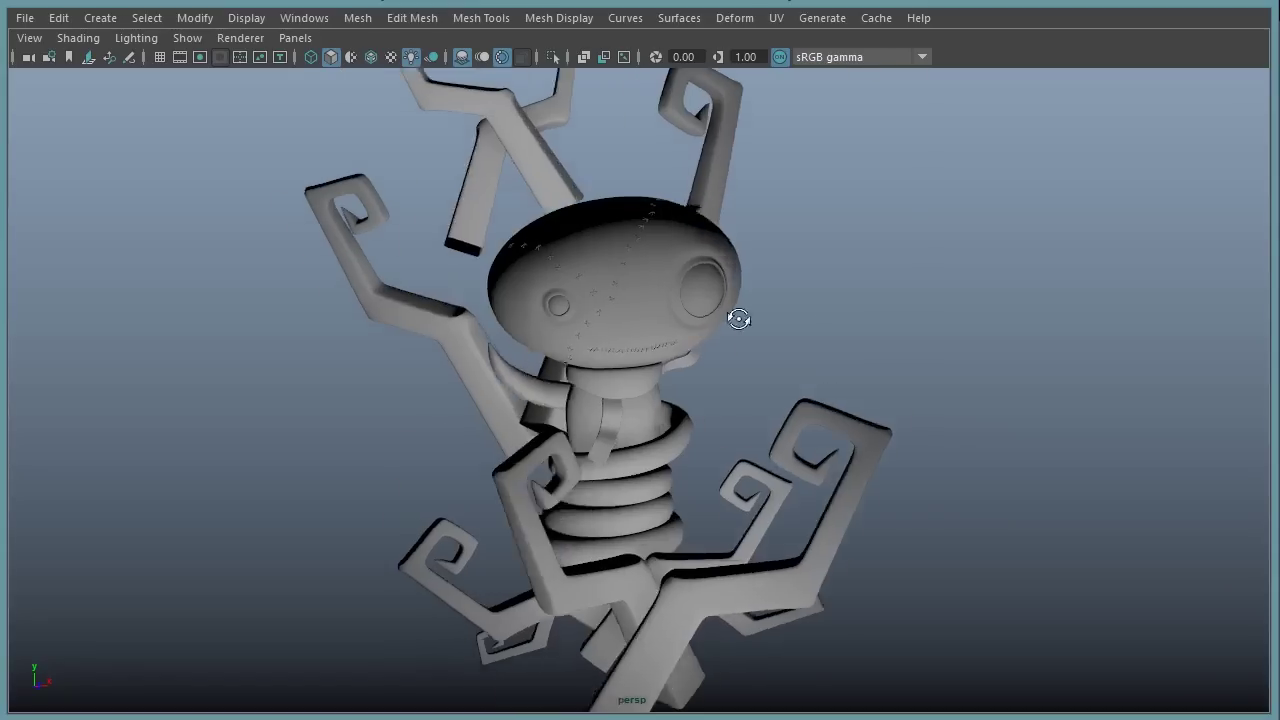
Open the UV Editor and resize it so the character and its UV layout can be seen side by side
alt+drag(533, 355, 565, 420)
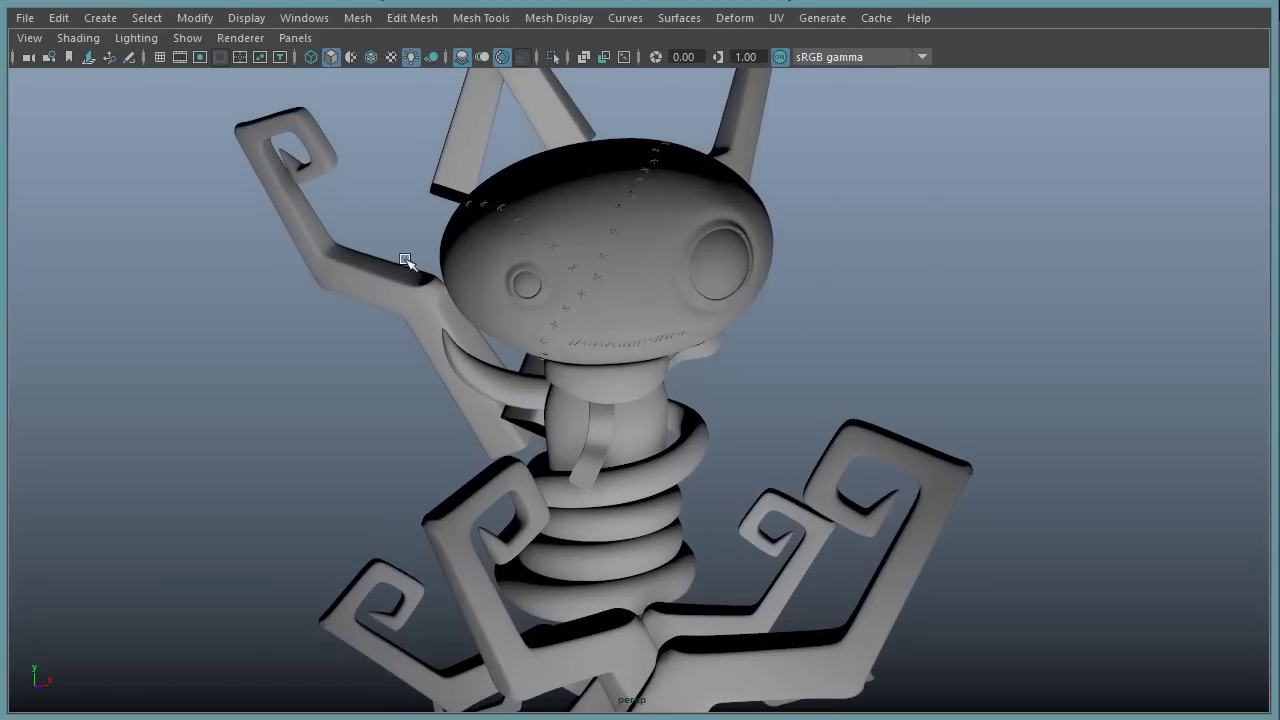
click(304, 20)
click(378, 292)
drag(364, 35, 447, 40)
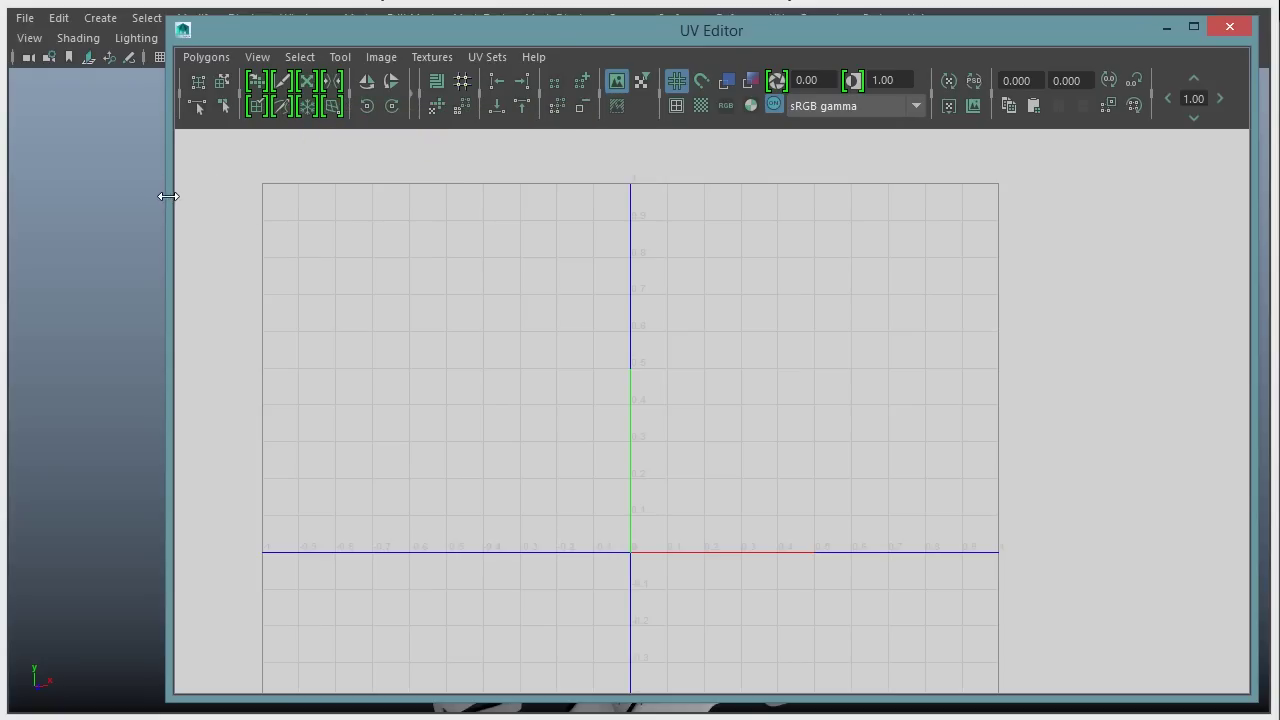
drag(175, 198, 624, 196)
alt+right_drag(1032, 353, 939, 345)
alt+middle_drag(939, 345, 985, 277)
alt+right_drag(990, 279, 1134, 315)
alt+middle_drag(505, 325, 217, 355)
alt+drag(409, 364, 400, 356)
Select the head, scarf and torso meshes together and display checkered tiles on their UVs
click(326, 288)
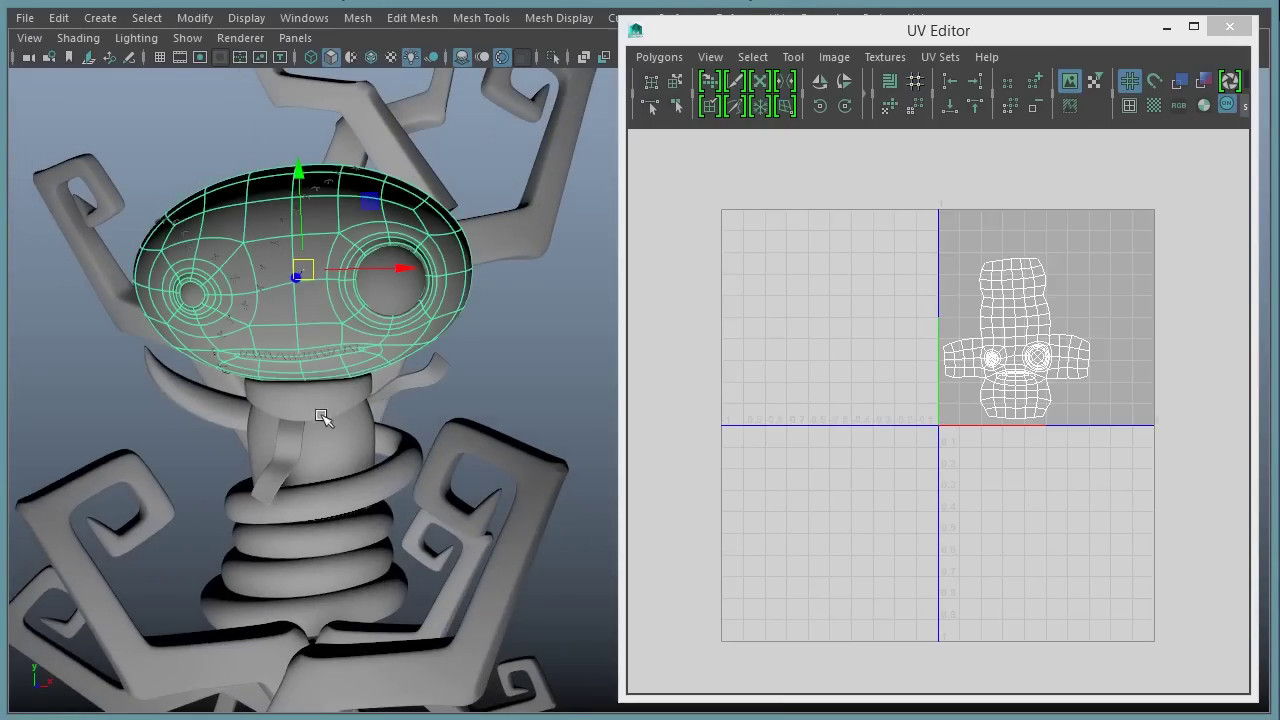
shift+click(330, 398)
shift+click(336, 448)
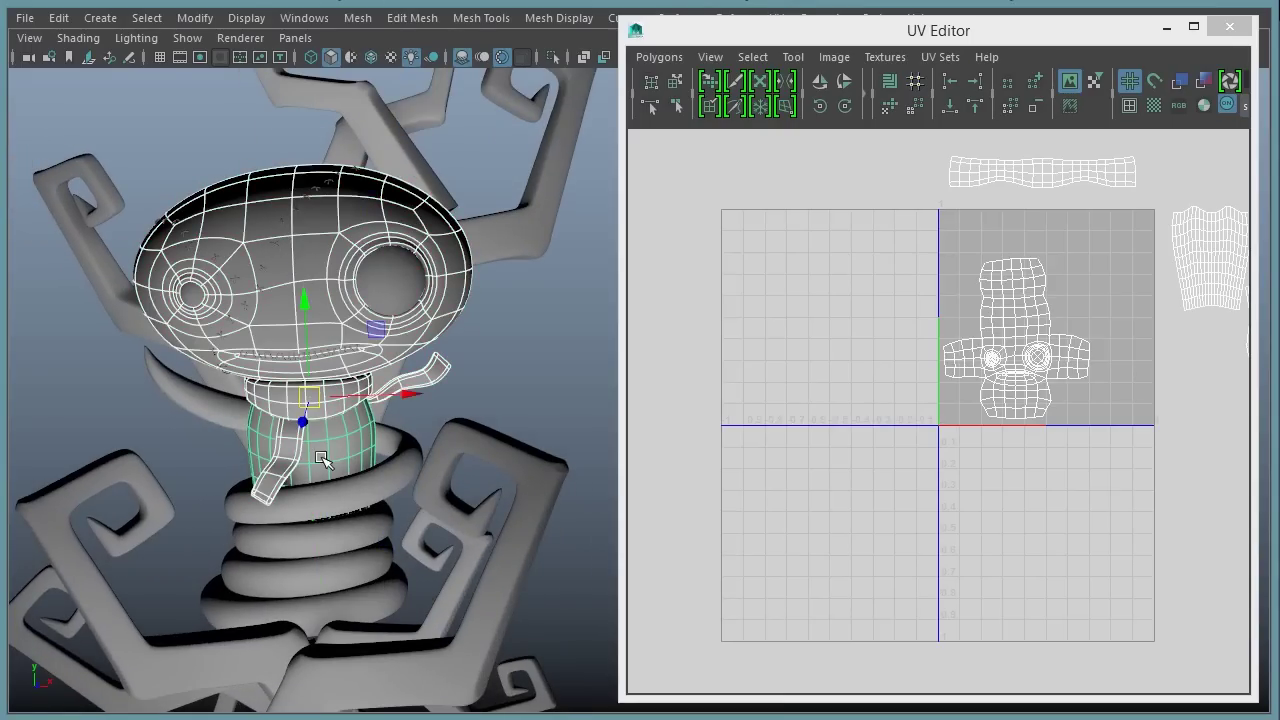
click(1054, 248)
alt+middle_drag(995, 262, 859, 306)
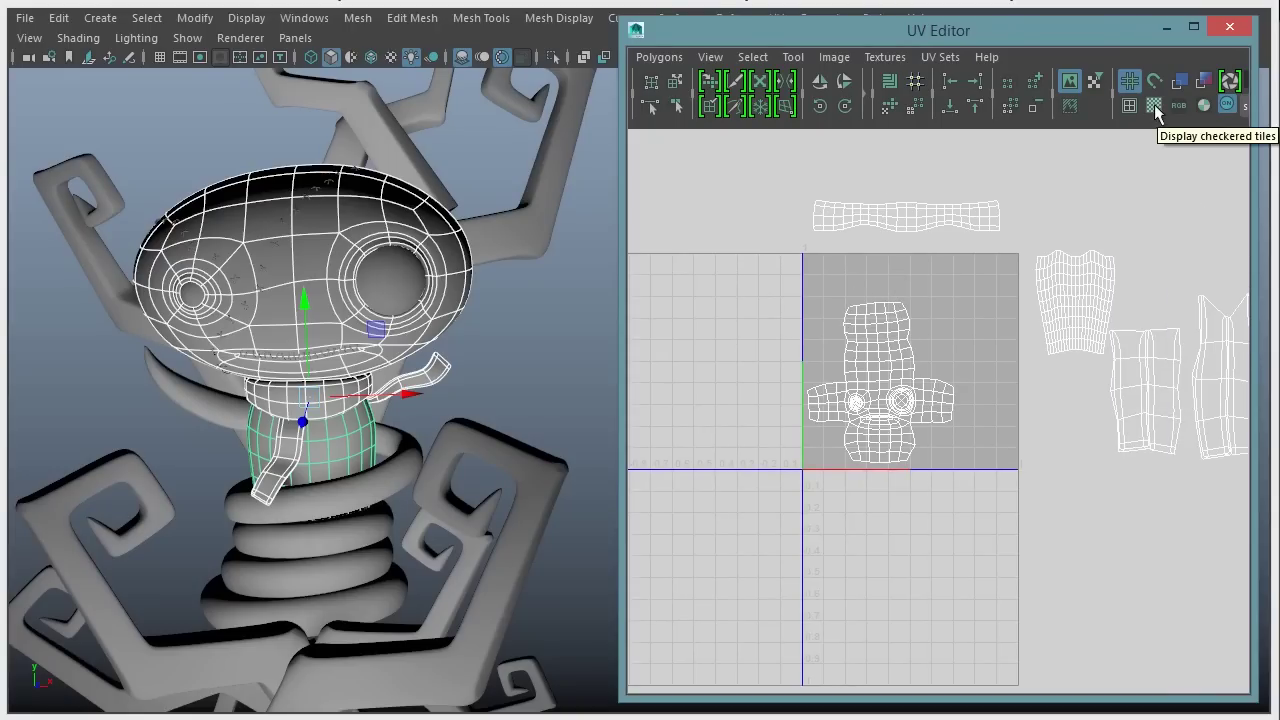
click(1154, 106)
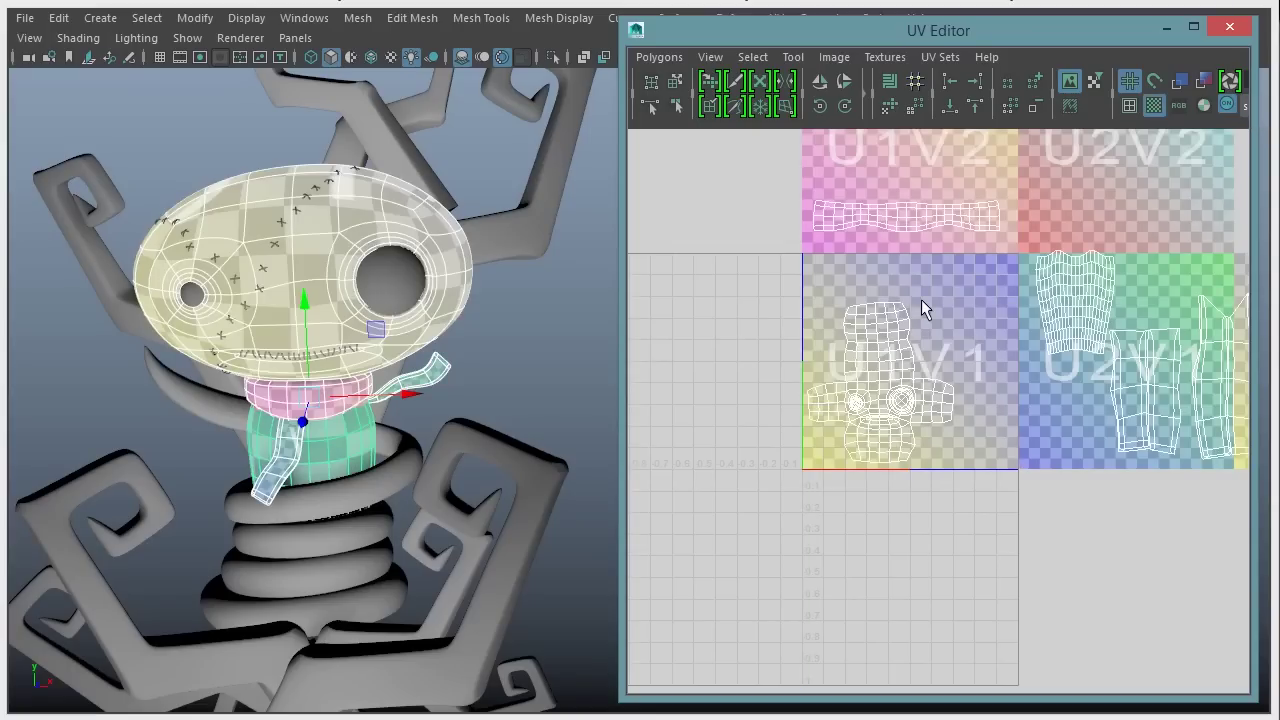
Examine the checker pattern on the head, scarf and torso for differences in size and distortion
alt+drag(212, 330, 211, 311)
alt+right_drag(211, 311, 366, 301)
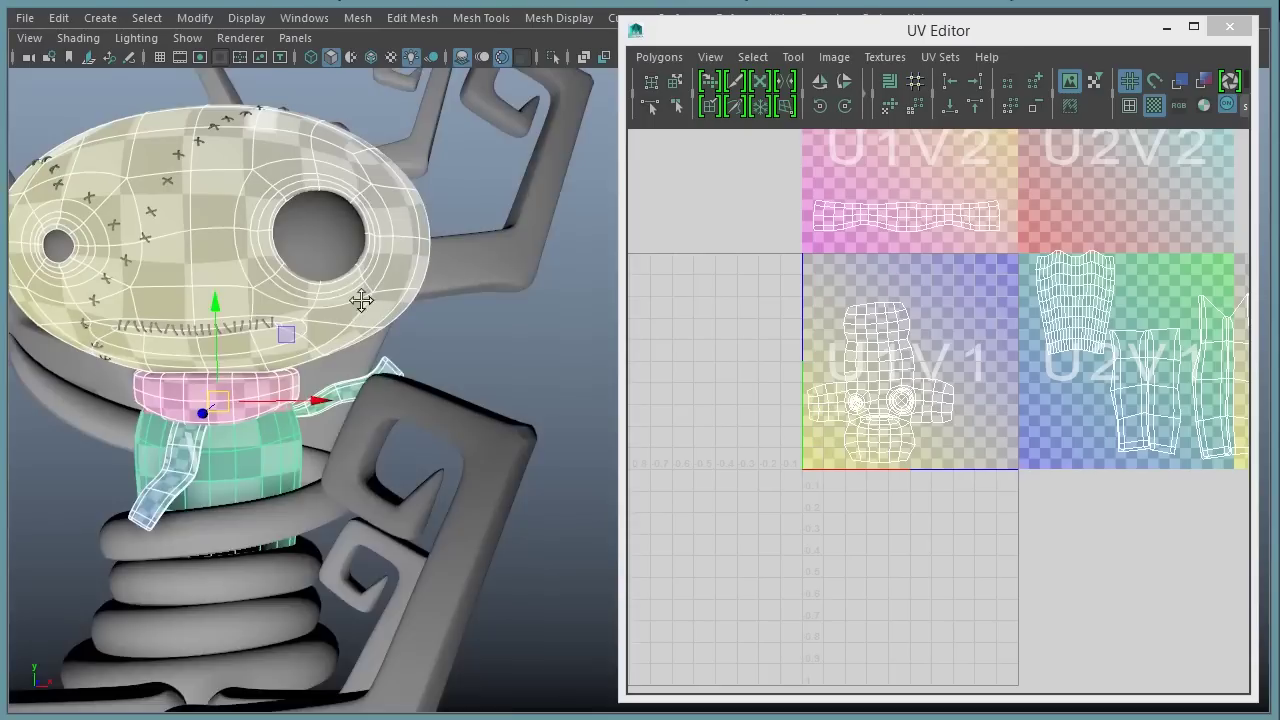
alt+middle_drag(366, 301, 474, 338)
alt+right_drag(474, 338, 500, 336)
alt+middle_drag(500, 336, 531, 329)
alt+drag(531, 329, 523, 326)
alt+right_drag(523, 326, 568, 326)
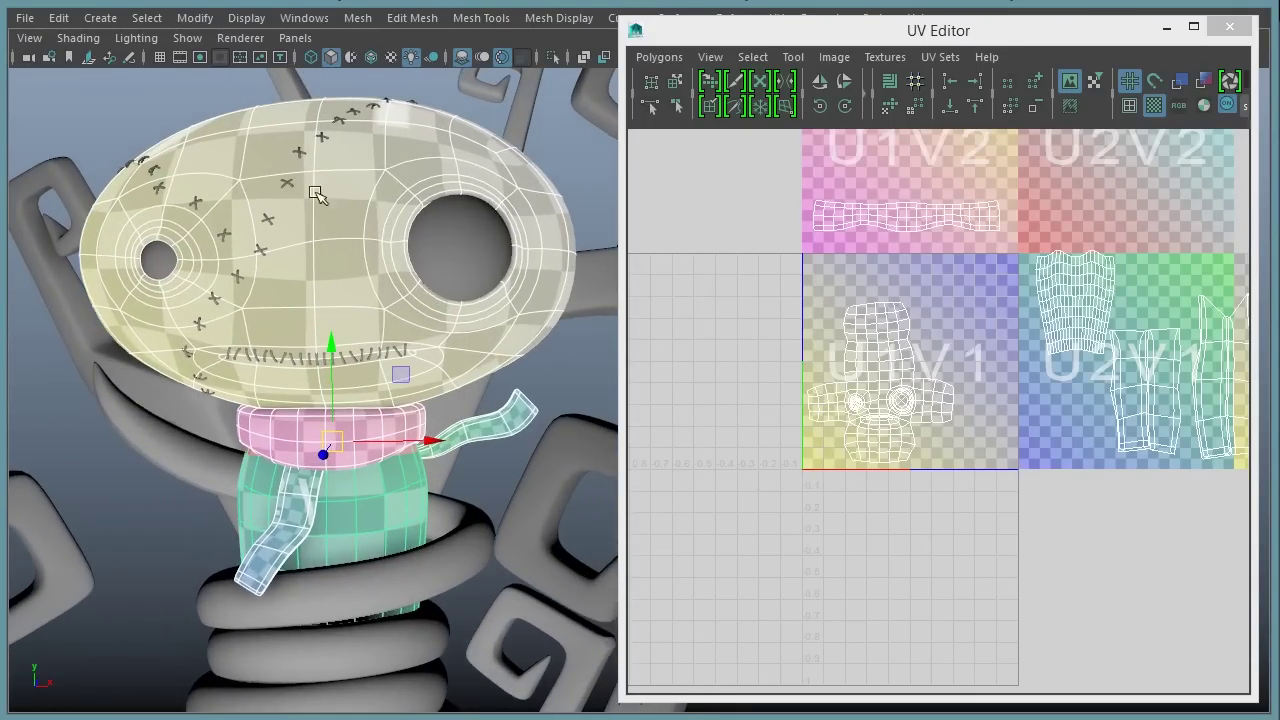
alt+drag(326, 303, 318, 266)
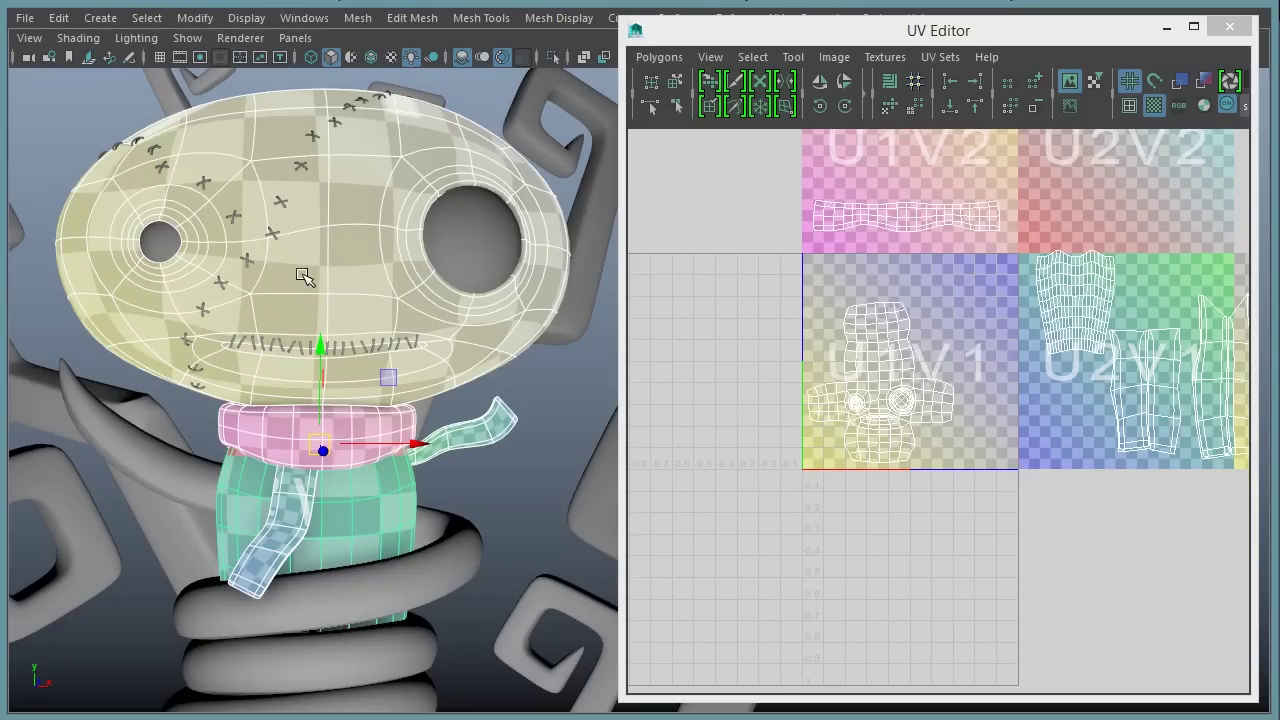
alt+drag(470, 285, 372, 264)
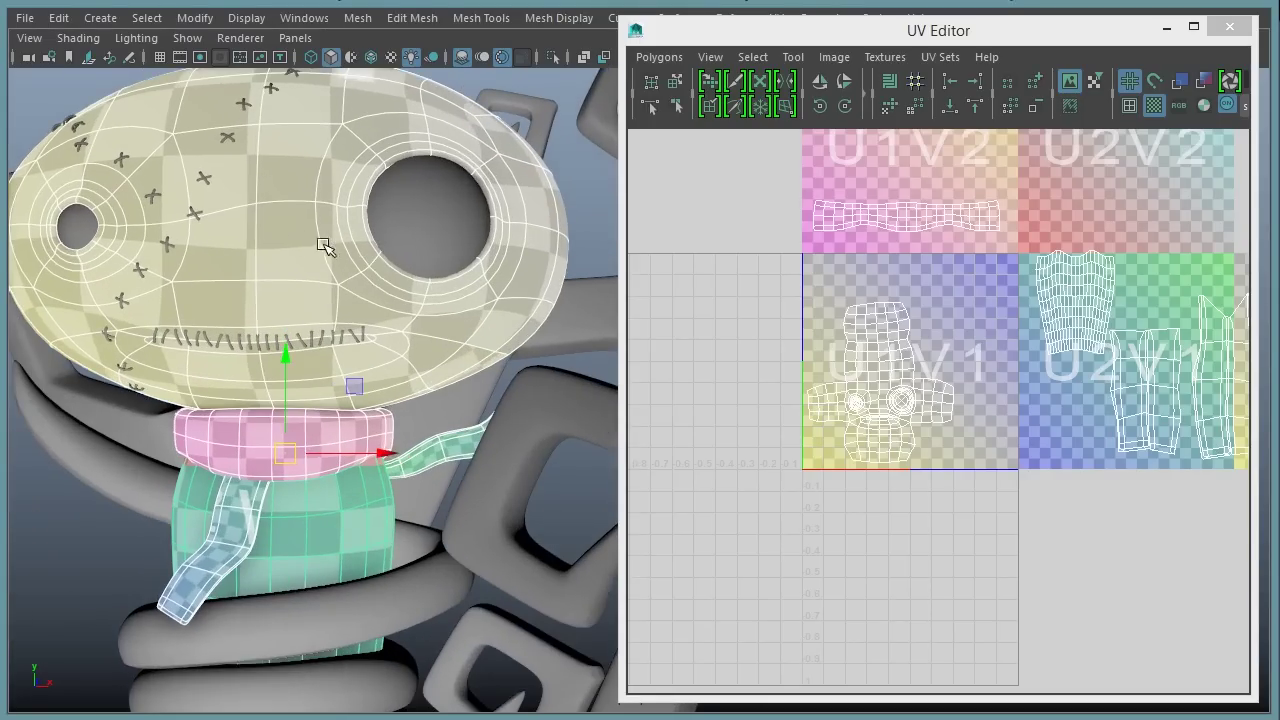
alt+drag(428, 325, 458, 337)
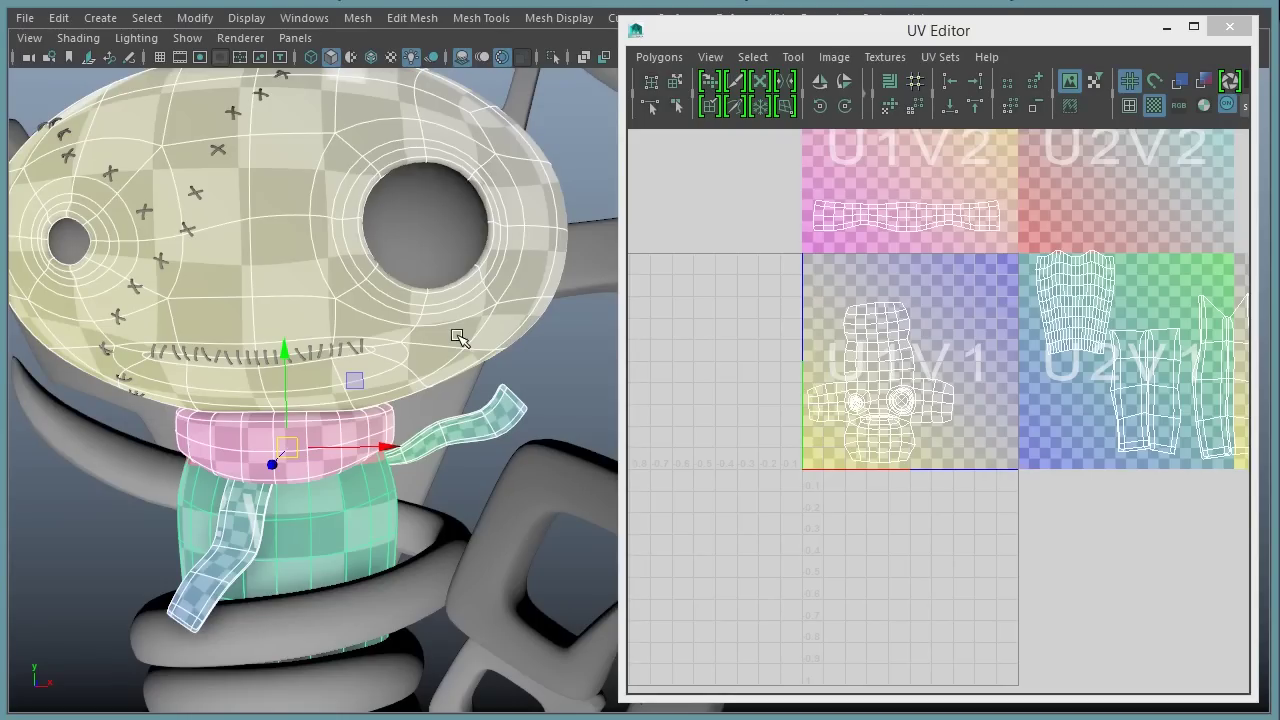
scroll(470, 410, up, 2)
Compare the checker scale of the head and scarf and examine the scarf tails' UV shells
click(323, 226)
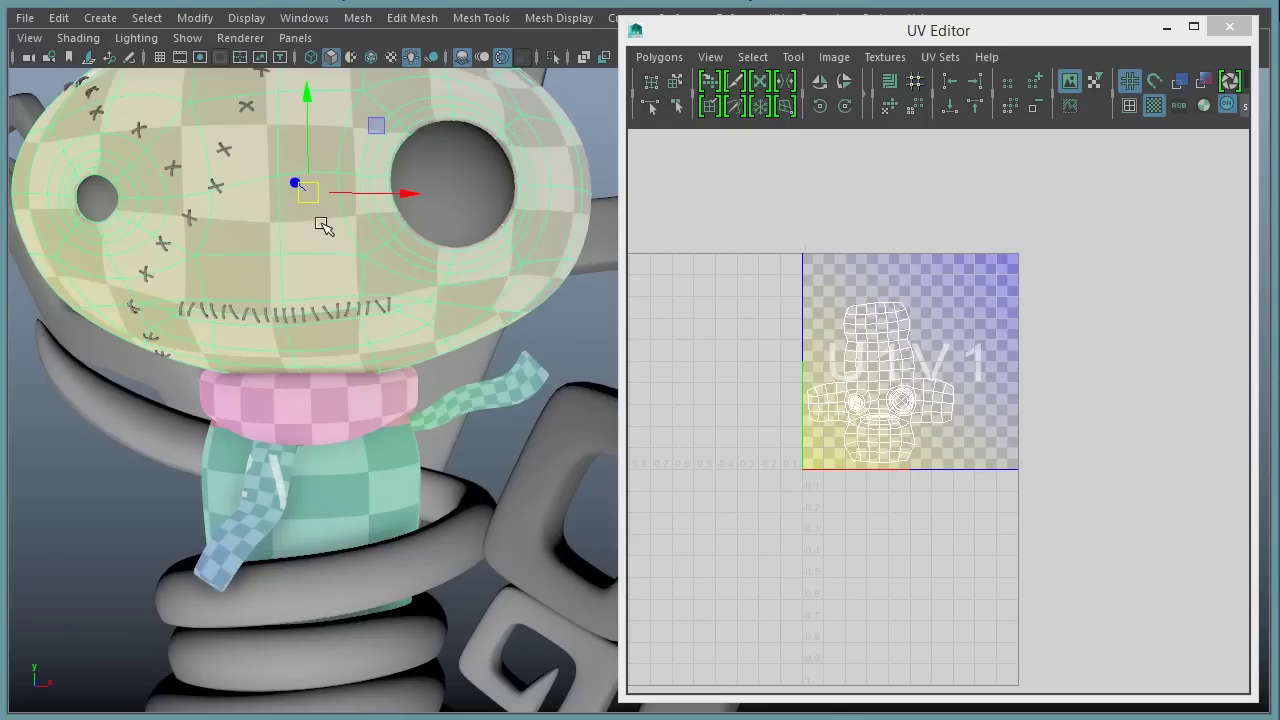
click(362, 410)
scroll(511, 318, up, 4)
scroll(511, 318, up, 1)
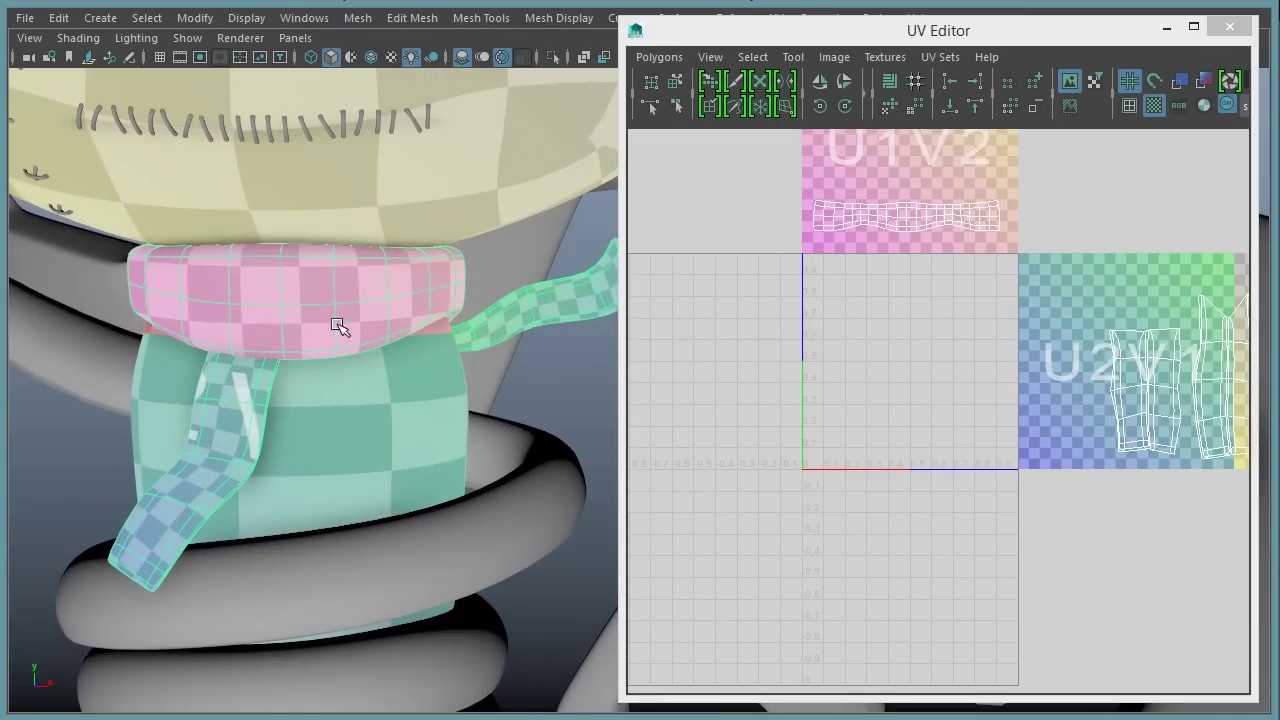
alt+drag(228, 427, 234, 425)
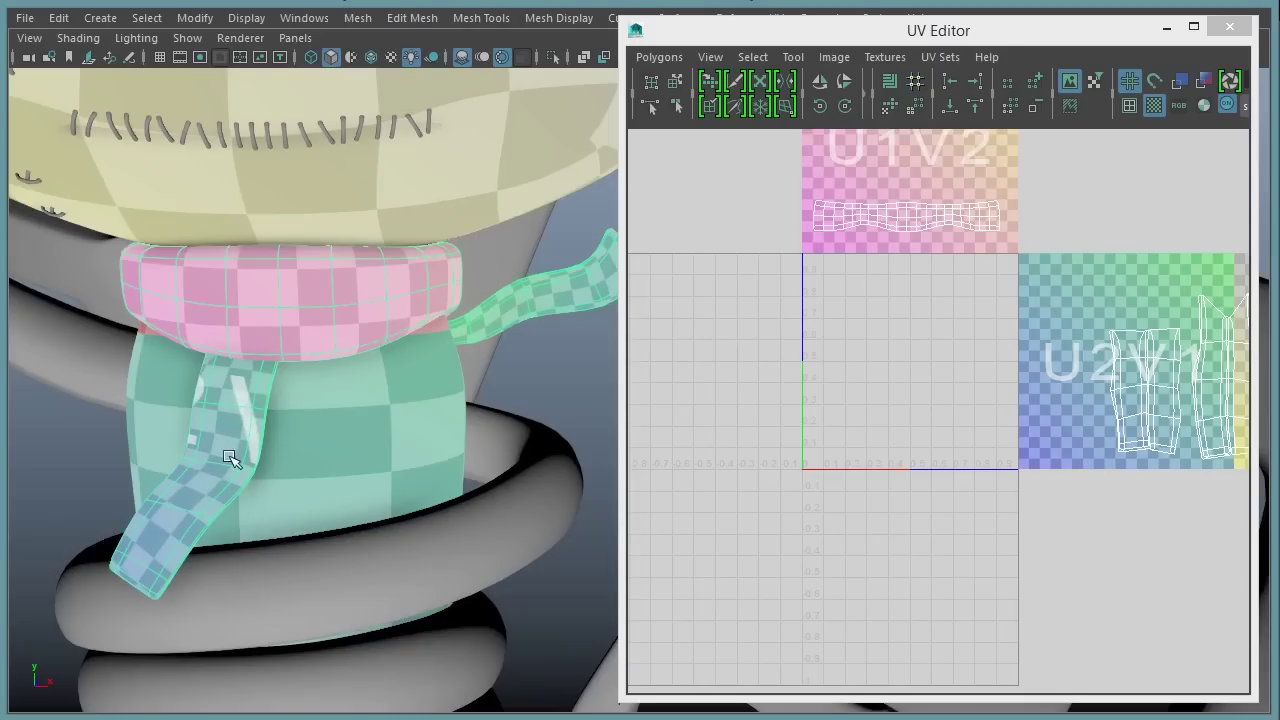
alt+middle_drag(1074, 368, 716, 376)
alt+middle_drag(808, 390, 911, 366)
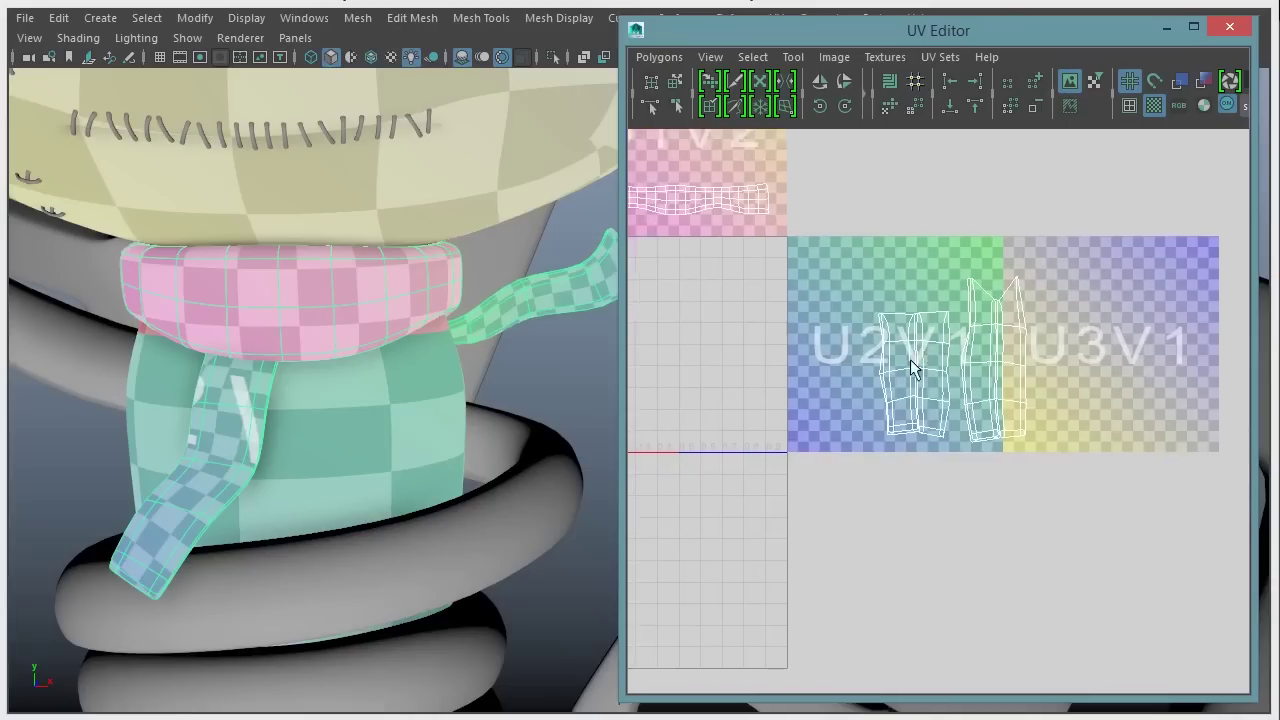
alt+right_drag(911, 366, 1270, 340)
alt+middle_drag(926, 361, 910, 396)
scroll(910, 397, up, 2)
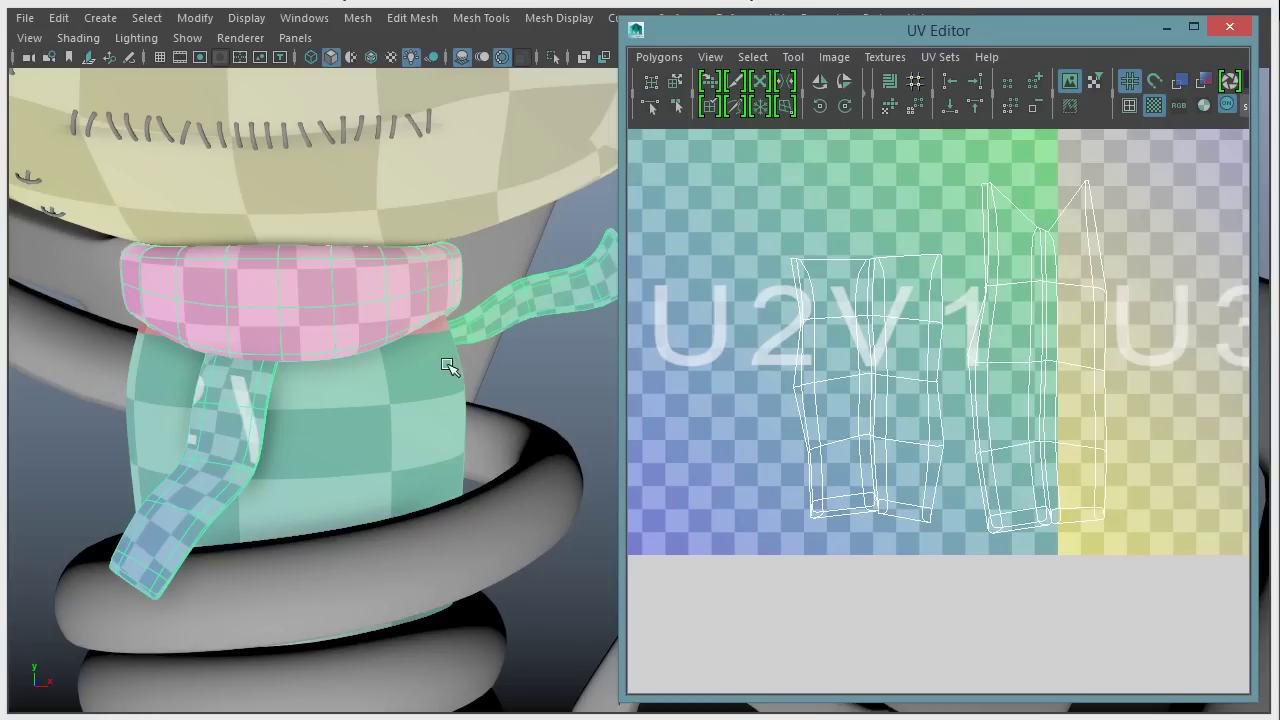
Widen the torso's UV shell horizontally to bring its checkers closer to square
scroll(448, 368, down, 2)
click(472, 421)
alt+drag(490, 485, 455, 485)
alt+middle_drag(700, 315, 953, 348)
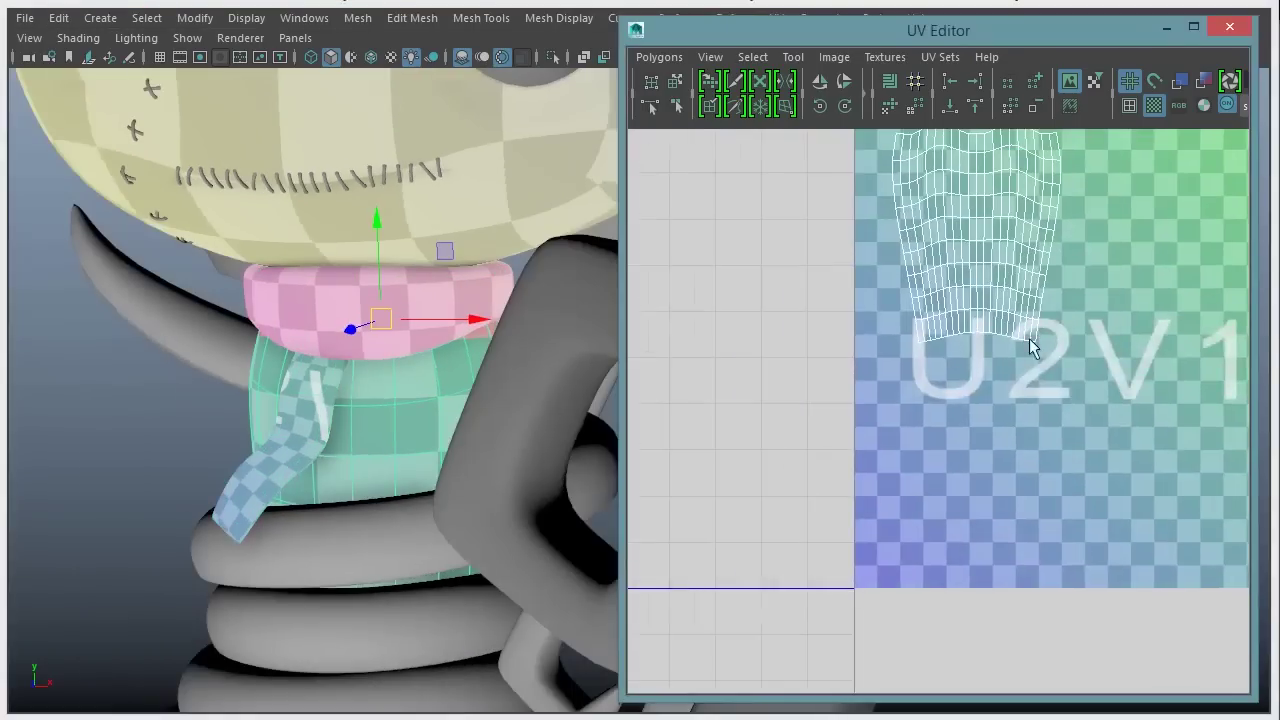
alt+middle_drag(768, 294, 711, 431)
scroll(711, 431, up, 2)
alt+drag(347, 427, 529, 334)
alt+drag(414, 400, 386, 417)
right_drag(905, 318, 834, 263)
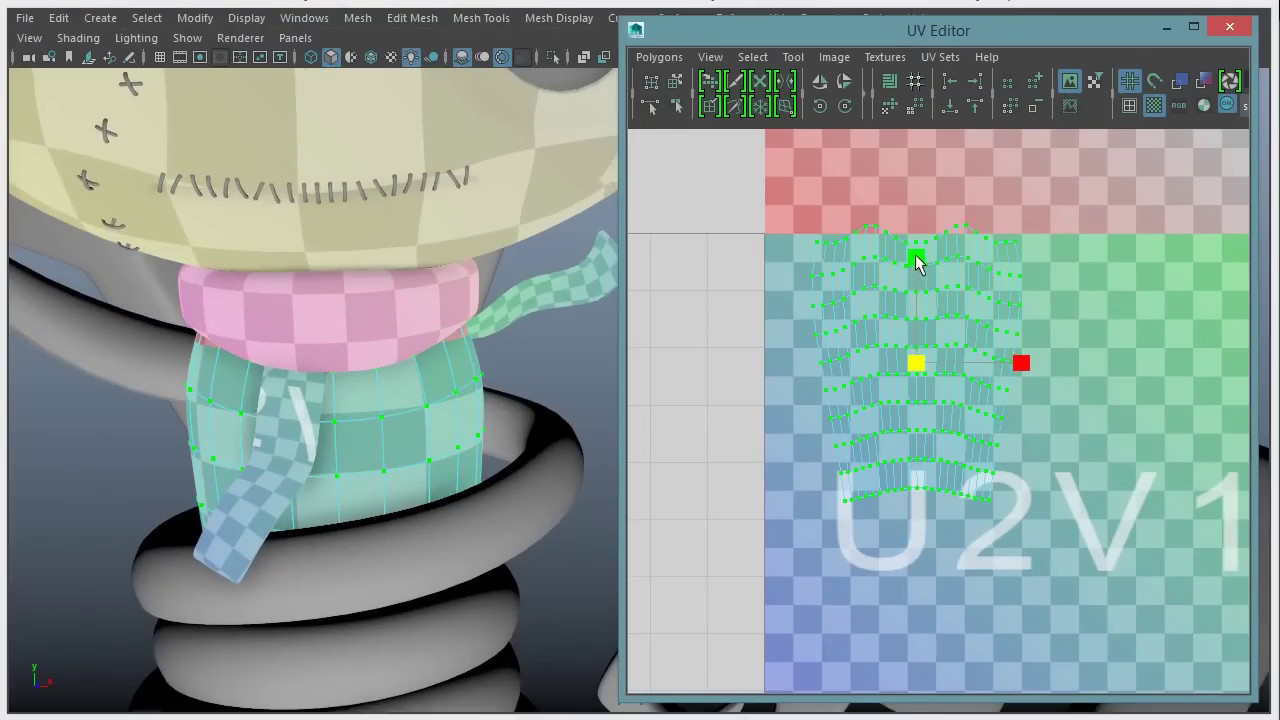
drag(916, 262, 927, 311)
mouse_move(922, 362)
mouse_down()
mouse_move(975, 303)
mouse_move(1085, 248)
mouse_up()
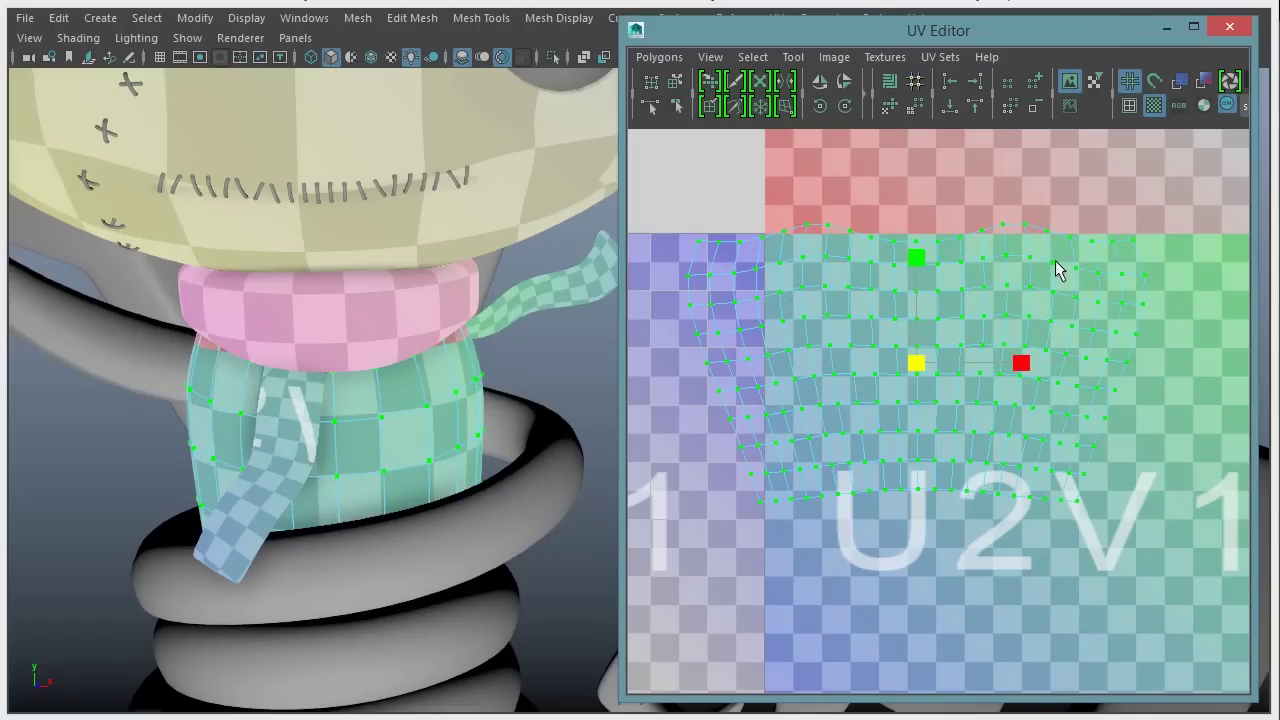
Isolate the torso in the viewport and check the checkers around its surface
alt+drag(281, 514, 401, 469)
right_drag(360, 378, 451, 349)
click(366, 443)
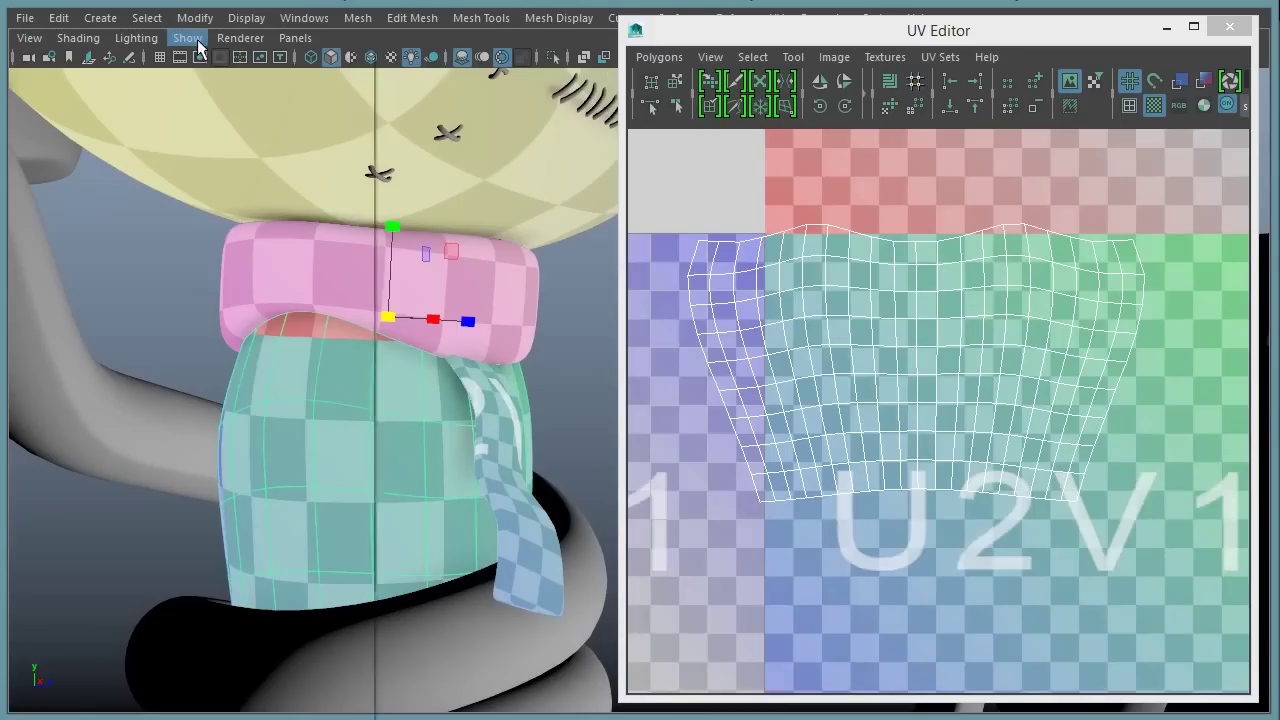
click(187, 38)
mouse_move(300, 73)
click(435, 90)
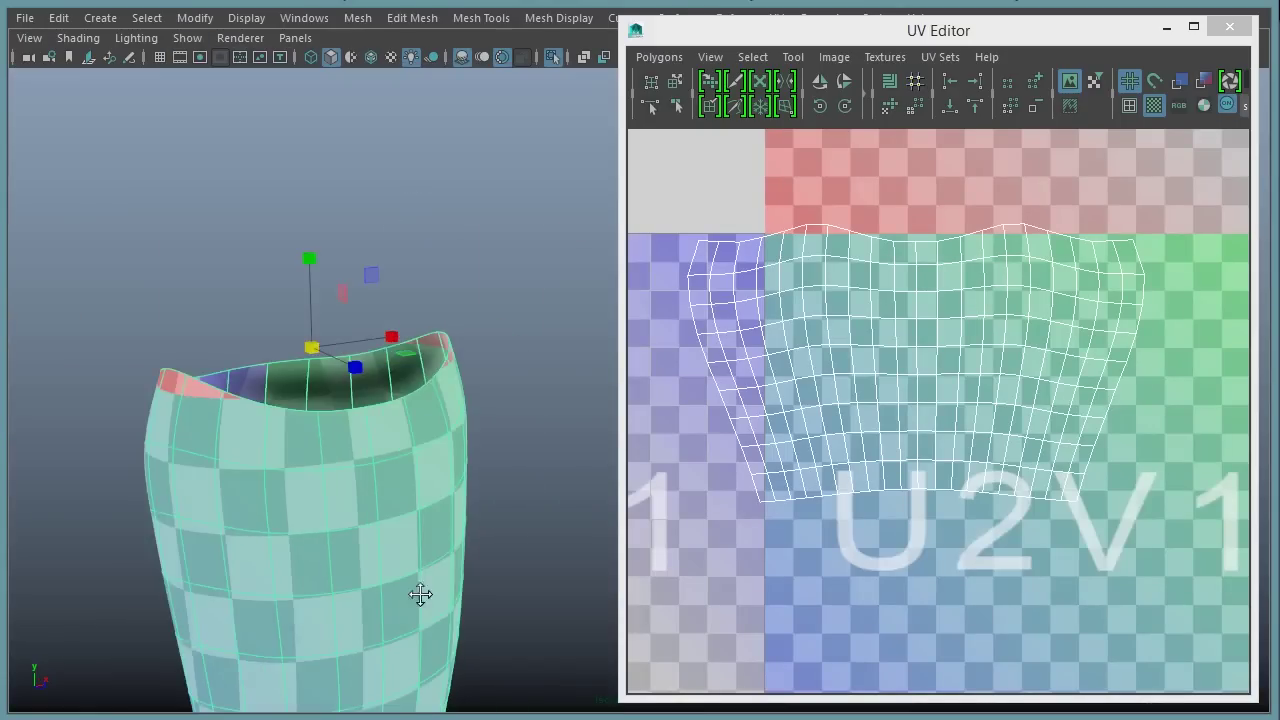
alt+drag(413, 540, 430, 408)
Scale the torso's UV shell down in both directions, keeping the checkers nearly square
right_drag(830, 347, 891, 347)
drag(1226, 538, 1221, 553)
alt+drag(300, 349, 437, 363)
drag(1025, 370, 1001, 367)
drag(913, 250, 914, 280)
alt+drag(514, 334, 481, 386)
alt+right_drag(1052, 449, 1027, 407)
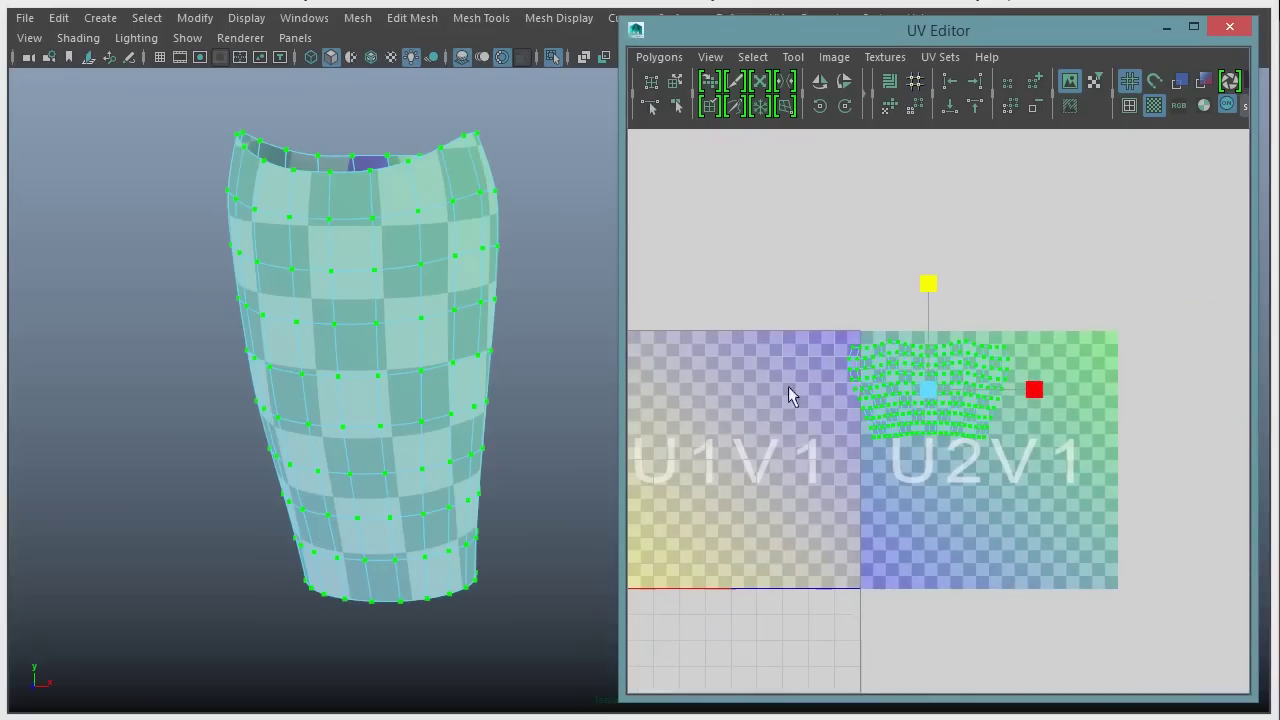
Move the torso's UV shell into tile U2V2, then show the rest of the character again
alt+middle_drag(1027, 407, 1019, 407)
key(w)
drag(933, 392, 1022, 291)
right_drag(332, 256, 446, 228)
click(447, 228)
click(193, 40)
mouse_move(211, 73)
click(466, 89)
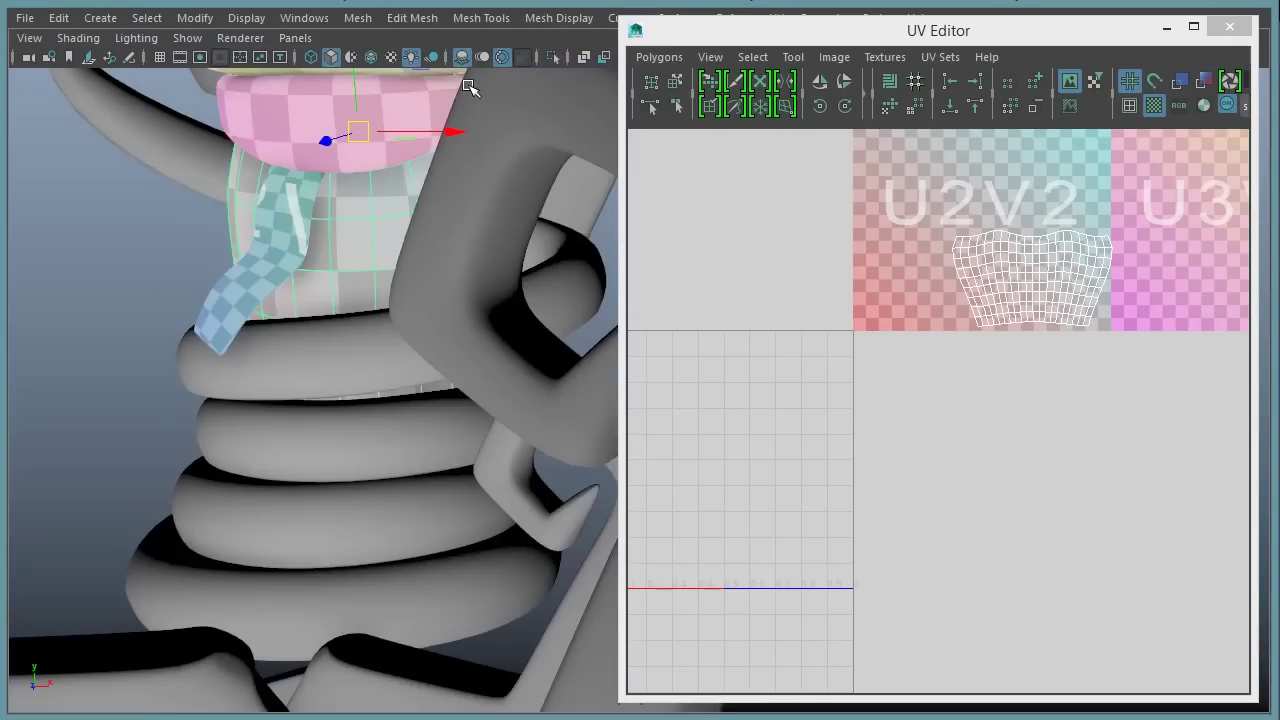
Move the UV shell of the scarf's neck band to the upper edge of tile U1V1 and return to object selection
alt+middle_drag(303, 394, 422, 505)
alt+middle_drag(304, 260, 321, 410)
click(281, 427)
alt+middle_drag(1043, 349, 1094, 349)
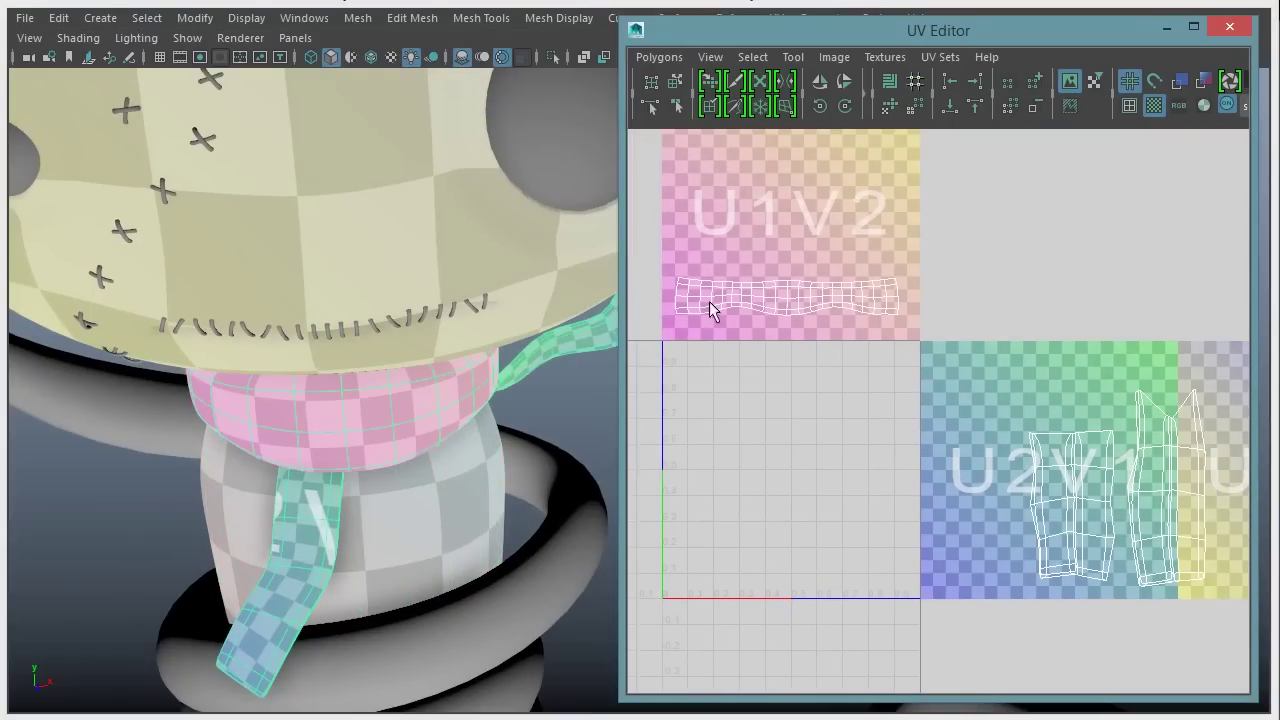
right_drag(789, 290, 868, 296)
drag(948, 350, 668, 261)
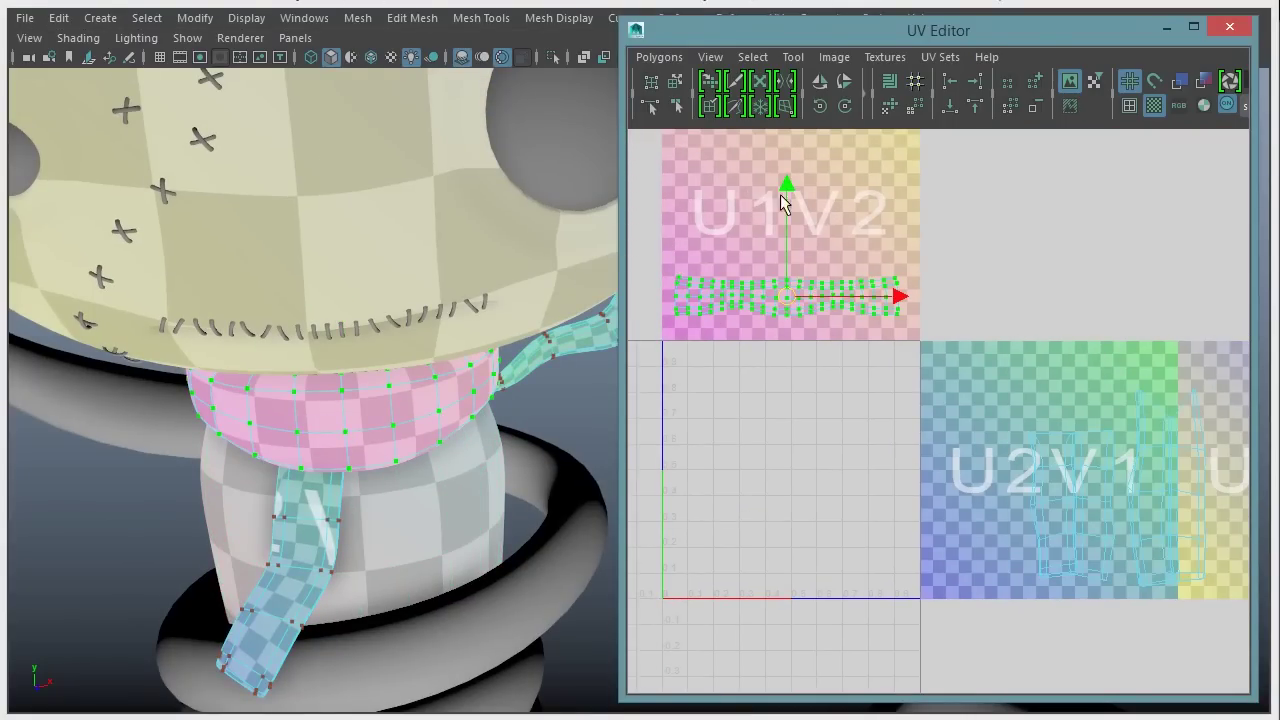
drag(786, 200, 797, 234)
drag(789, 334, 1029, 367)
middle_drag(1030, 375, 1040, 367)
alt+middle_drag(913, 443, 1006, 380)
alt+right_drag(1006, 380, 1146, 317)
middle_drag(1146, 317, 848, 318)
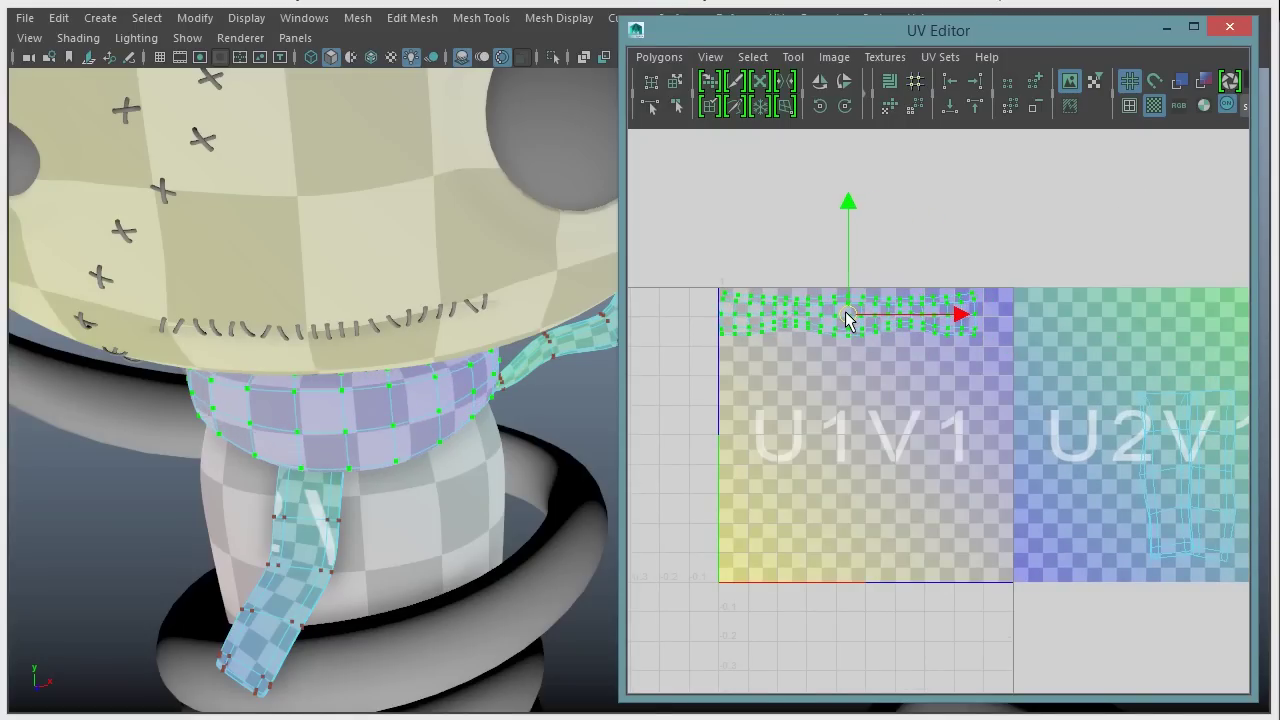
alt+right_drag(797, 354, 1150, 363)
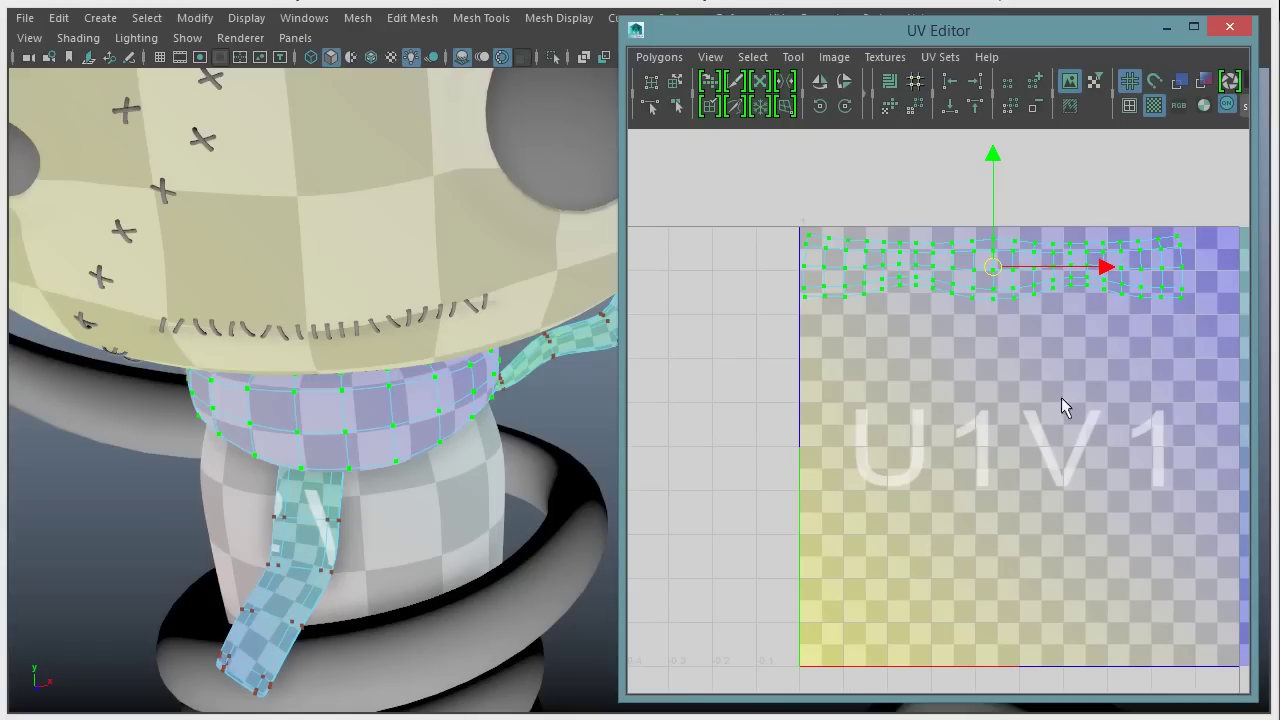
alt+right_drag(1063, 392, 870, 398)
right_drag(371, 380, 469, 351)
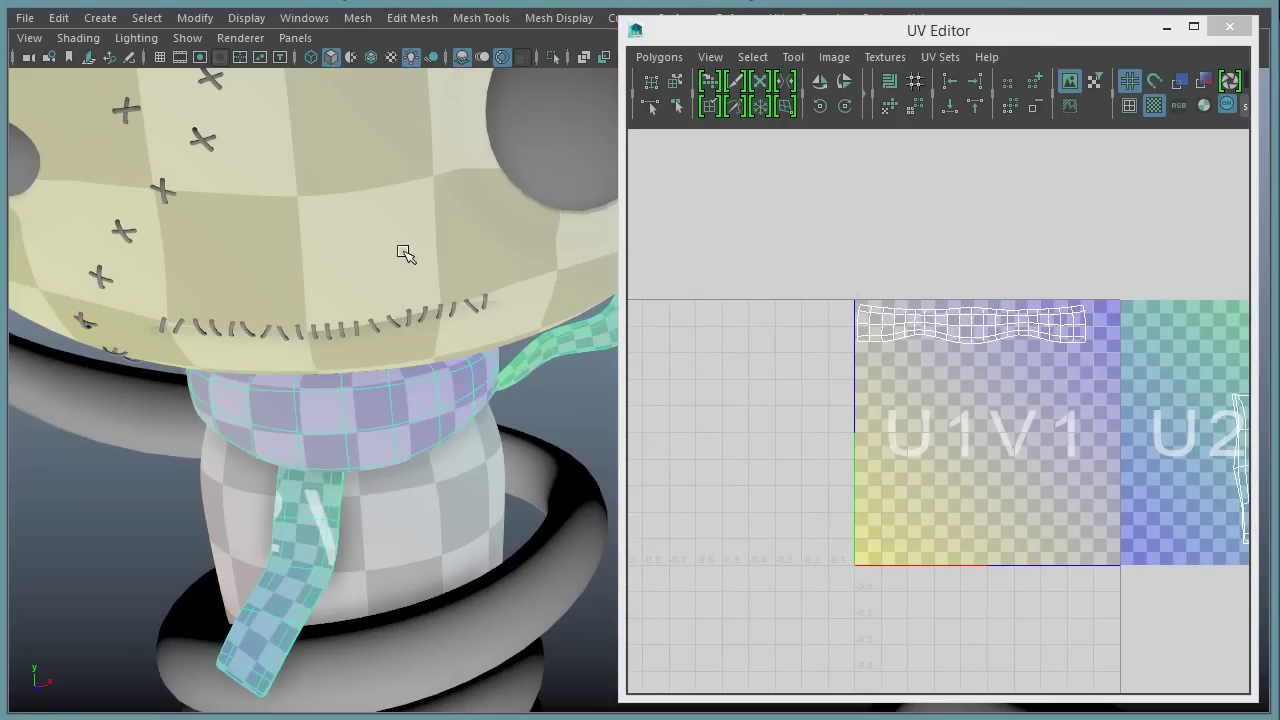
Display the head's UVs together with the scarf's and torso's, and scale the head shell up slightly
click(406, 240)
alt+middle_drag(1071, 488, 1005, 408)
alt+right_drag(809, 429, 926, 370)
drag(757, 318, 998, 508)
ctrl+right_drag(884, 474, 818, 327)
alt+middle_drag(758, 336, 829, 357)
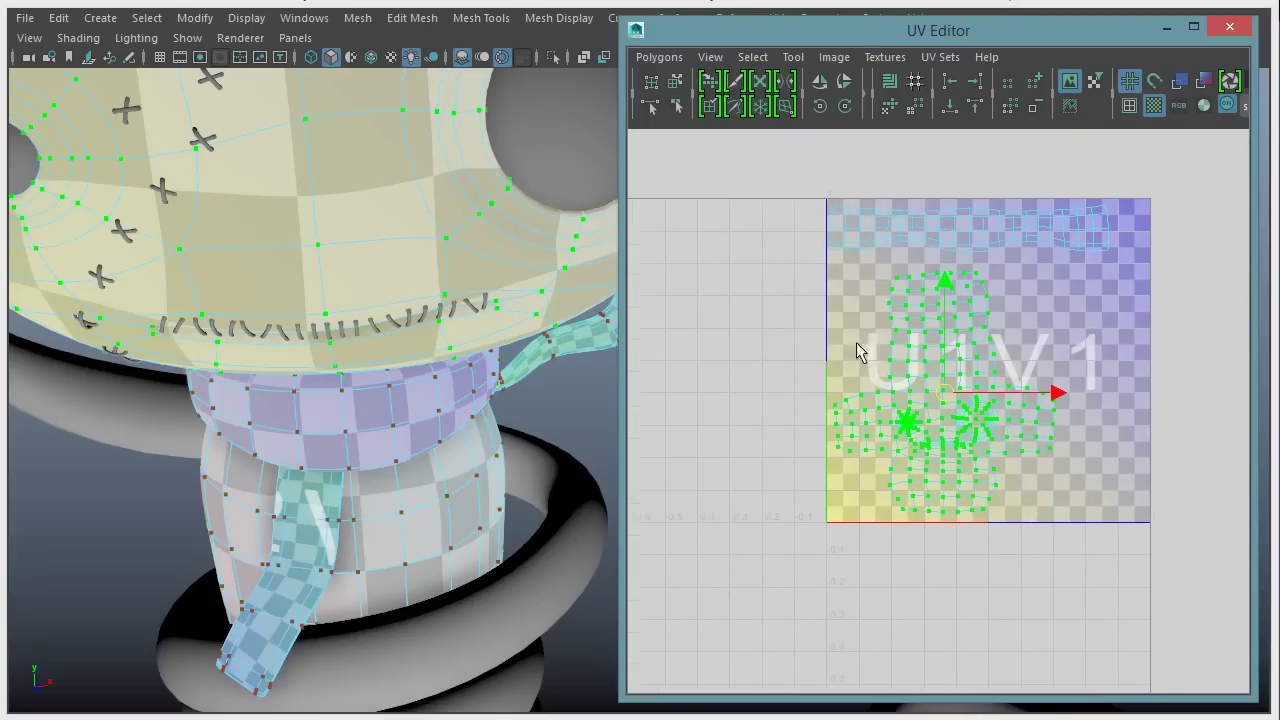
alt+right_drag(829, 357, 932, 351)
key(r)
middle_drag(1034, 292, 1045, 292)
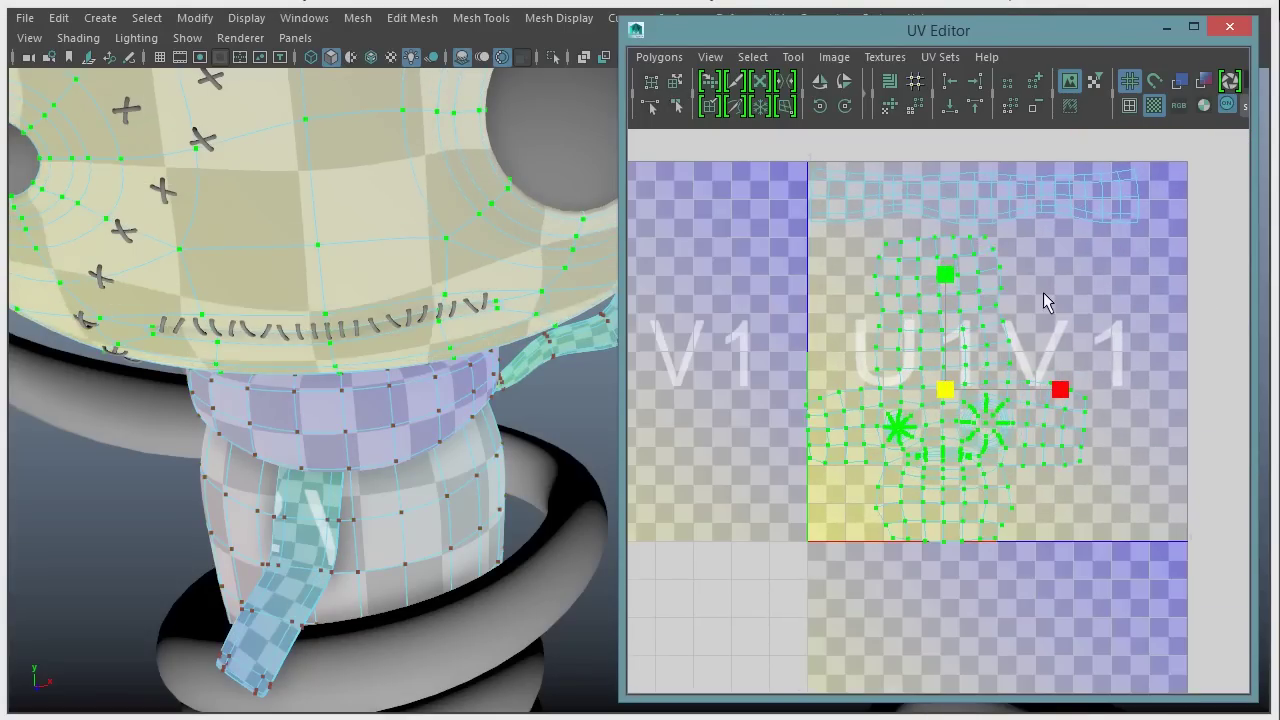
Fit the head's UV shell beneath the scarf band, against the lower-left corner of tile U1V1
key(w)
drag(943, 398, 955, 390)
key(r)
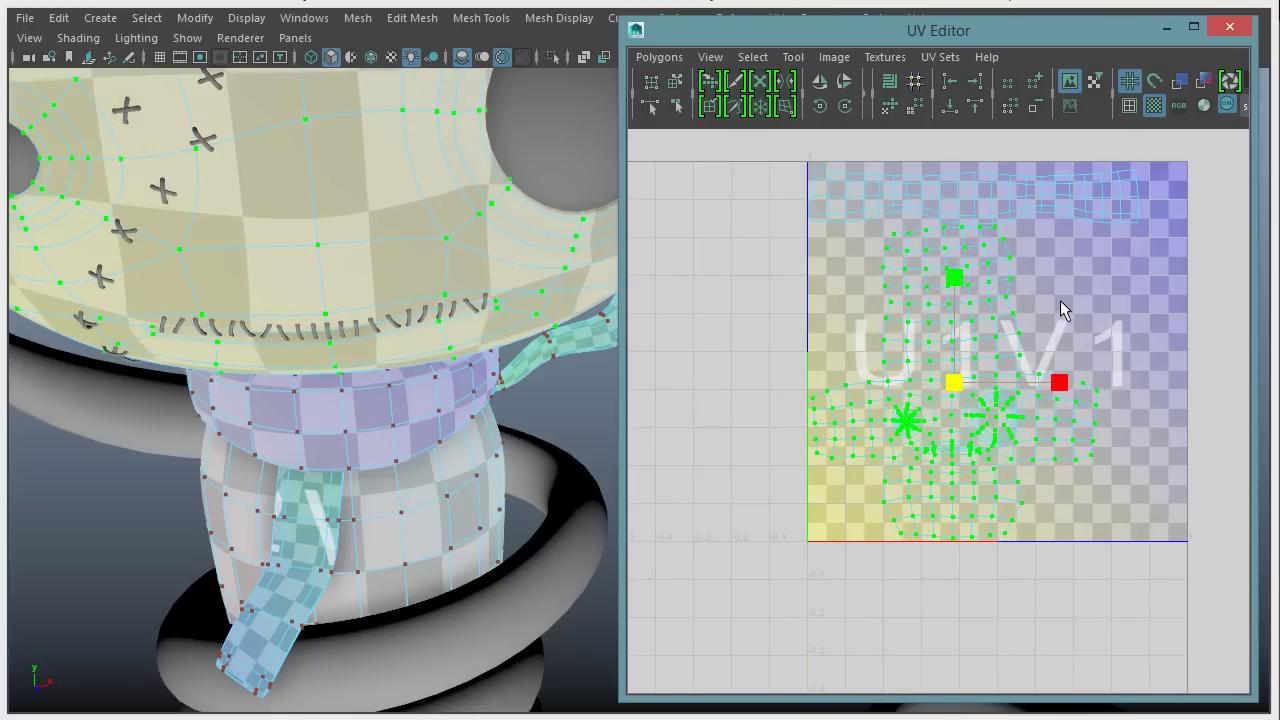
key(w)
drag(958, 268, 958, 270)
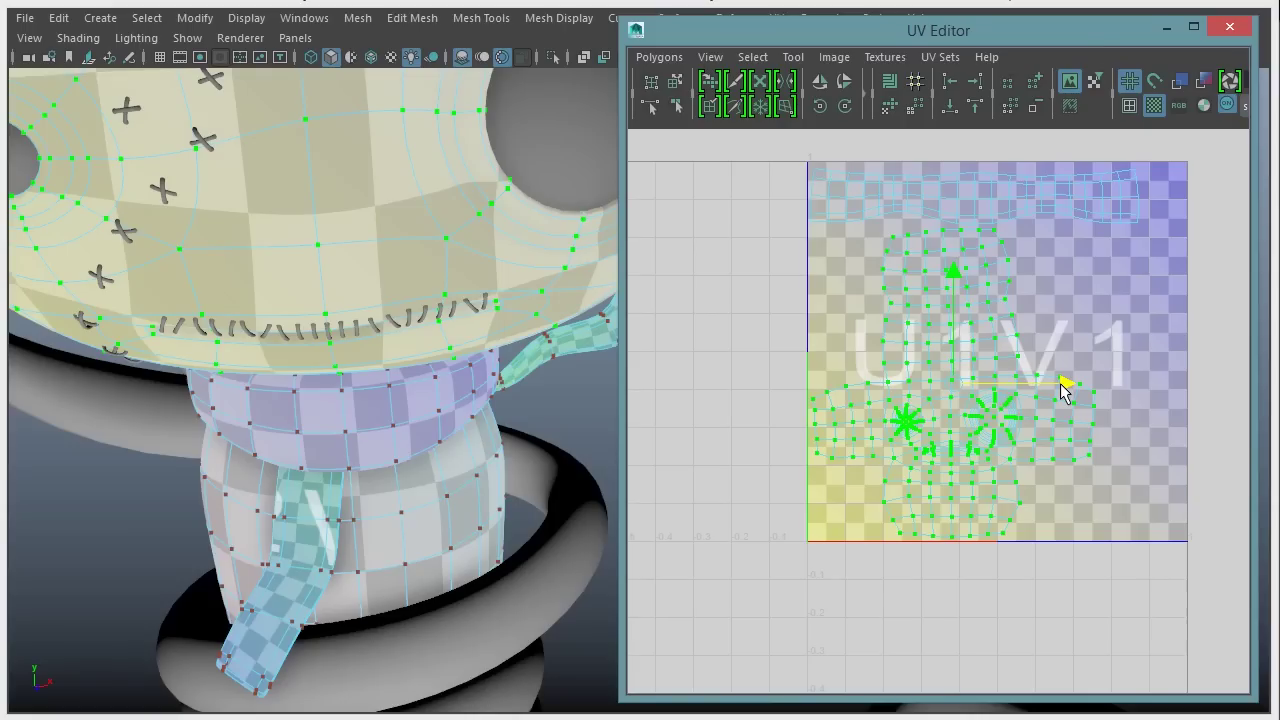
Move the torso's UV shell into tile U1V1, beside the head shell and beneath the scarf's neck band
alt+middle_drag(960, 434, 803, 430)
scroll(915, 430, down, 3)
alt+middle_drag(1022, 424, 998, 431)
alt+middle_drag(1092, 345, 1044, 457)
drag(1013, 169, 1246, 376)
drag(1128, 294, 862, 441)
alt+middle_drag(747, 444, 835, 355)
alt+right_drag(835, 355, 973, 363)
alt+middle_drag(883, 360, 865, 391)
alt+right_drag(851, 382, 932, 371)
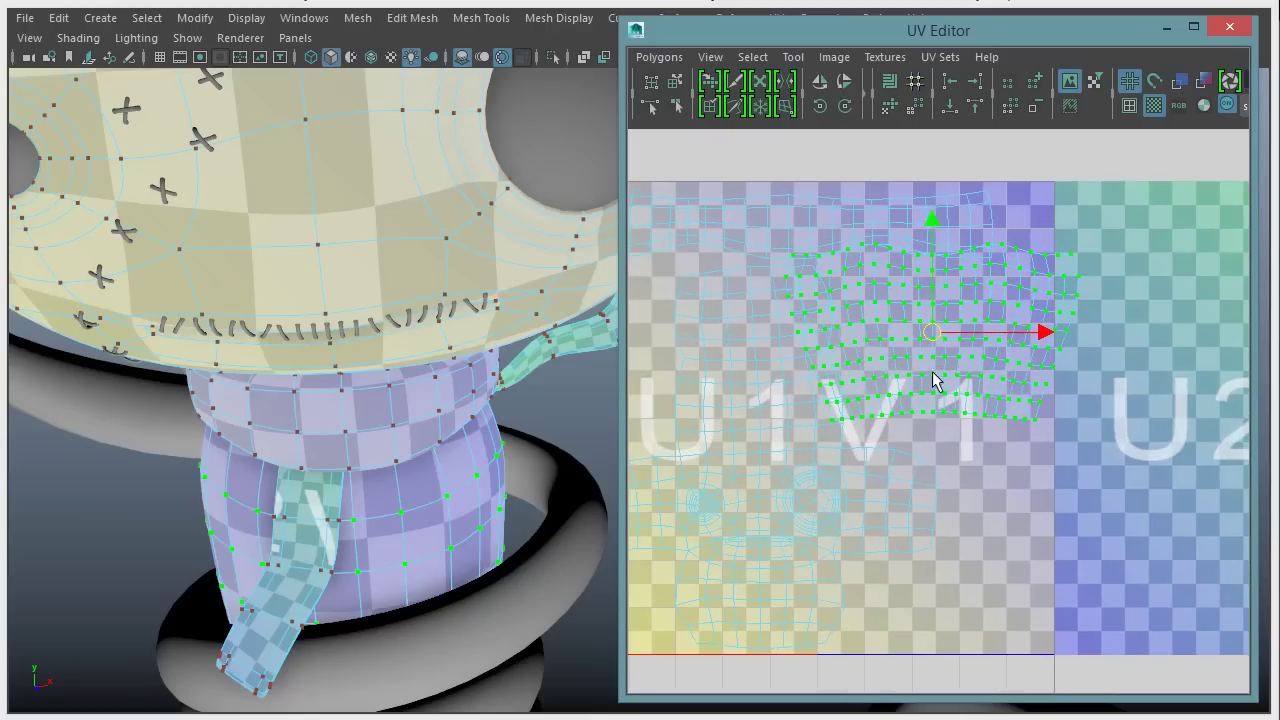
alt+middle_drag(933, 378, 945, 398)
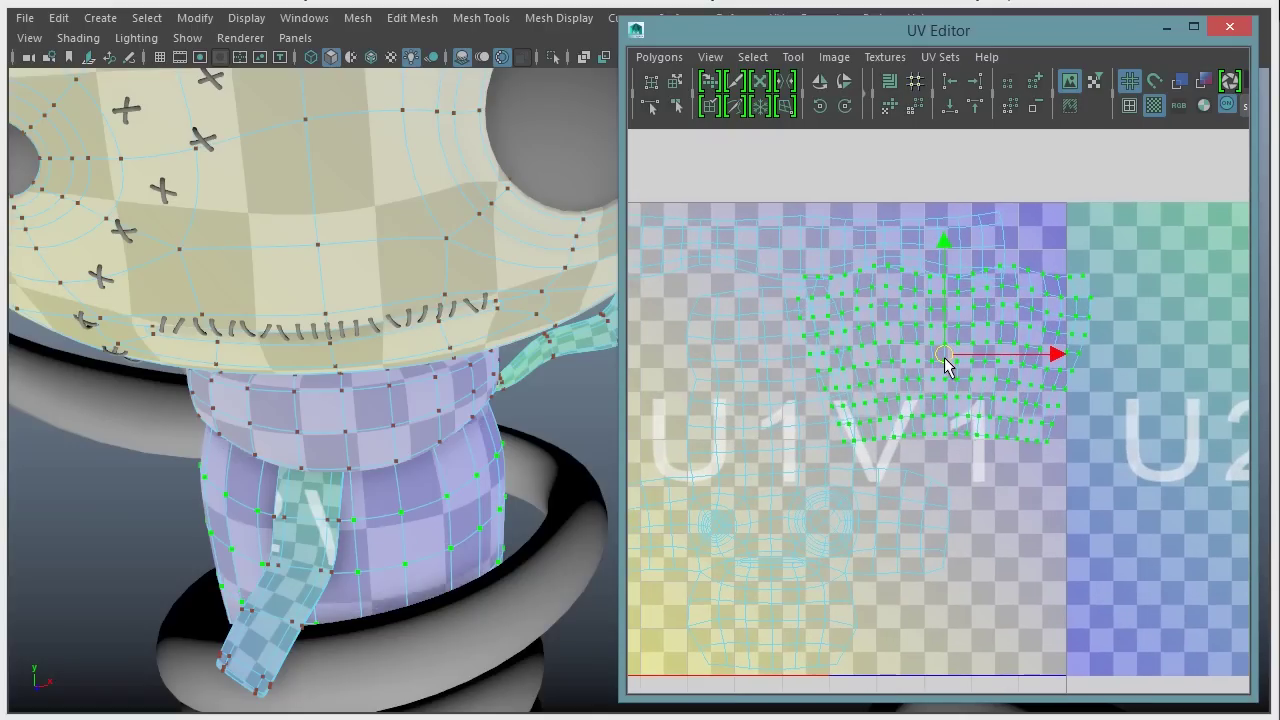
drag(945, 359, 948, 369)
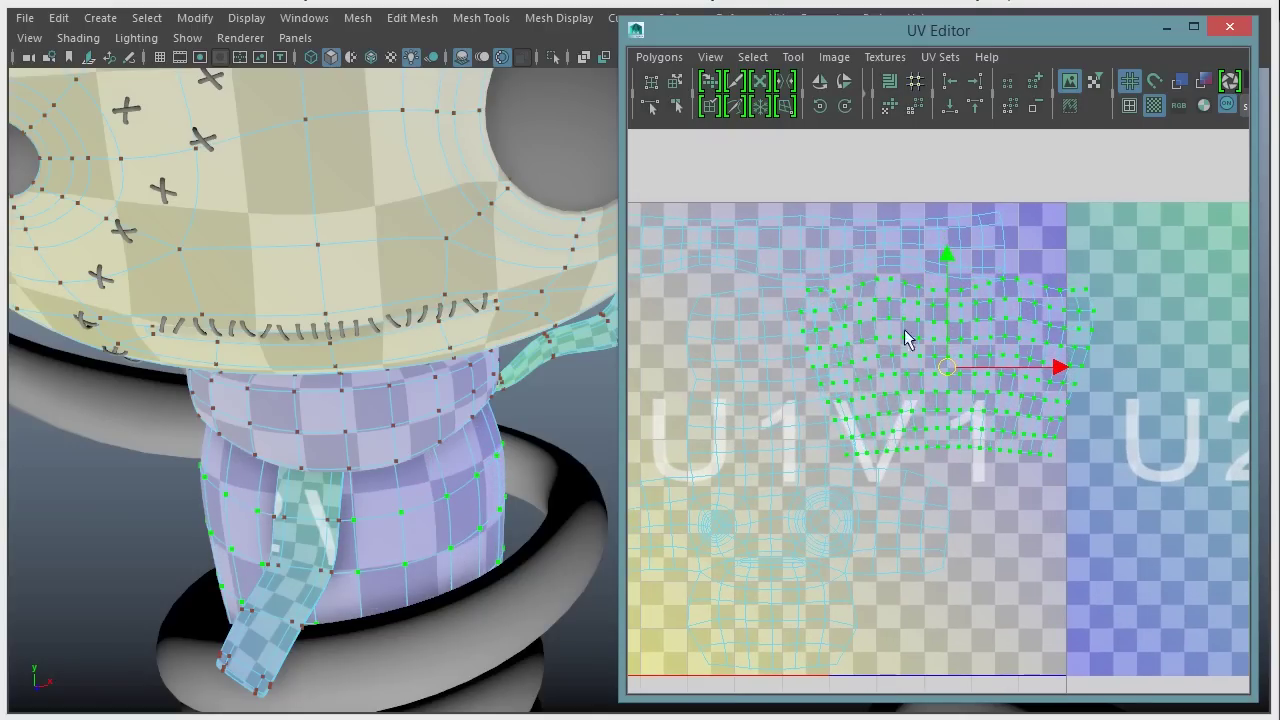
Hide the checker display, narrow the torso's UV shell horizontally, and fit it against tile U1V1's right edge
click(1155, 108)
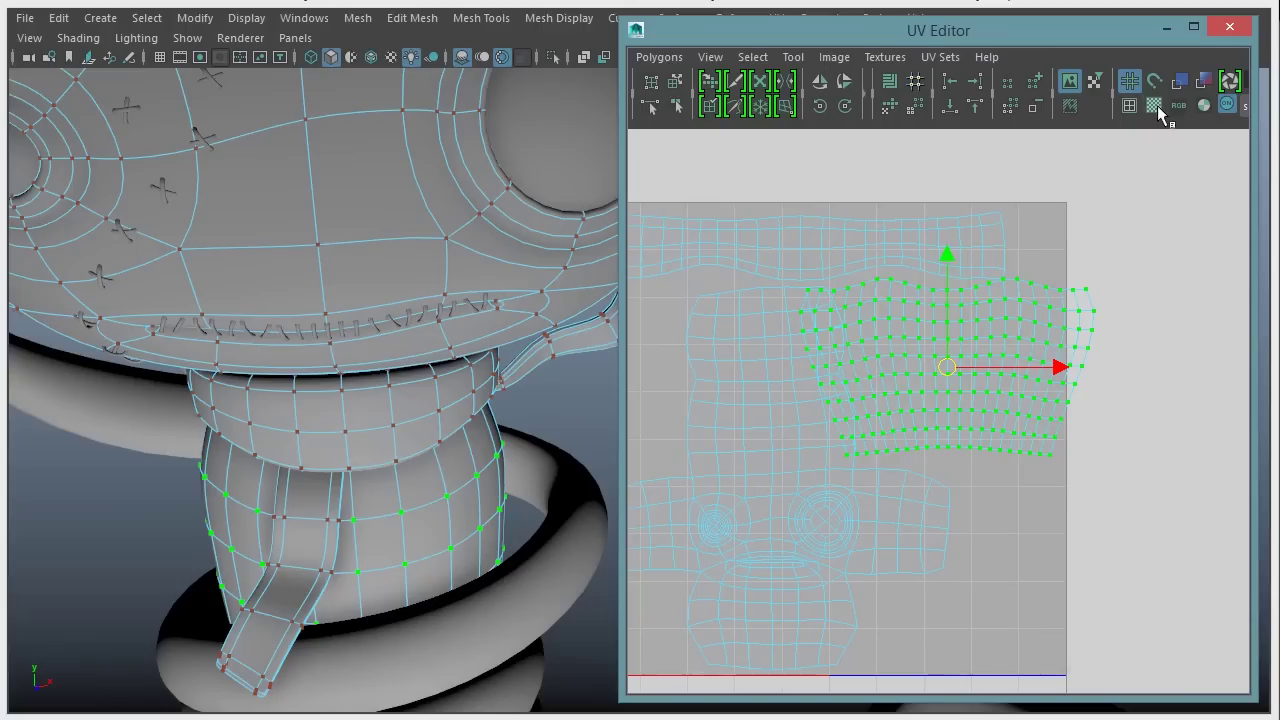
drag(951, 370, 957, 376)
key(r)
drag(1067, 375, 1040, 378)
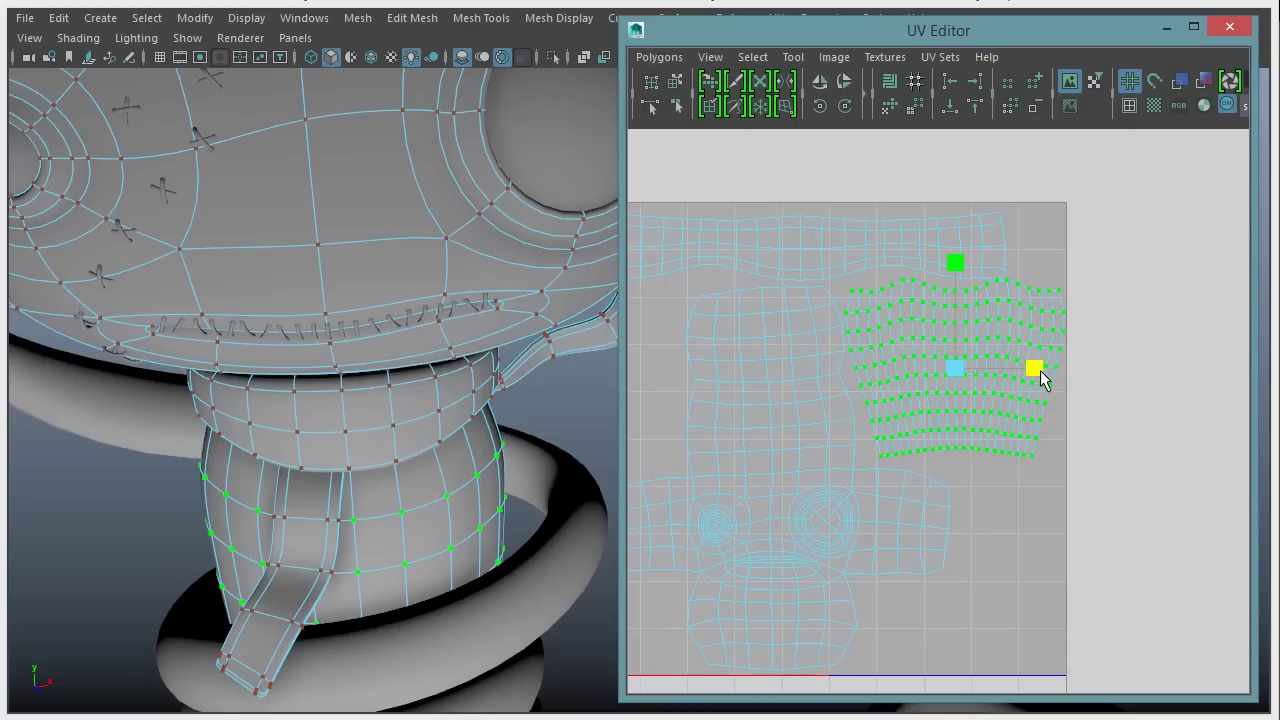
key(w)
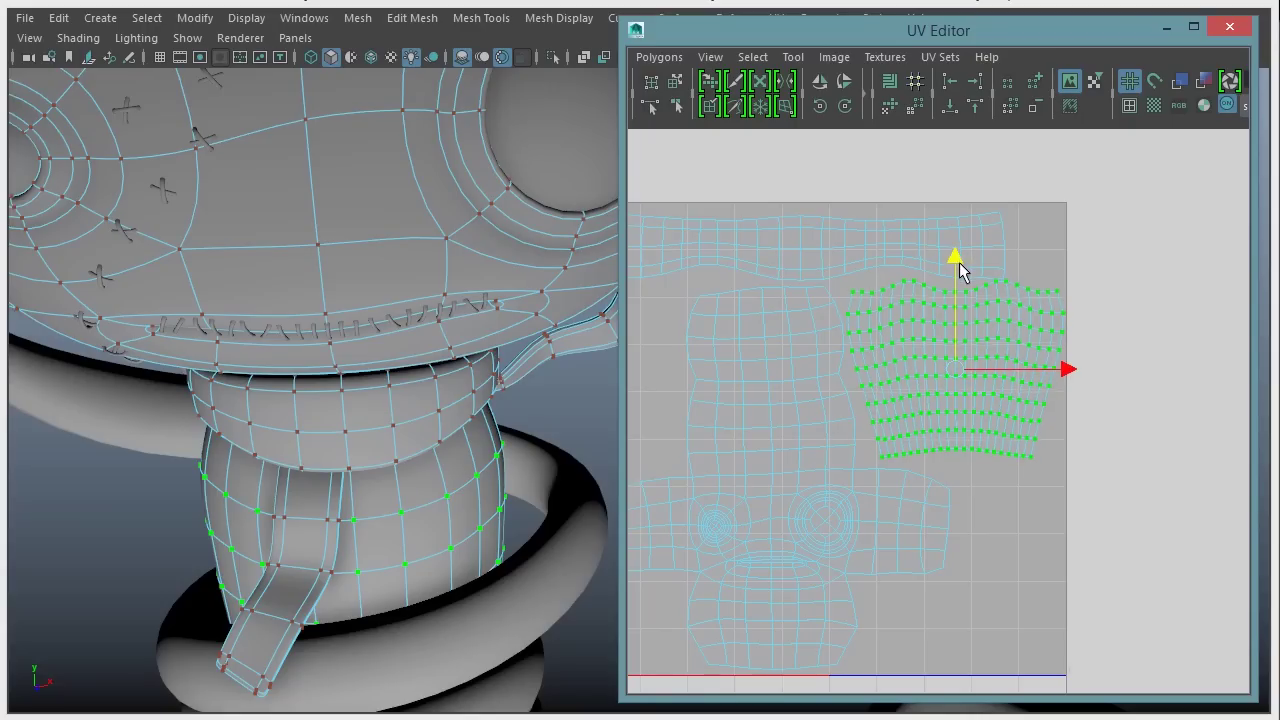
drag(959, 262, 963, 264)
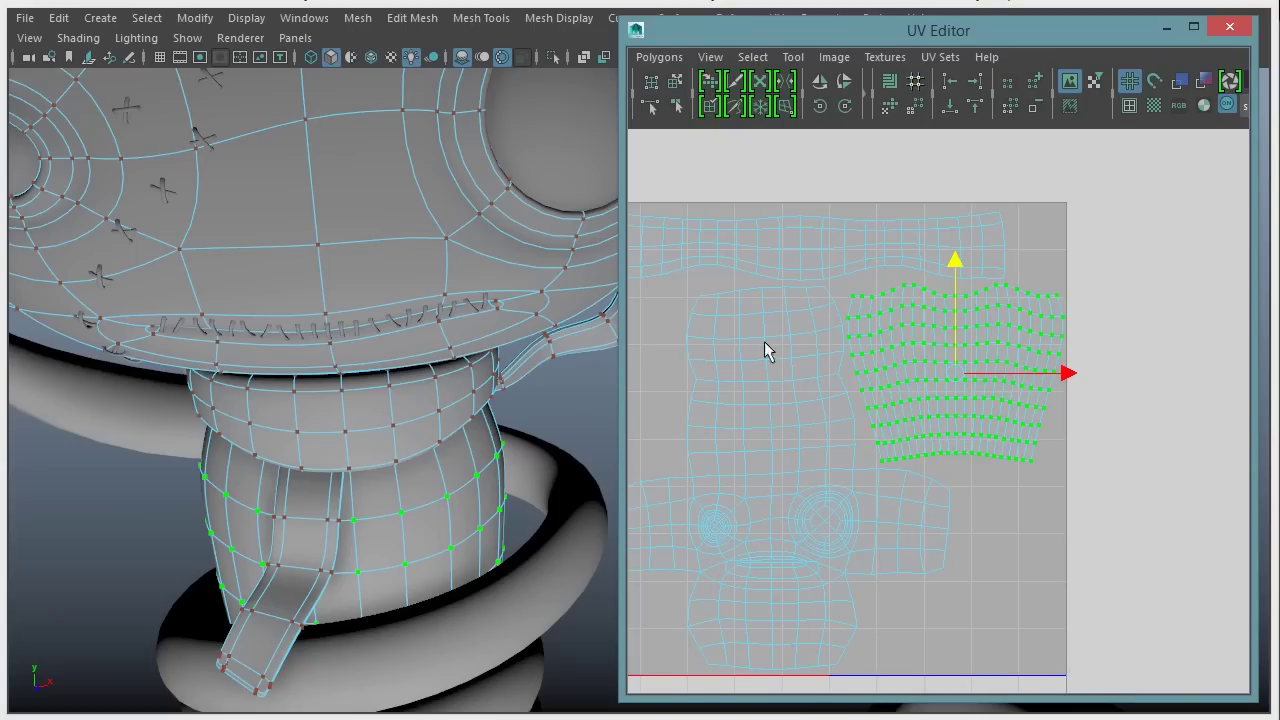
Return to object selection and display the UVs of the torso, scarf and head together
alt+middle_drag(965, 344, 1003, 289)
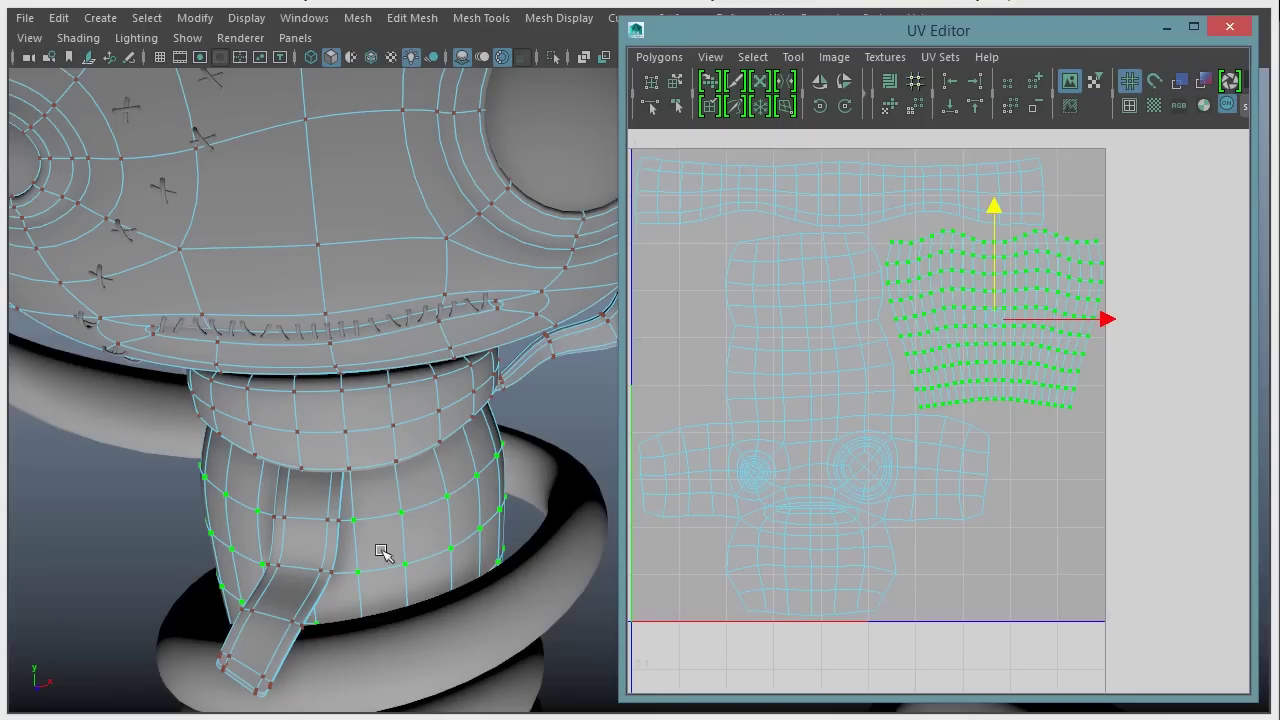
alt+right_drag(1103, 463, 1049, 474)
right_drag(392, 378, 452, 350)
shift+click(364, 420)
shift+click(390, 225)
alt+middle_drag(1164, 483, 886, 455)
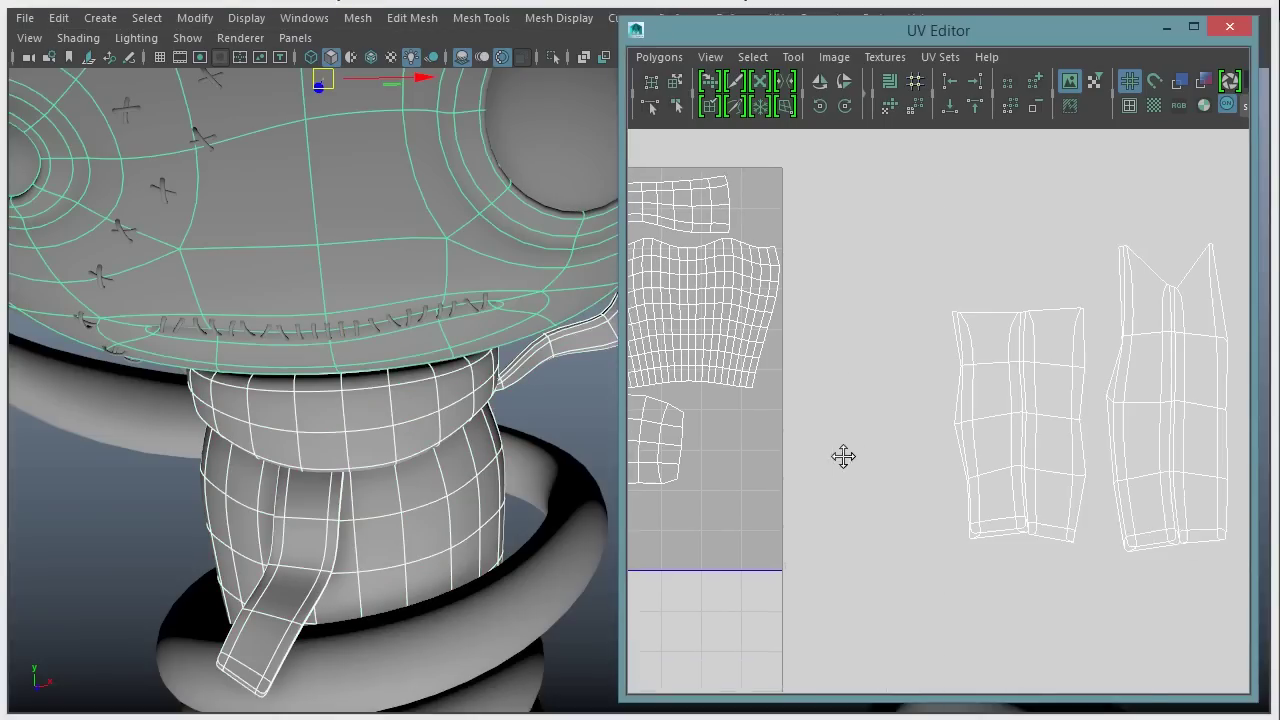
Select the scarf's two tail UV shells, show the checker display again, and scale the shells down uniformly
right_drag(1021, 400, 1108, 398)
drag(889, 186, 1190, 560)
click(1157, 108)
alt+middle_drag(1060, 516, 1037, 449)
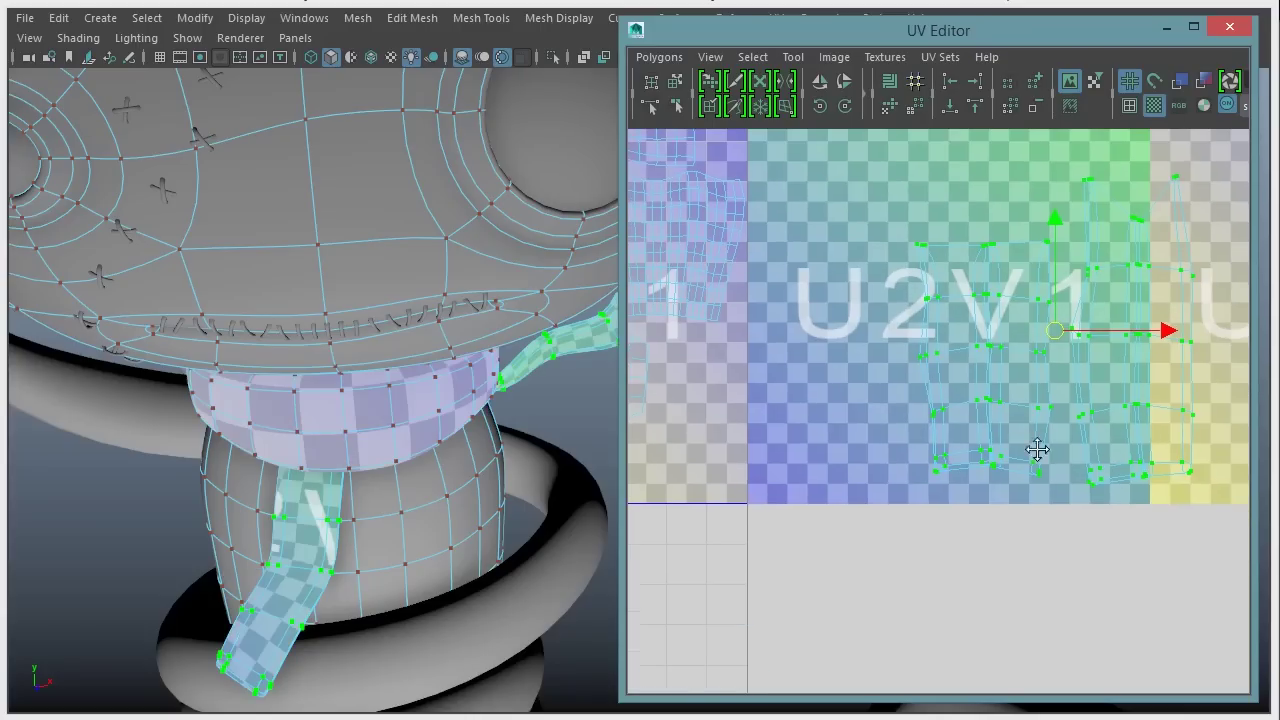
key(r)
middle_drag(1189, 182, 1155, 216)
alt+drag(275, 494, 329, 429)
alt+right_drag(329, 429, 459, 418)
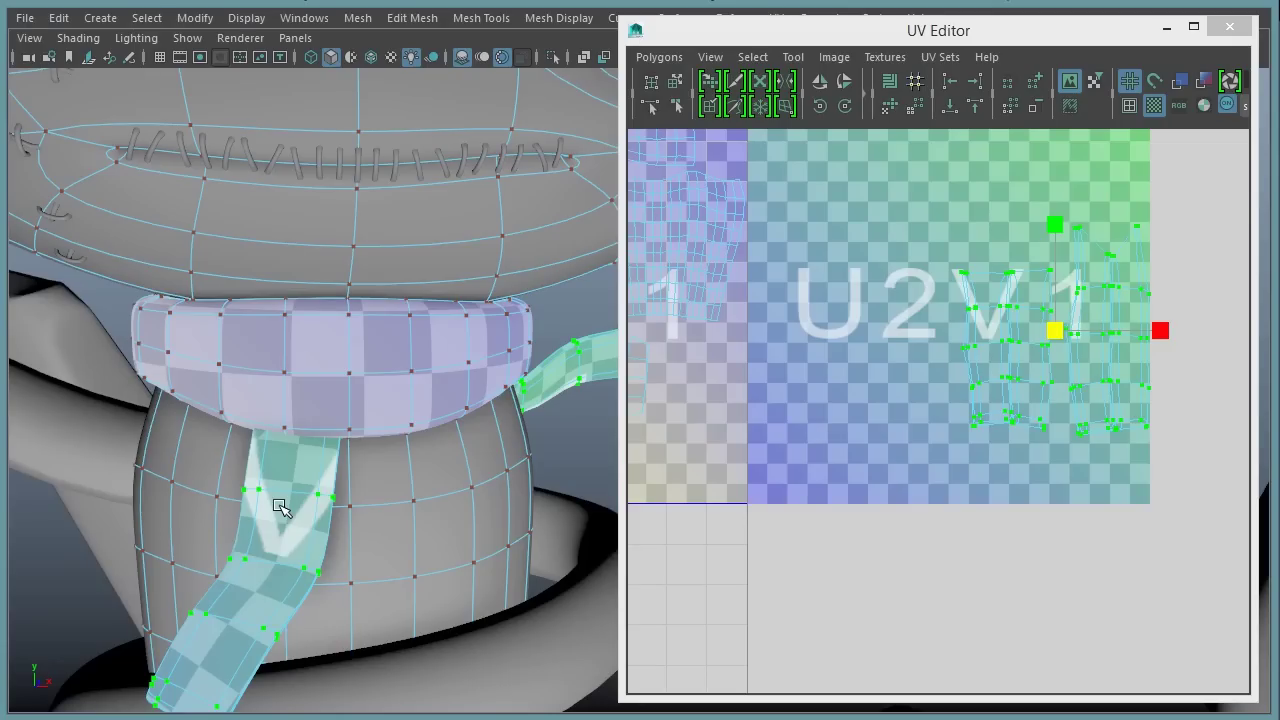
Move the scarf's tail UV shells from tile U2V1 towards the lower-right corner of tile U1V1
alt+middle_drag(853, 355, 907, 359)
key(w)
drag(1100, 345, 743, 423)
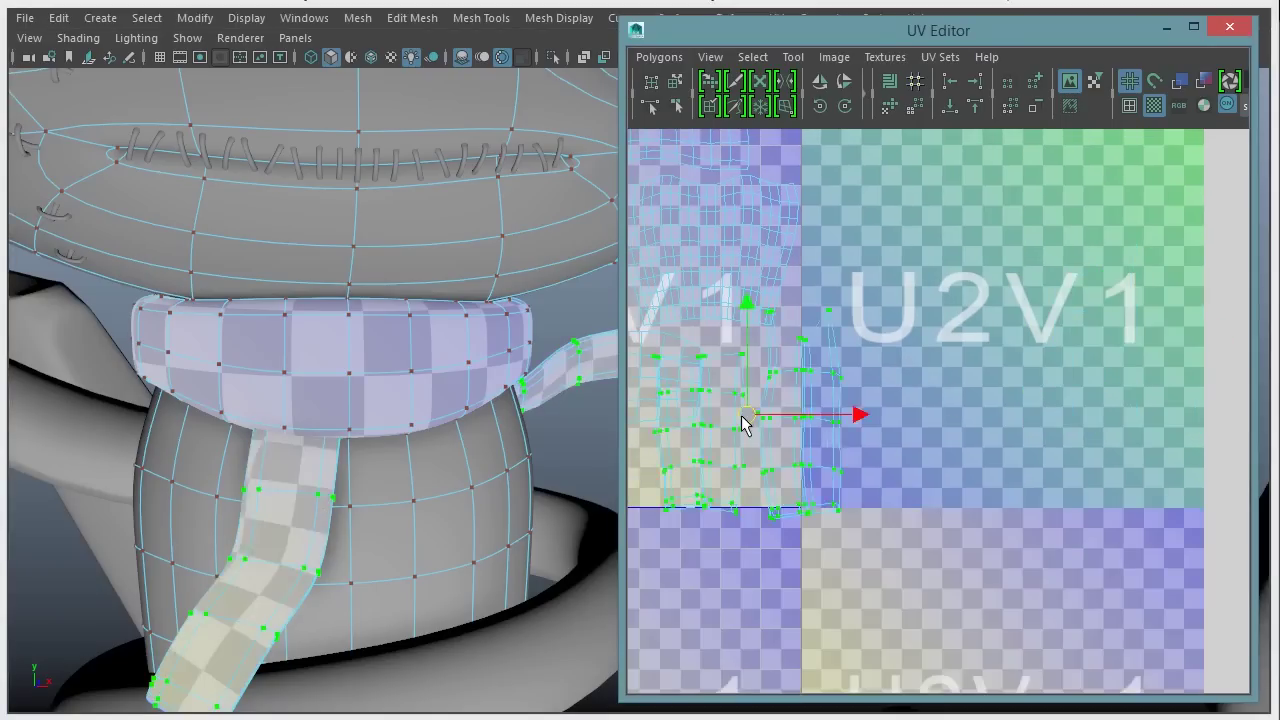
alt+middle_drag(743, 423, 871, 380)
scroll(951, 400, up, 3)
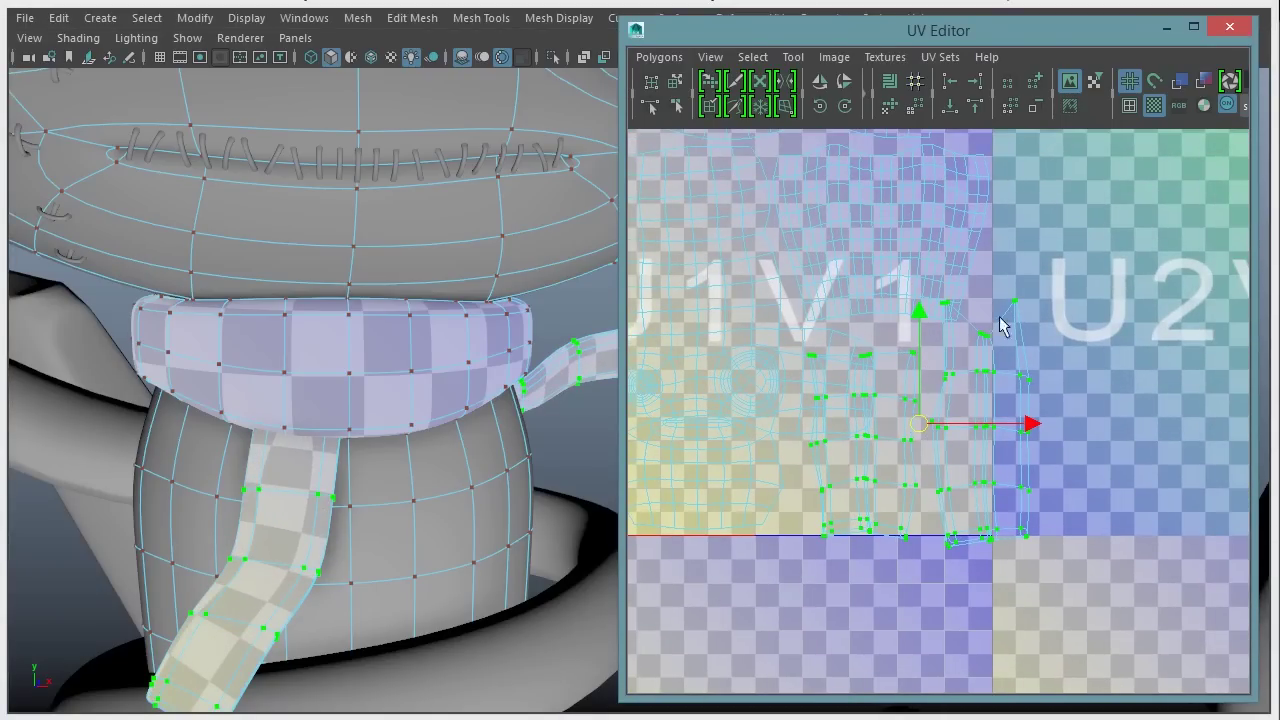
Scale the scarf's tail UV shells down further and place them inside the lower-right corner of tile U1V1
key(r)
middle_drag(1133, 274, 1094, 308)
key(w)
drag(1036, 428, 1064, 428)
key(r)
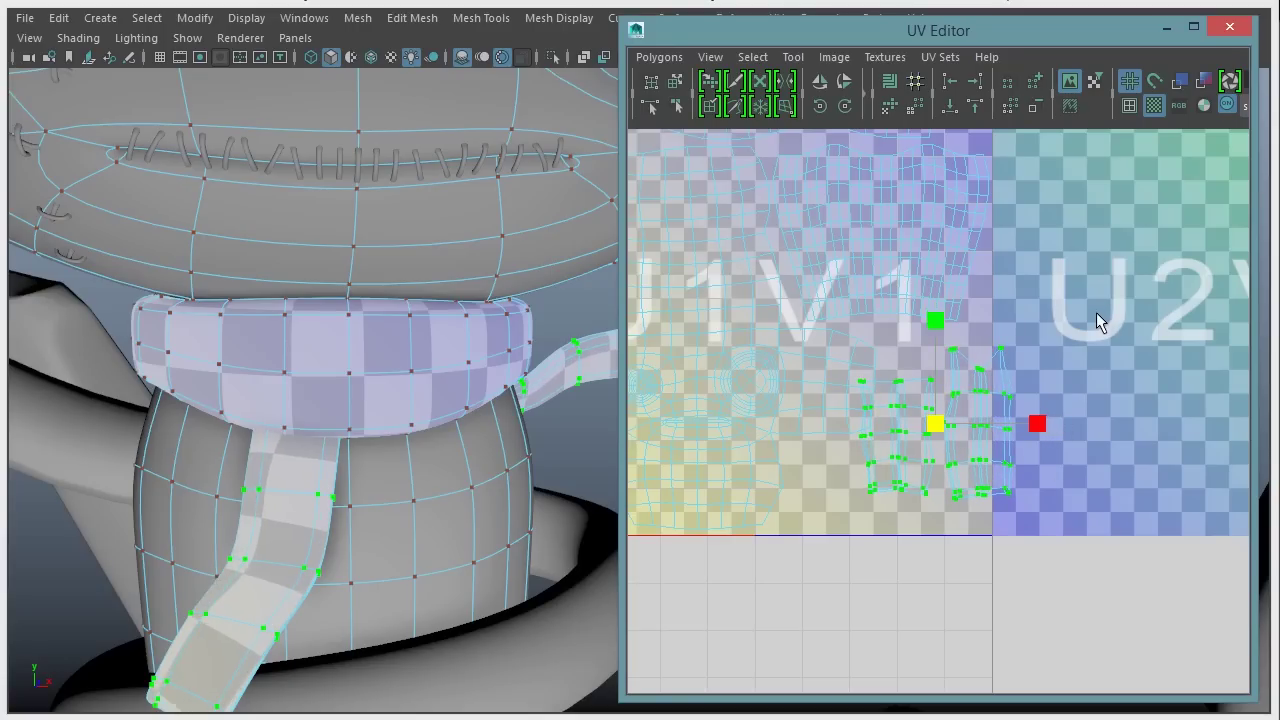
key(w)
drag(934, 426, 914, 459)
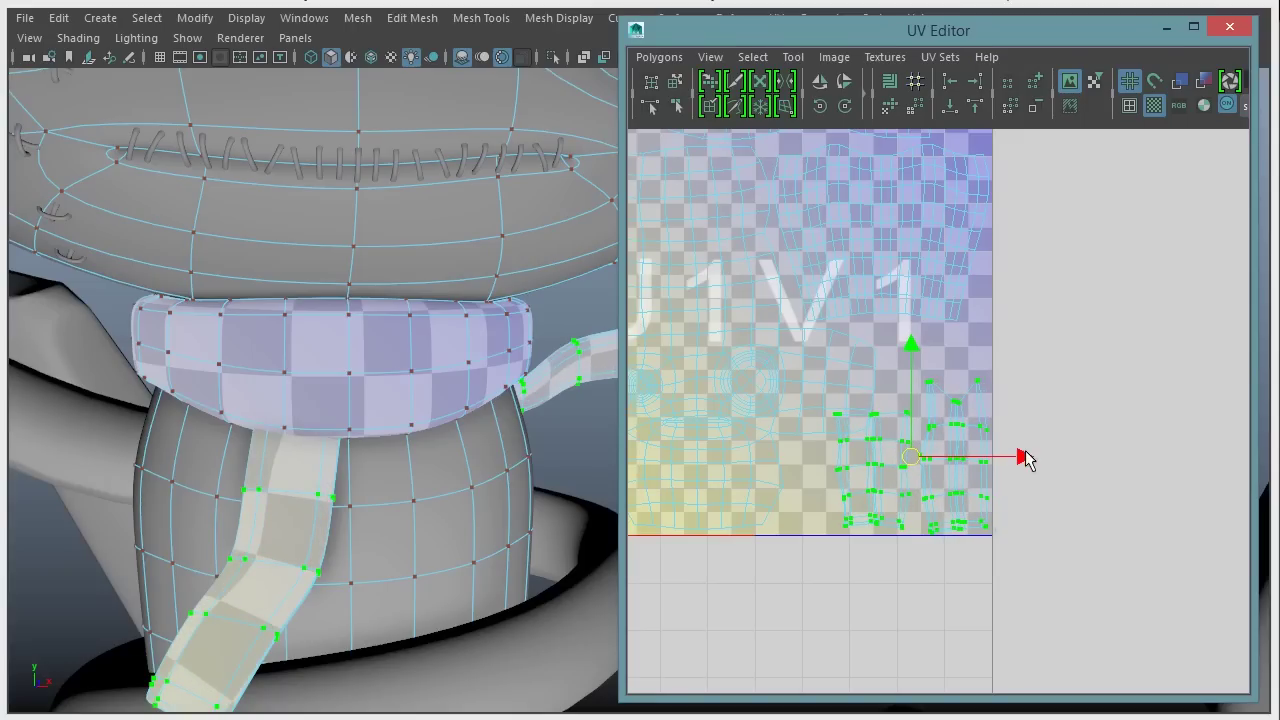
Enlarge the scarf's tail UV shells slightly and nudge them to stay inside tile U1V1
key(r)
middle_drag(1078, 355, 1086, 354)
key(w)
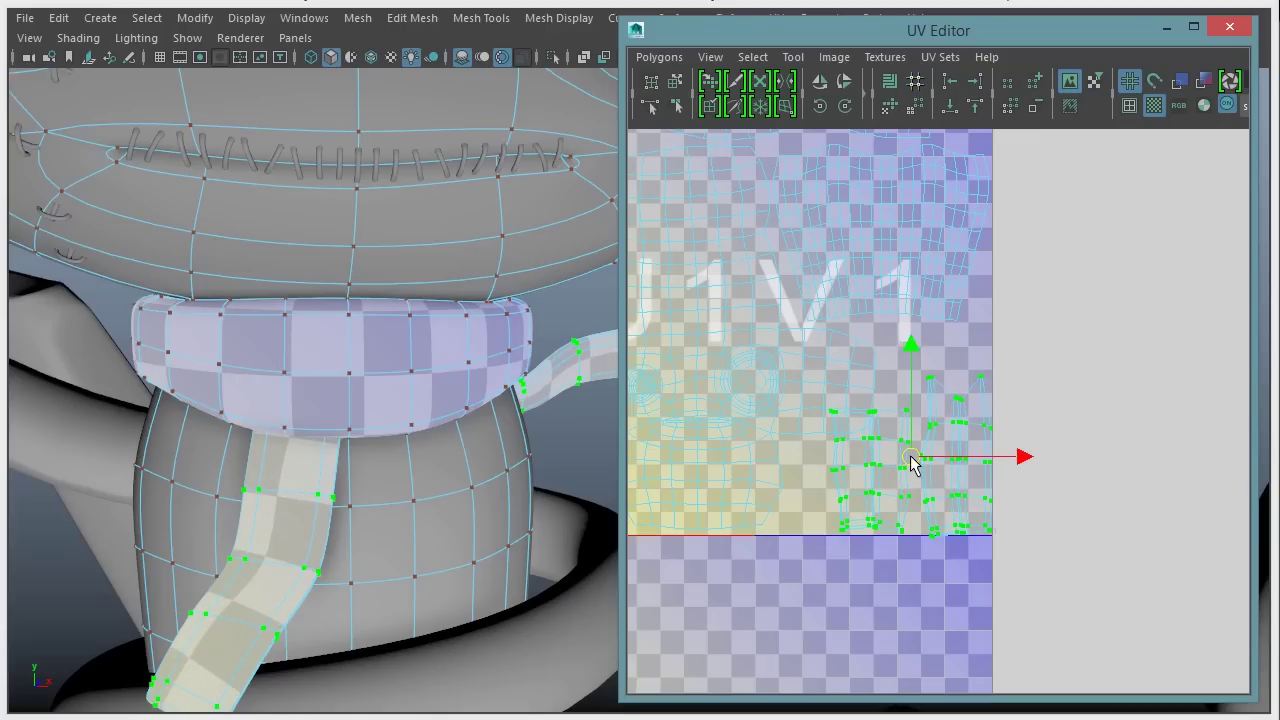
drag(914, 458, 910, 452)
alt+middle_drag(977, 490, 1092, 544)
alt+right_drag(1050, 540, 988, 515)
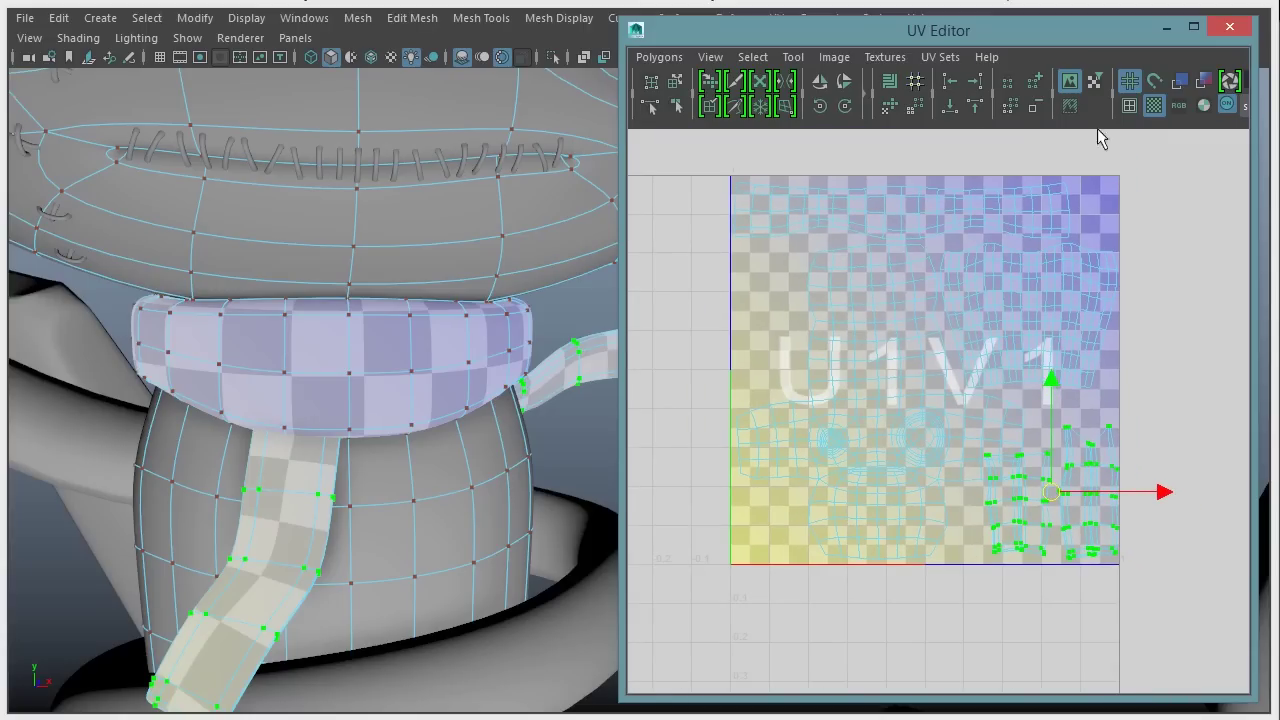
Hide the checker display and clear the UV selection
click(1154, 106)
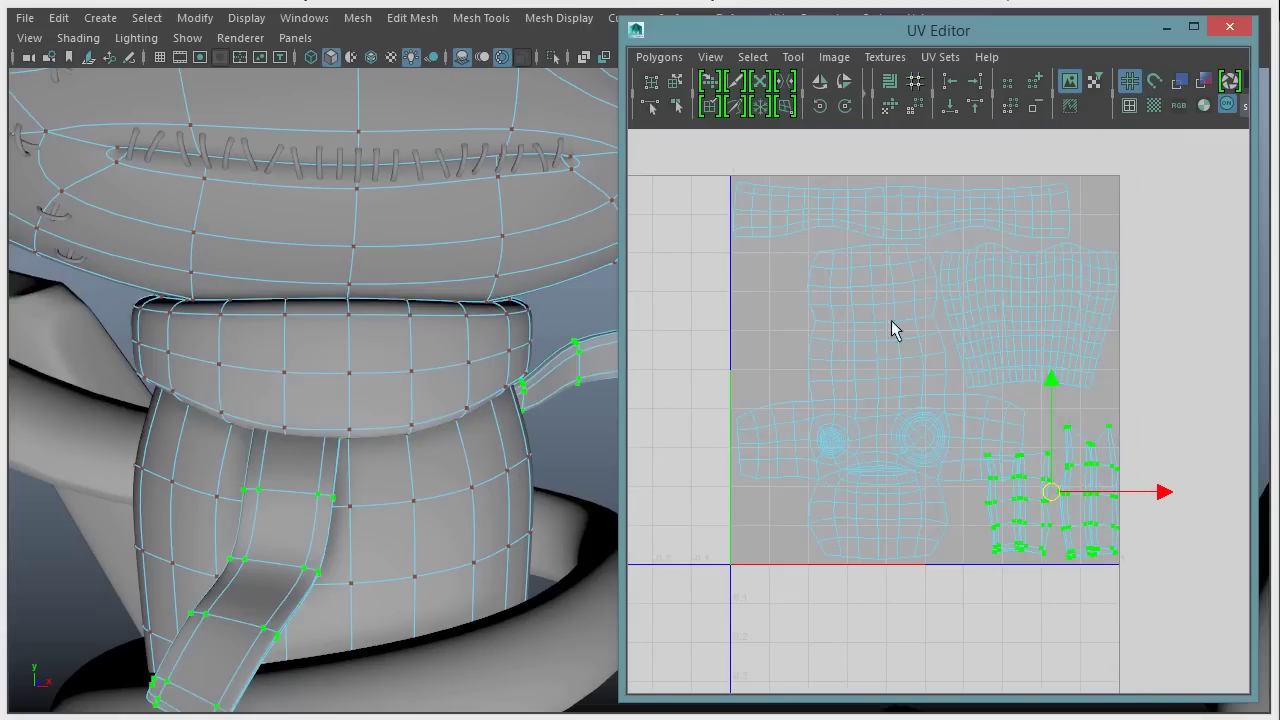
alt+right_drag(895, 321, 971, 298)
alt+middle_drag(1003, 293, 1005, 323)
alt+right_drag(1006, 323, 1023, 321)
click(1181, 170)
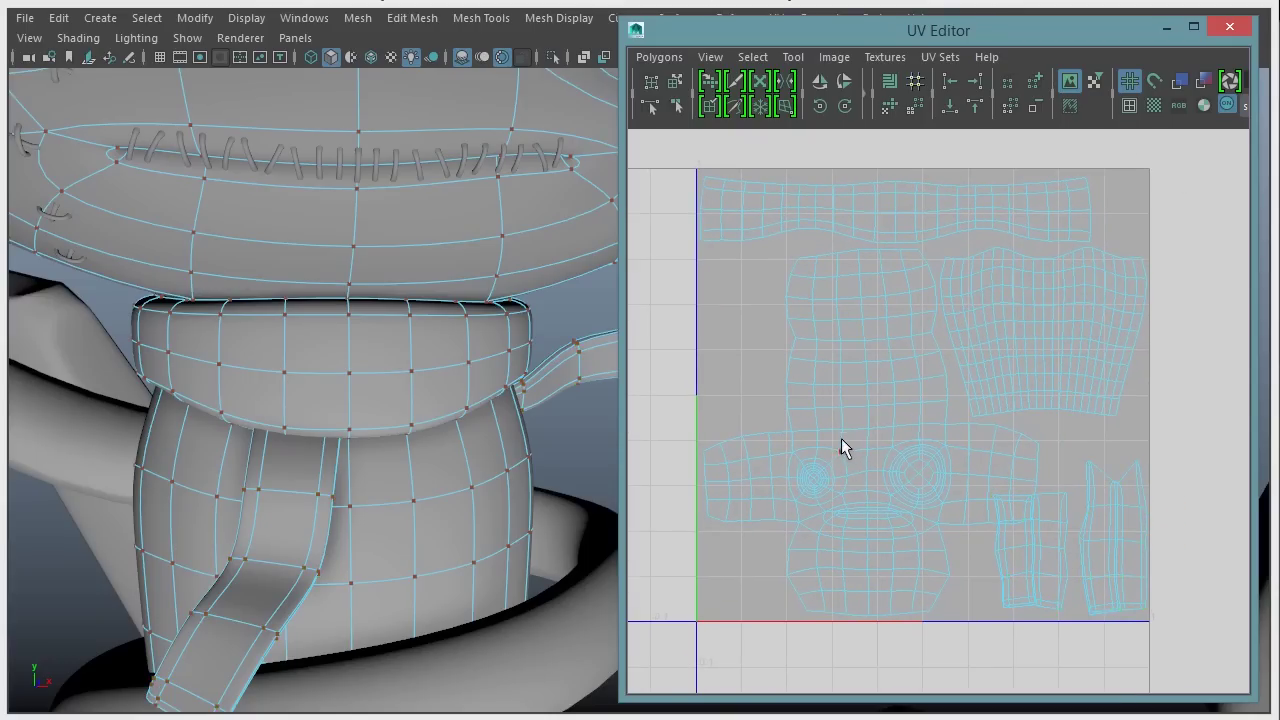
Widen the UV Editor window and shift the head's whole UV shell one tile in the negative U direction
double_click(880, 486)
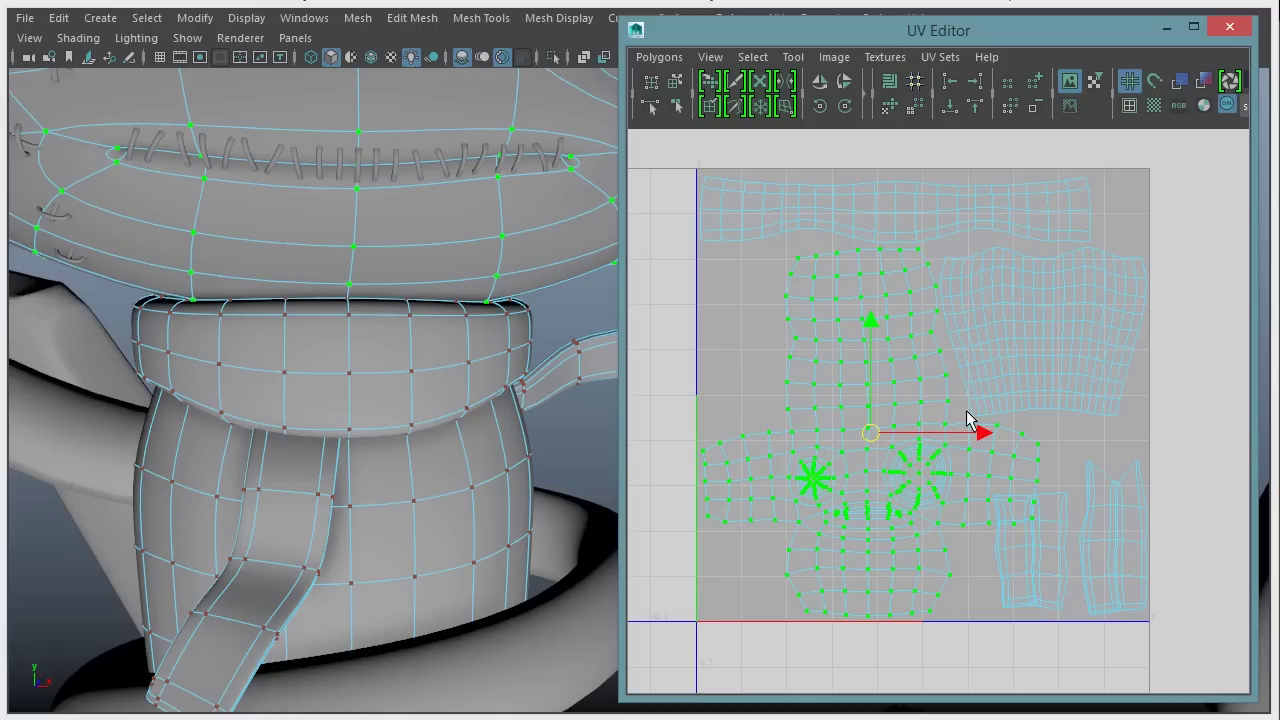
alt+right_drag(466, 284, 206, 250)
alt+middle_drag(206, 250, 369, 389)
mouse_move(483, 386)
alt+mouse_down()
mouse_move(374, 394)
mouse_move(517, 409)
mouse_move(491, 381)
mouse_move(499, 399)
alt+mouse_up()
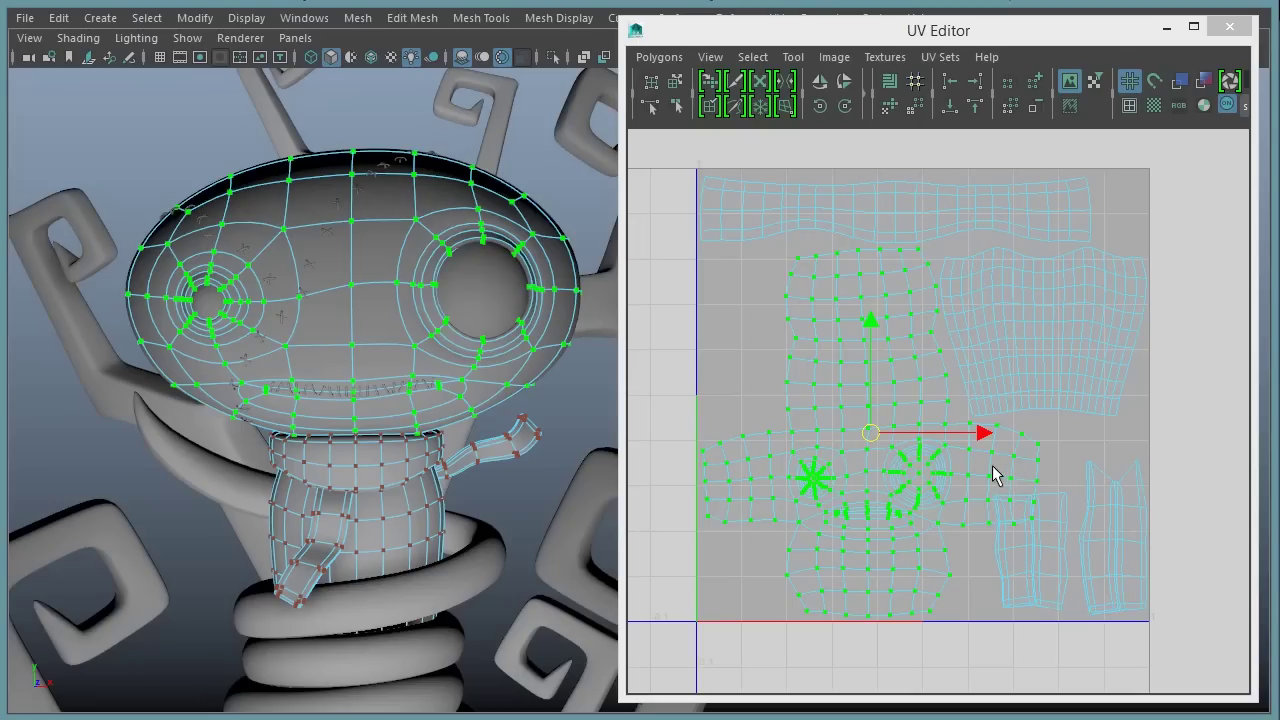
alt+middle_drag(731, 449, 789, 363)
alt+middle_drag(957, 375, 1086, 409)
alt+right_drag(1086, 409, 749, 394)
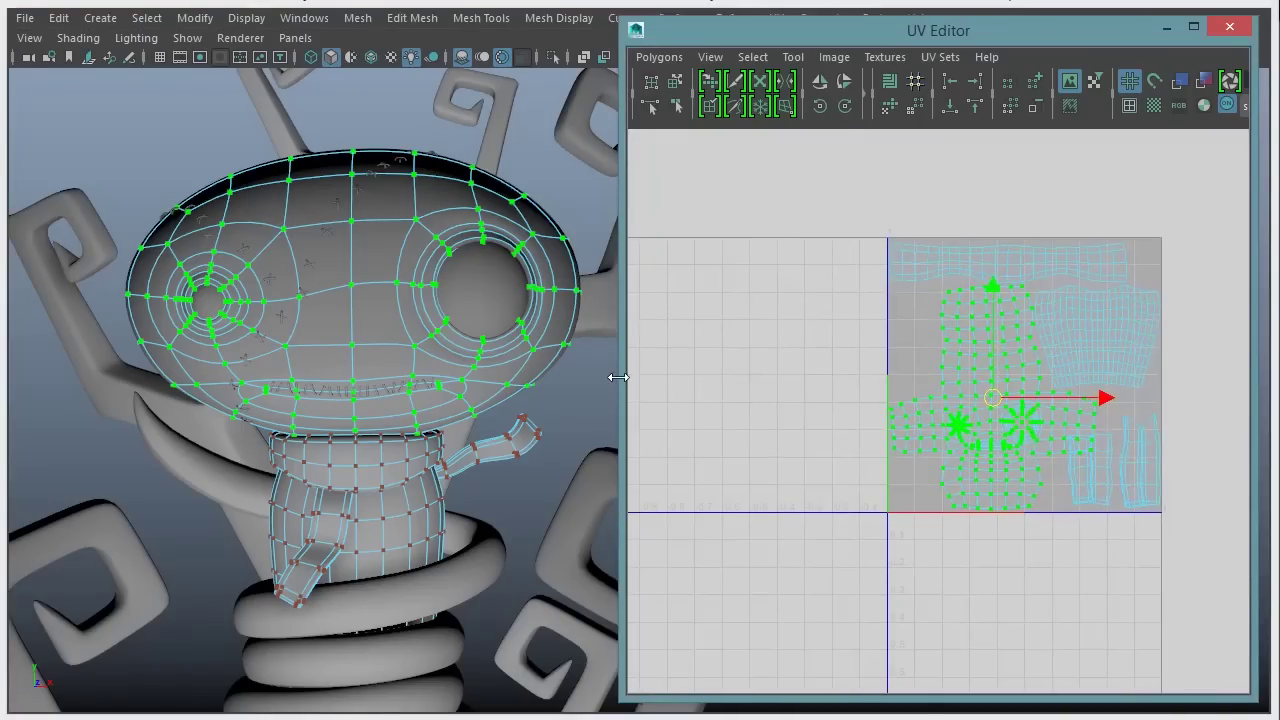
drag(618, 380, 130, 391)
alt+right_drag(914, 383, 830, 378)
alt+middle_drag(944, 353, 827, 402)
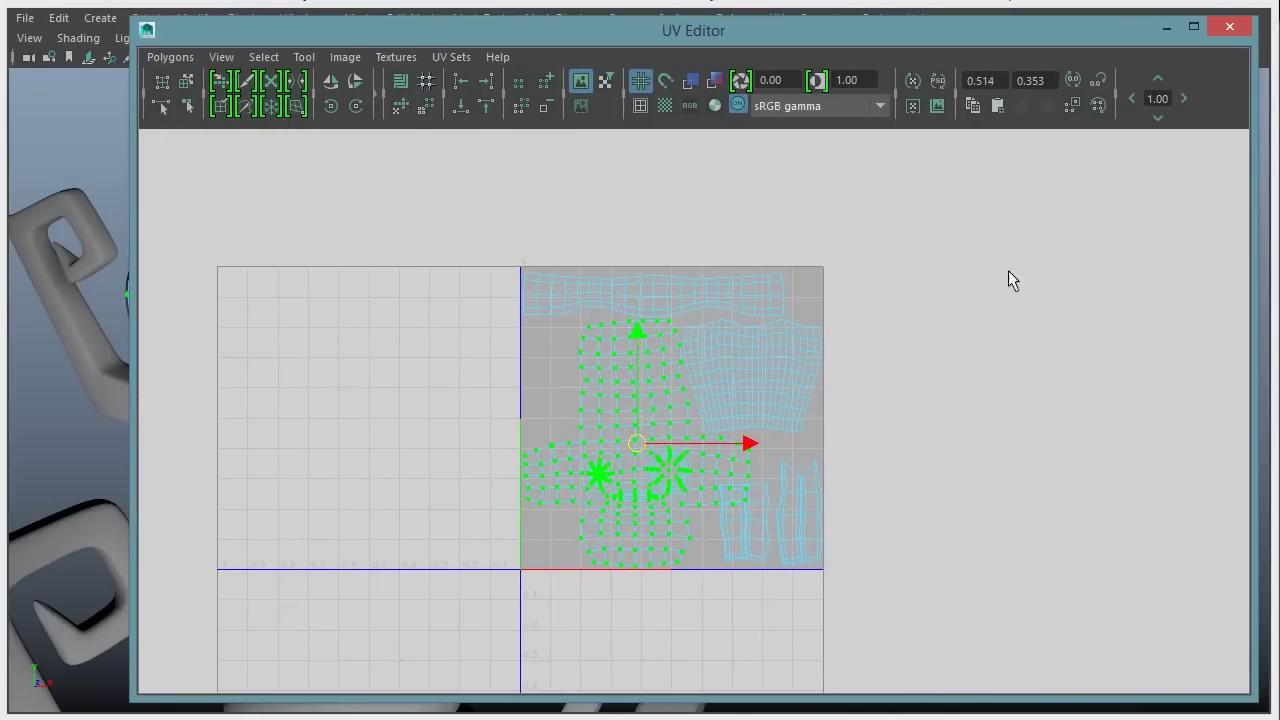
click(1131, 98)
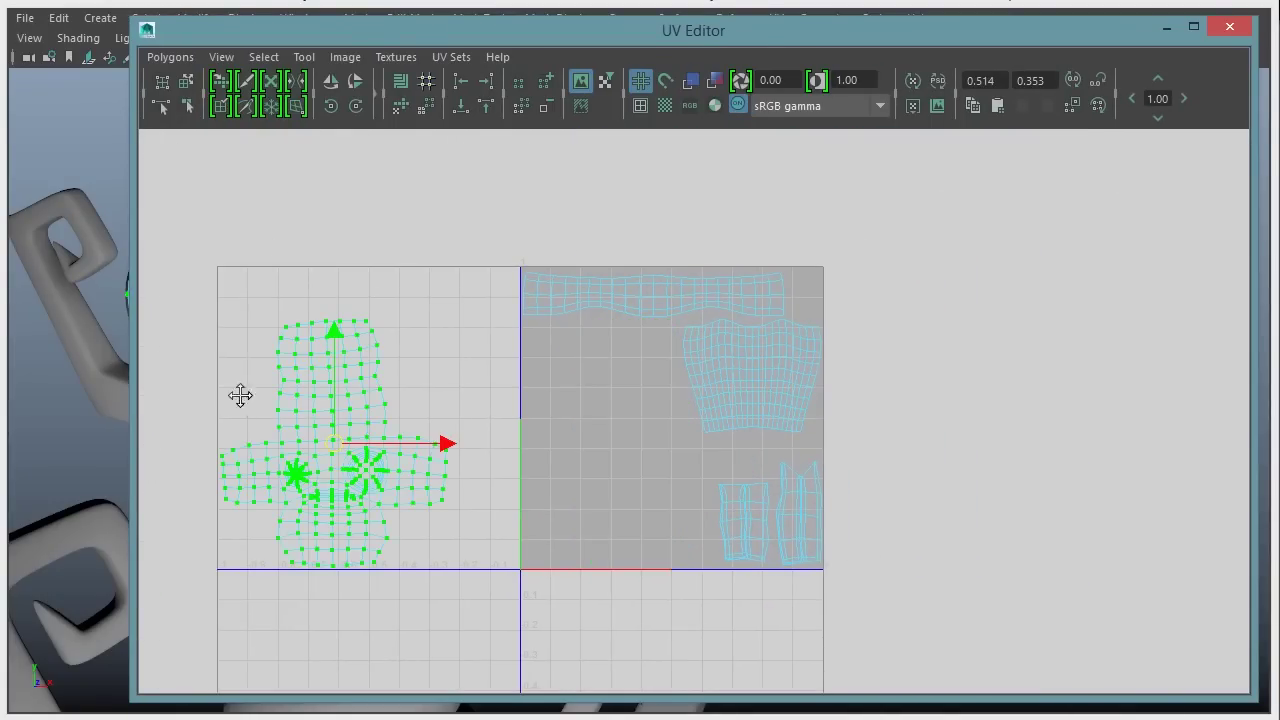
Compress the top four rows of UVs on the head shell vertically
alt+middle_drag(289, 386, 466, 363)
scroll(658, 378, up, 2)
alt+middle_drag(658, 379, 519, 399)
alt+right_drag(715, 380, 763, 380)
alt+middle_drag(763, 380, 814, 390)
alt+right_drag(752, 369, 838, 366)
alt+middle_drag(780, 337, 777, 354)
alt+right_drag(777, 354, 810, 360)
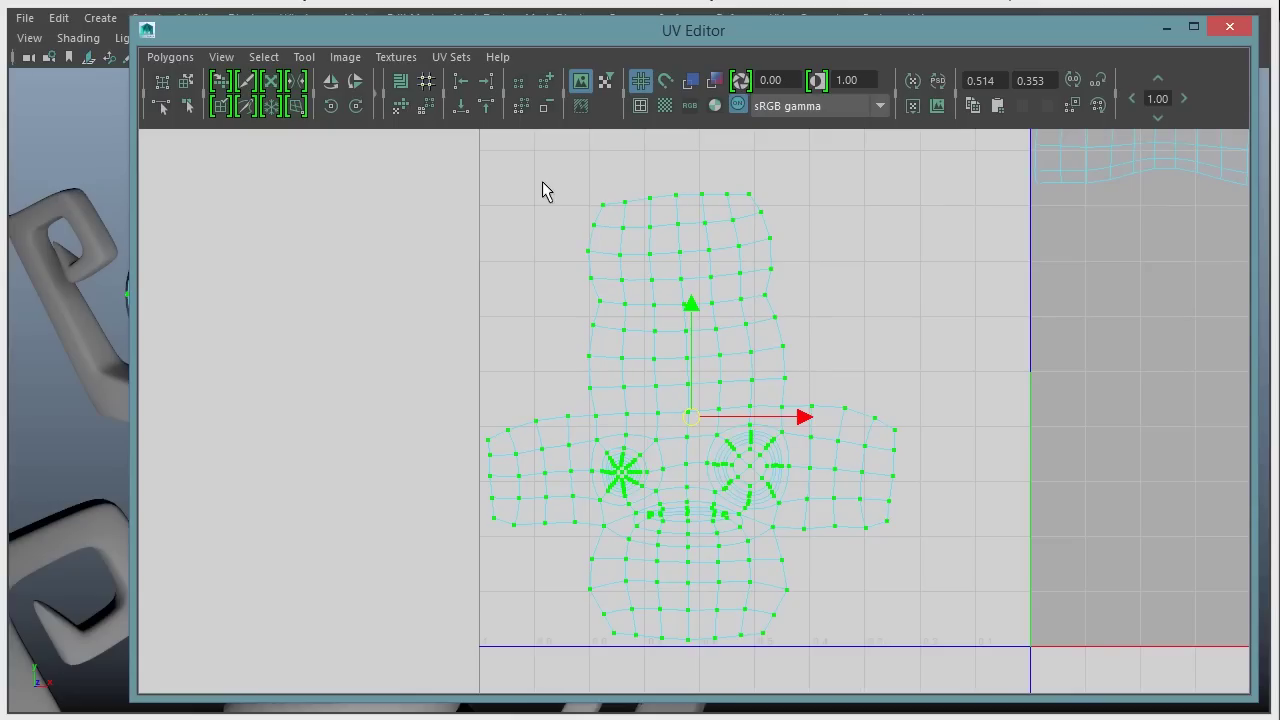
drag(545, 181, 847, 284)
key(r)
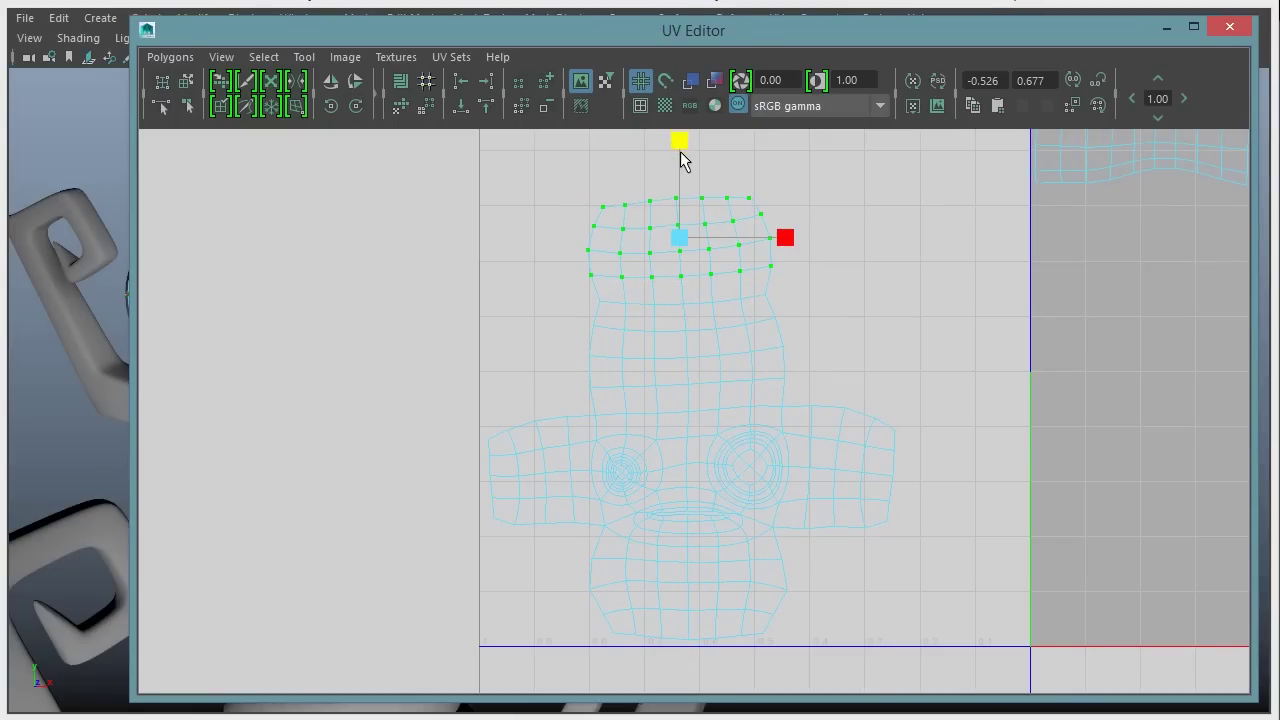
mouse_move(680, 155)
mouse_down()
mouse_move(681, 169)
mouse_move(680, 158)
mouse_up()
Narrow the two side flaps of the head's UV shell horizontally, one after the other
key(w)
drag(935, 365, 803, 572)
key(r)
mouse_move(946, 471)
mouse_down()
mouse_move(921, 476)
mouse_move(955, 472)
mouse_up()
key(w)
drag(419, 367, 577, 533)
key(r)
mouse_move(637, 473)
mouse_down()
mouse_move(606, 486)
mouse_move(655, 476)
mouse_up()
key(w)
Shift the whole head UV shell one tile back into U1V1 and align it to the tile's left edge
drag(510, 204, 917, 677)
click(1183, 98)
alt+middle_drag(1049, 437, 459, 444)
drag(775, 420, 742, 420)
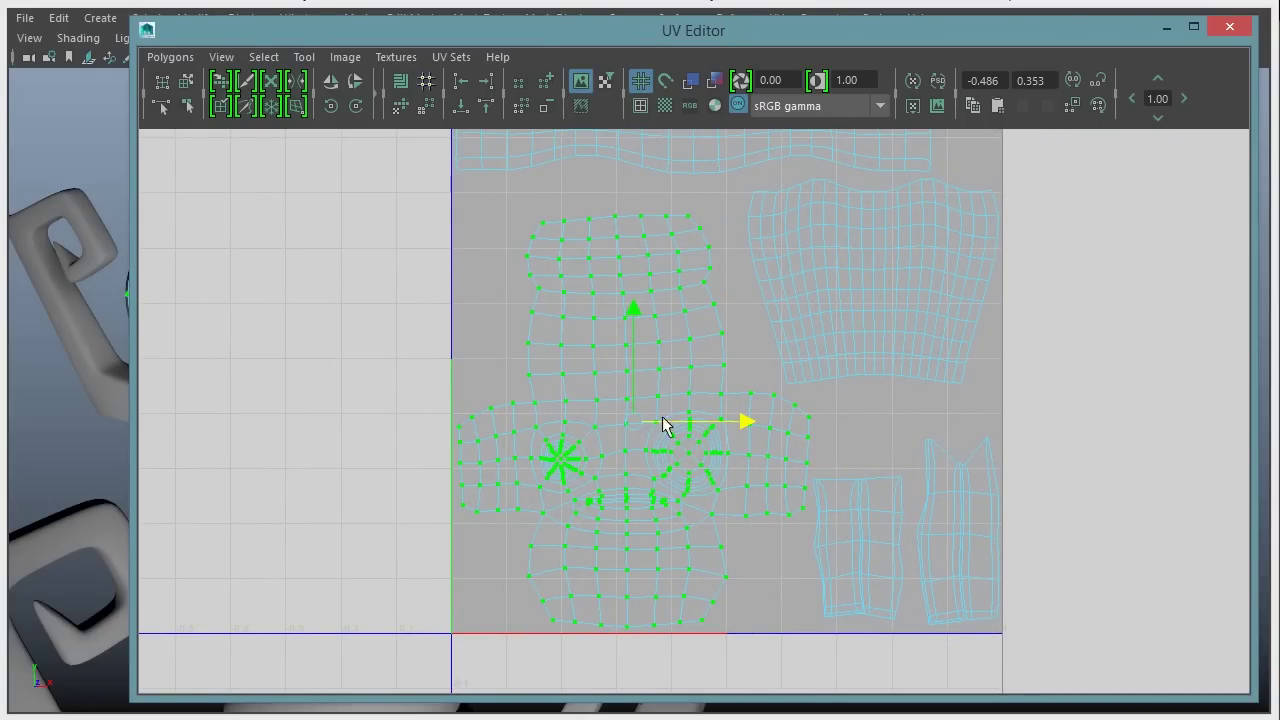
Scale the head's UV shell up slightly and nudge it to fit between the tile edge and neighbouring shells
key(r)
middle_drag(746, 329, 751, 329)
key(w)
click(635, 305)
drag(635, 305, 635, 296)
drag(748, 408, 752, 407)
middle_drag(752, 407, 756, 407)
Move the shorter scarf-tail UV shell away from the head's side flap, closer to the other tail shell
click(869, 537)
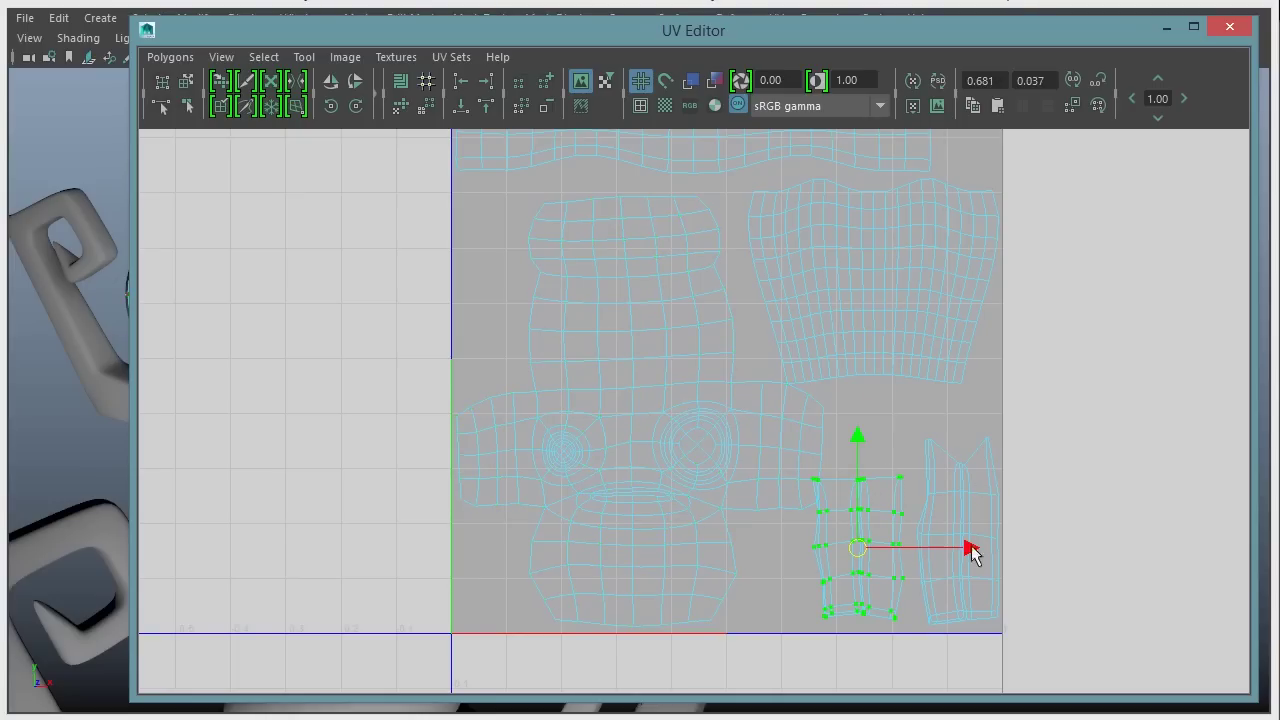
middle_drag(867, 552, 869, 552)
alt+middle_drag(696, 507, 570, 446)
alt+right_drag(640, 449, 760, 444)
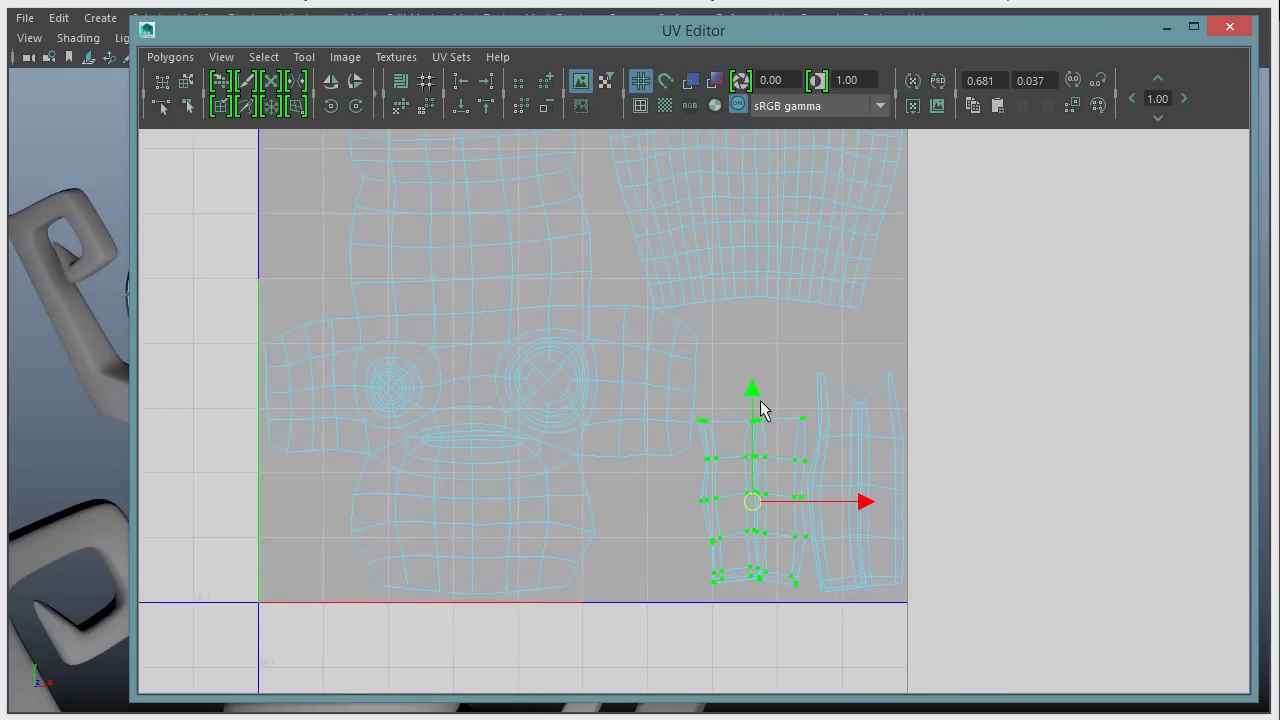
drag(755, 398, 756, 402)
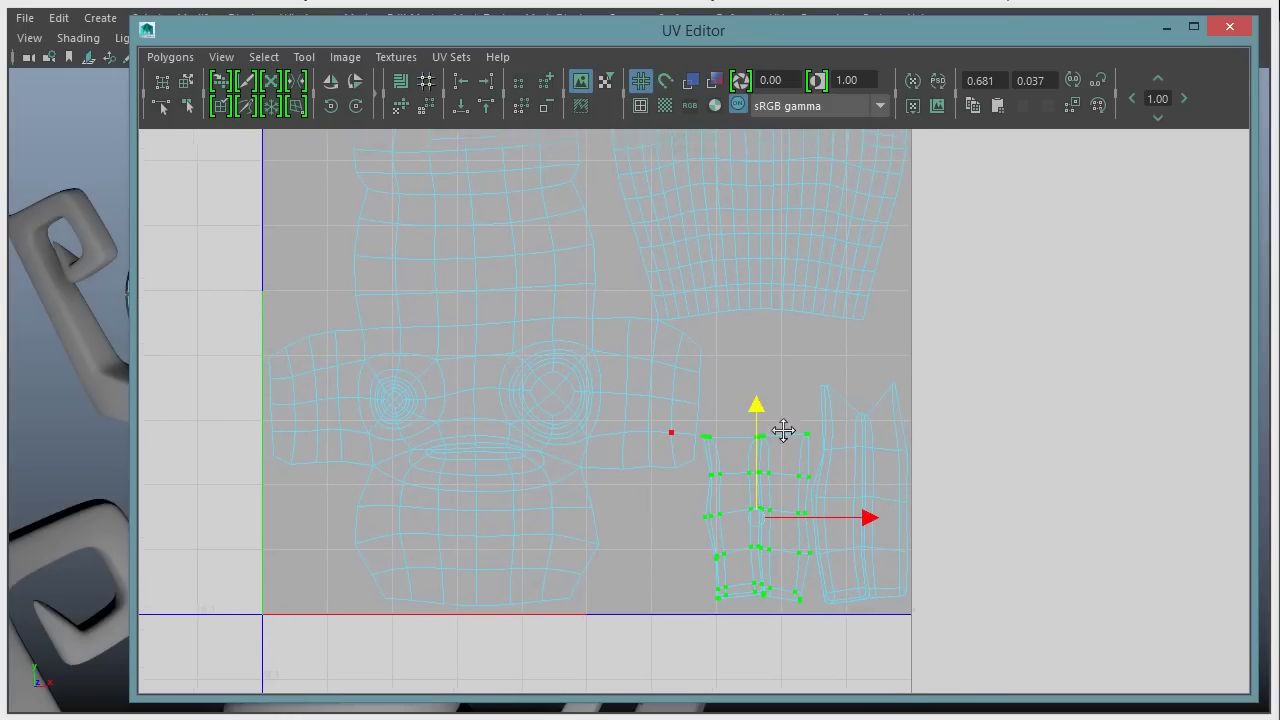
alt+middle_drag(818, 490, 866, 579)
Select the torso's whole UV shell and nudge it slightly upward towards the scarf's neck band
drag(783, 226, 855, 336)
ctrl+right_drag(857, 334, 946, 286)
key(r)
key(w)
drag(820, 205, 821, 198)
key(r)
click(820, 207)
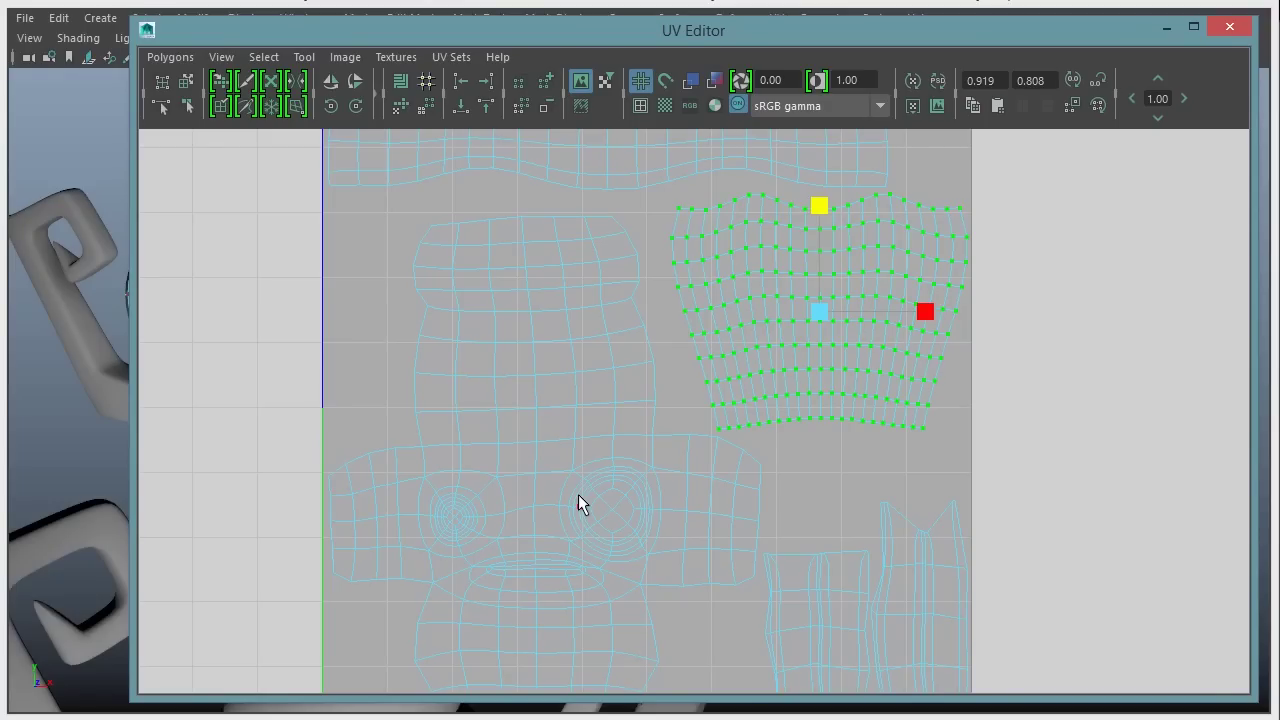
Clear the UV selection and narrow the UV Editor window to uncover the character model
alt+right_drag(1063, 530, 699, 488)
alt+middle_drag(704, 484, 752, 470)
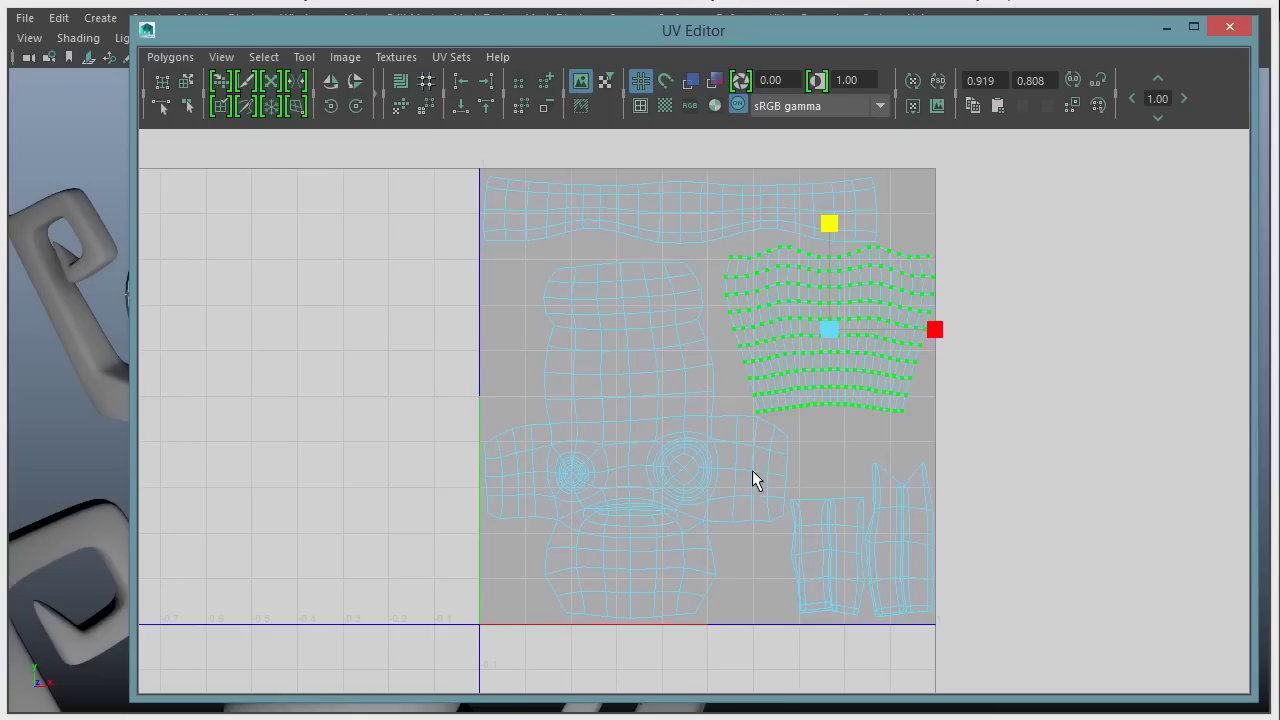
click(835, 452)
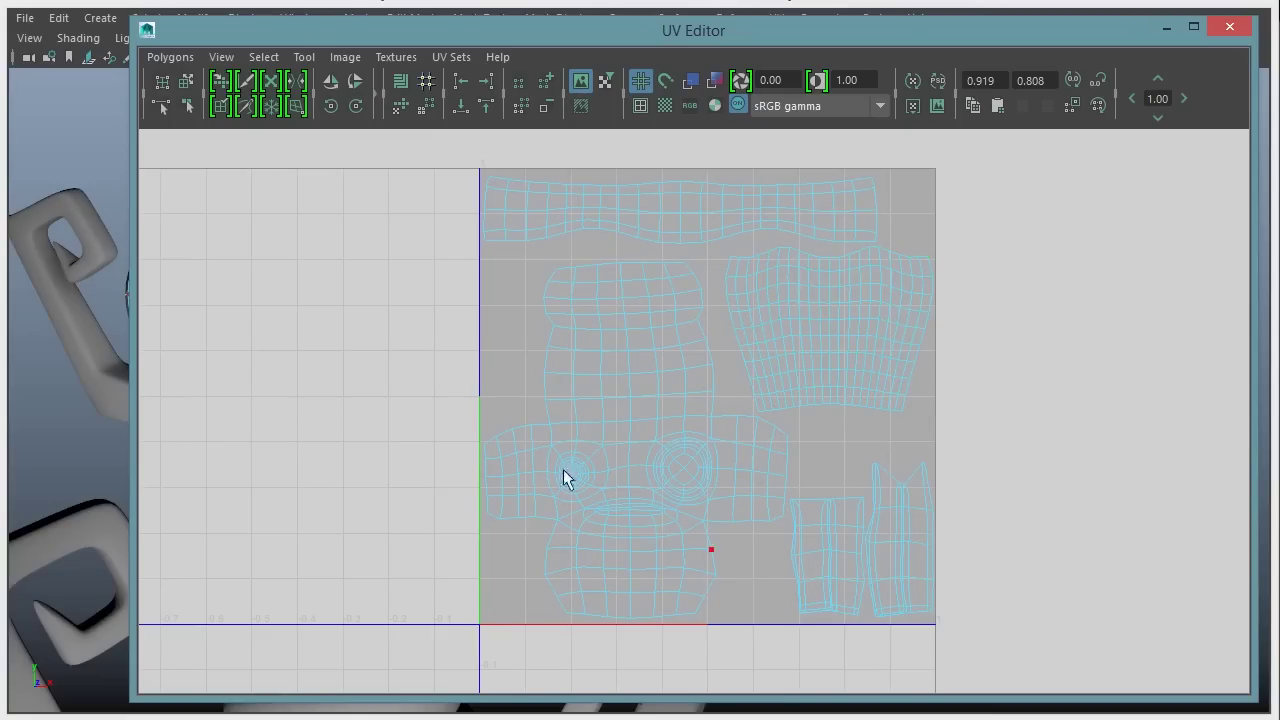
alt+middle_drag(551, 434, 551, 391)
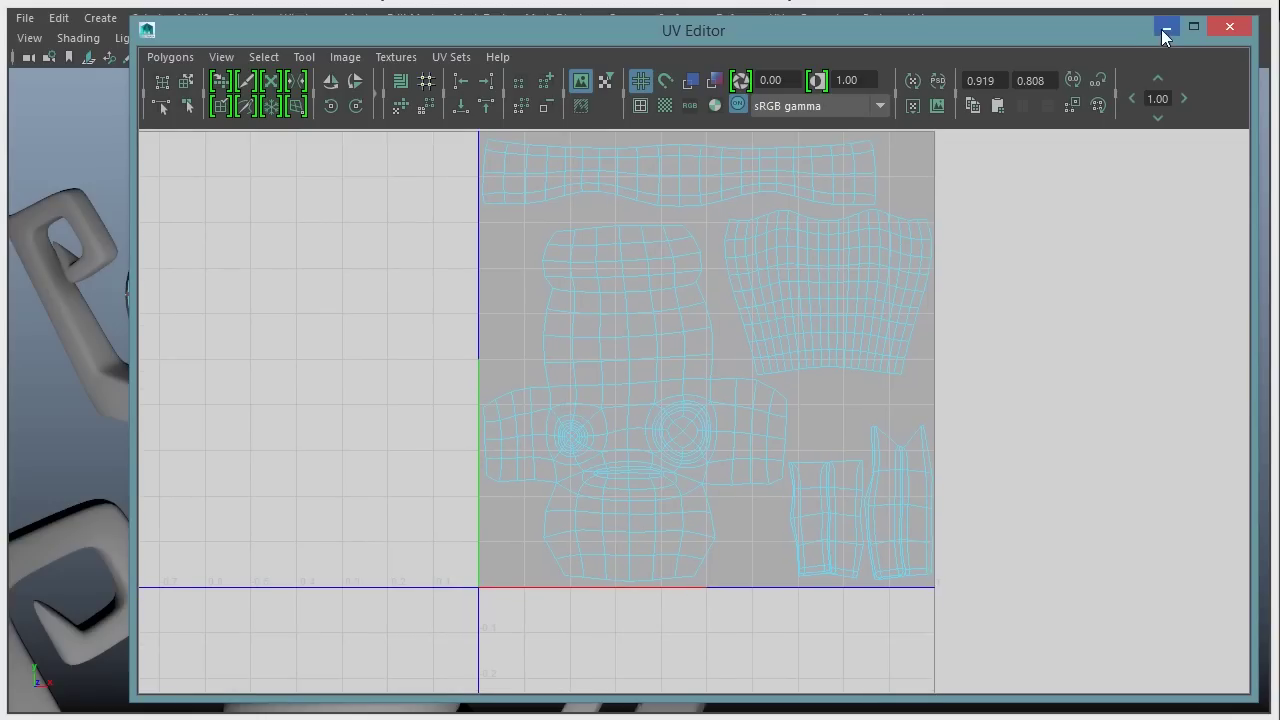
drag(129, 277, 418, 265)
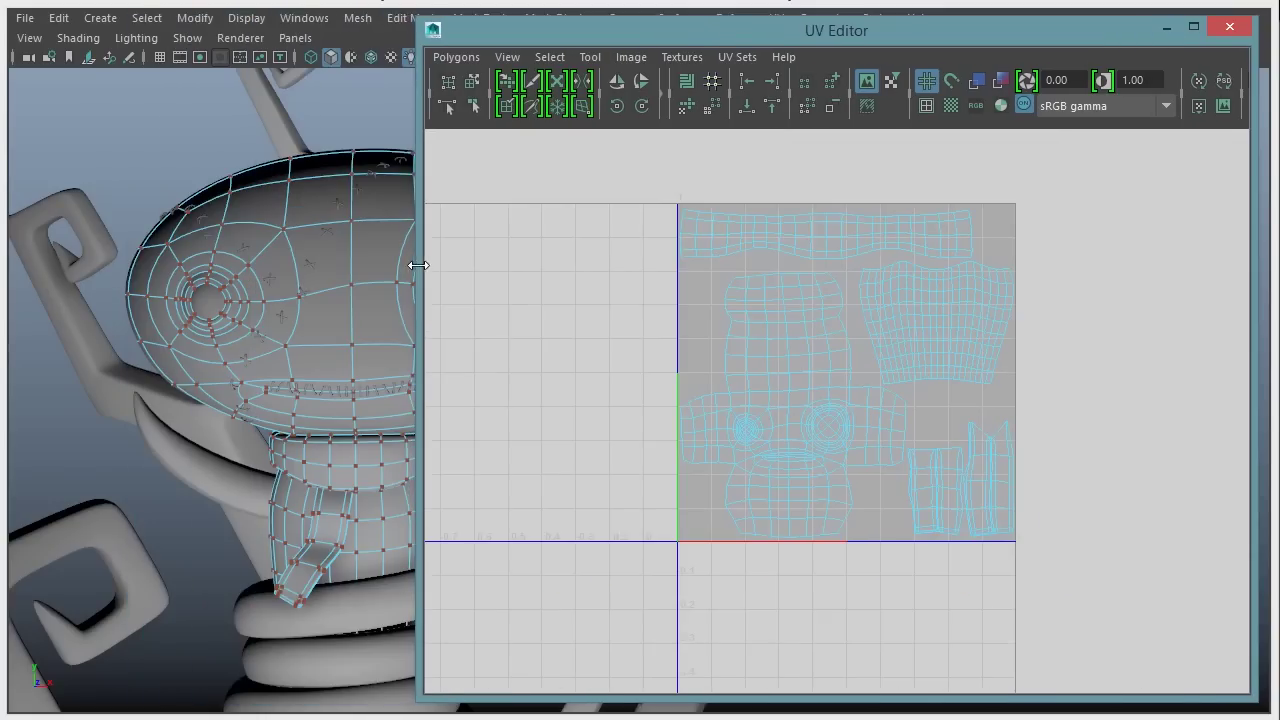
Select the head as a whole object and show its attributes beside the UV Editor with its UV shell in view
right_drag(343, 277, 443, 246)
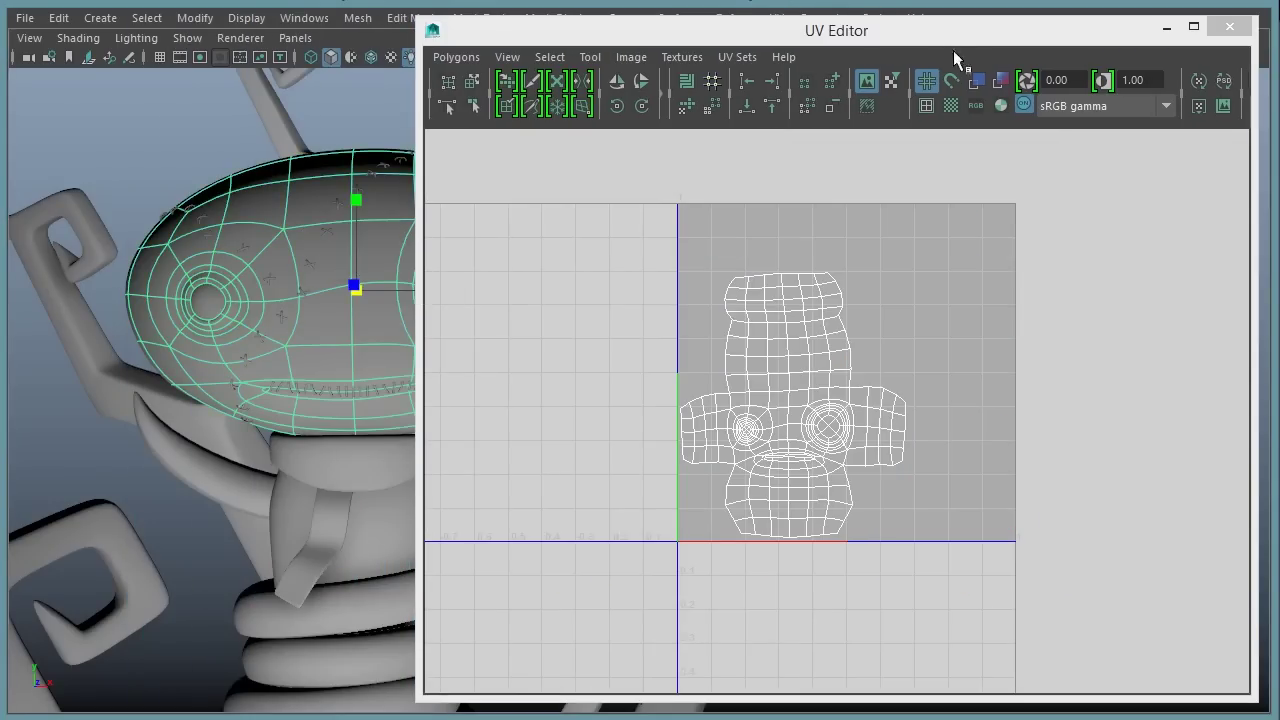
drag(967, 35, 635, 54)
key(ctrl+a)
drag(911, 166, 663, 194)
alt+middle_drag(403, 398, 460, 393)
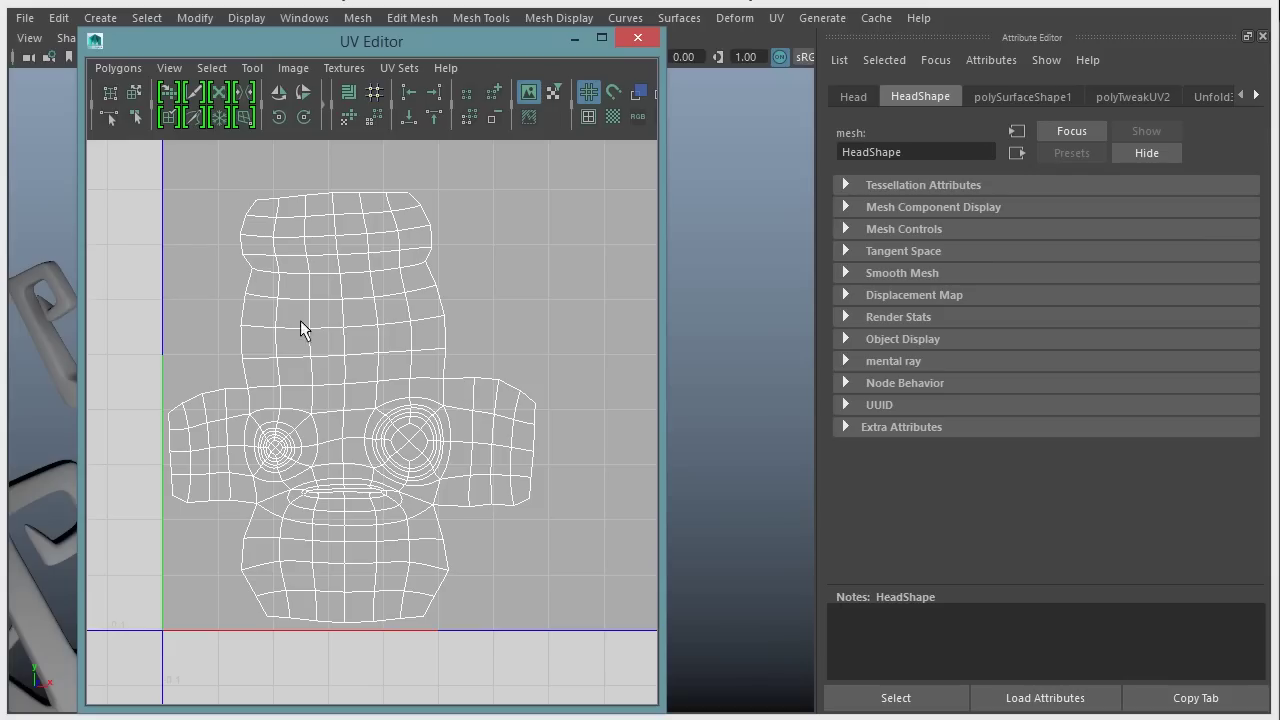
Expand the Smooth Mesh and OpenSubdiv Controls settings in the head shape's attributes
click(941, 273)
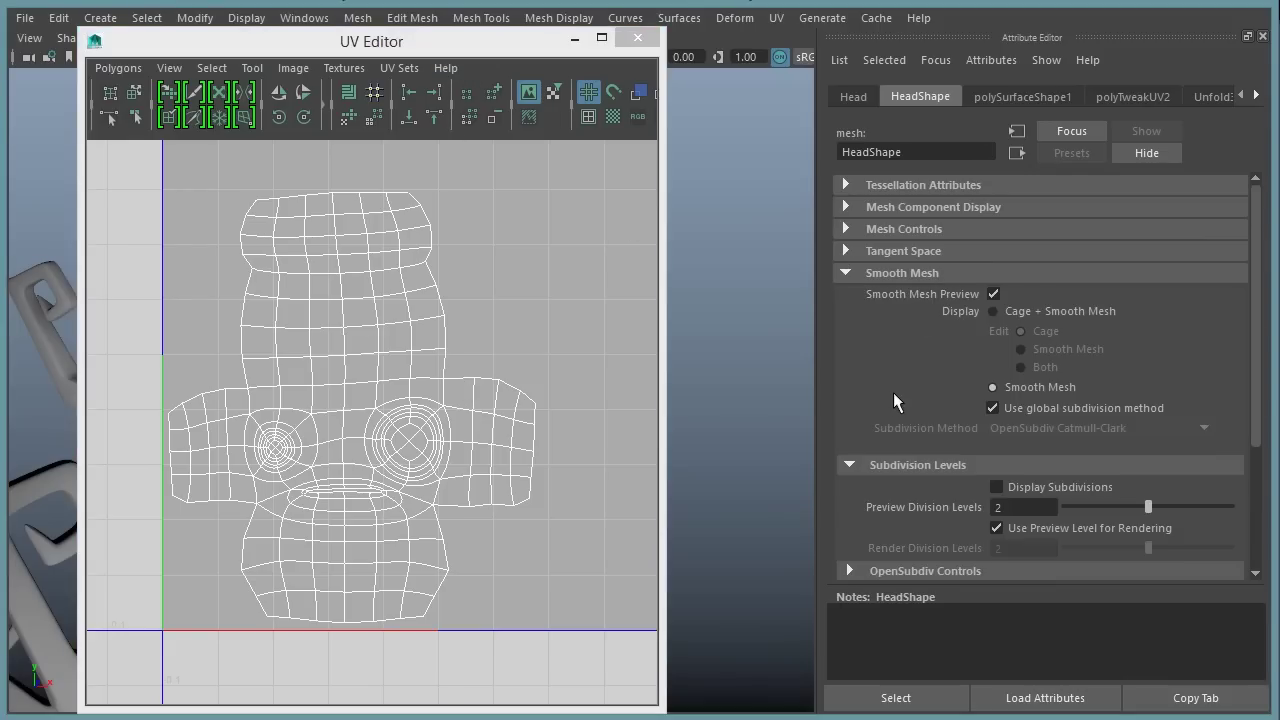
scroll(893, 401, down, 3)
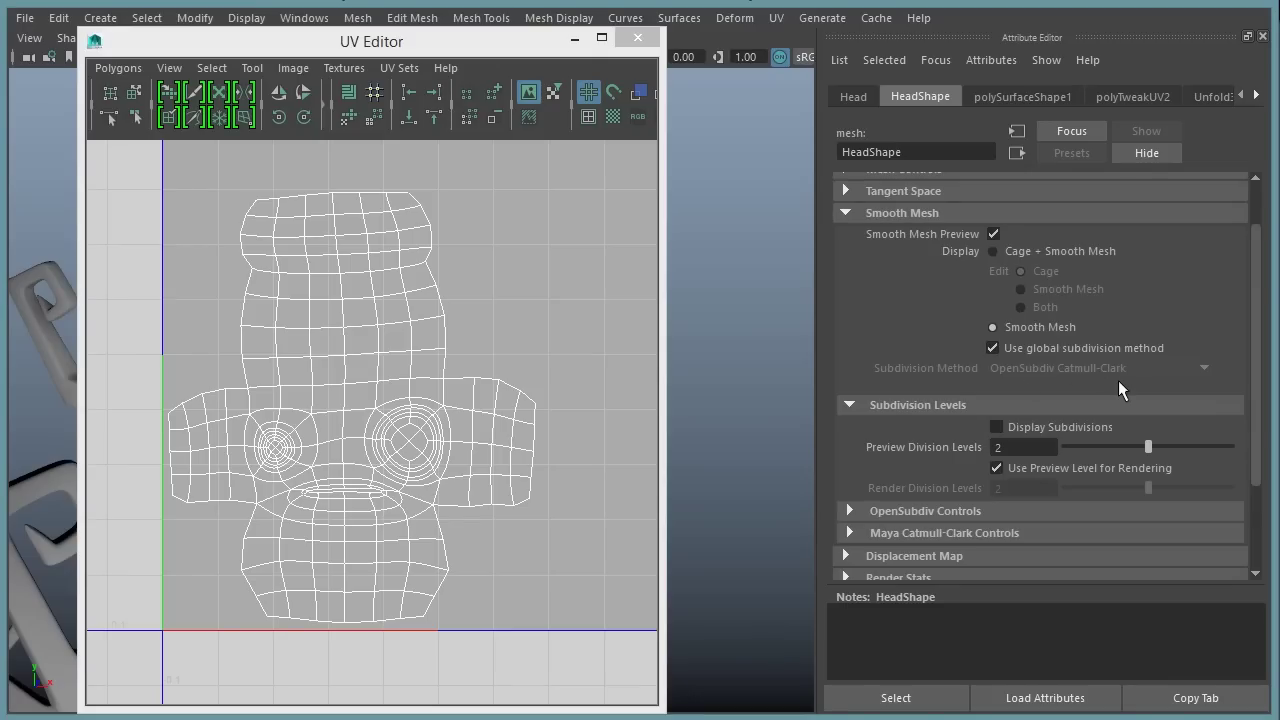
scroll(909, 451, down, 3)
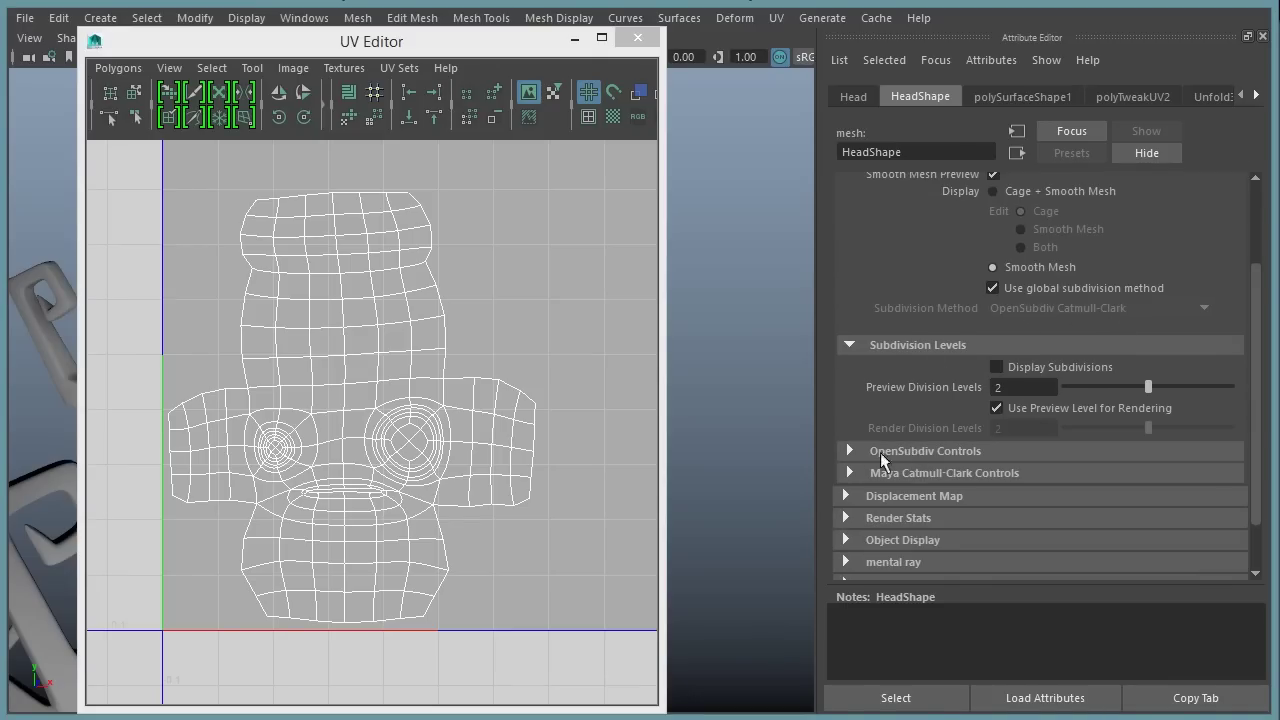
click(935, 450)
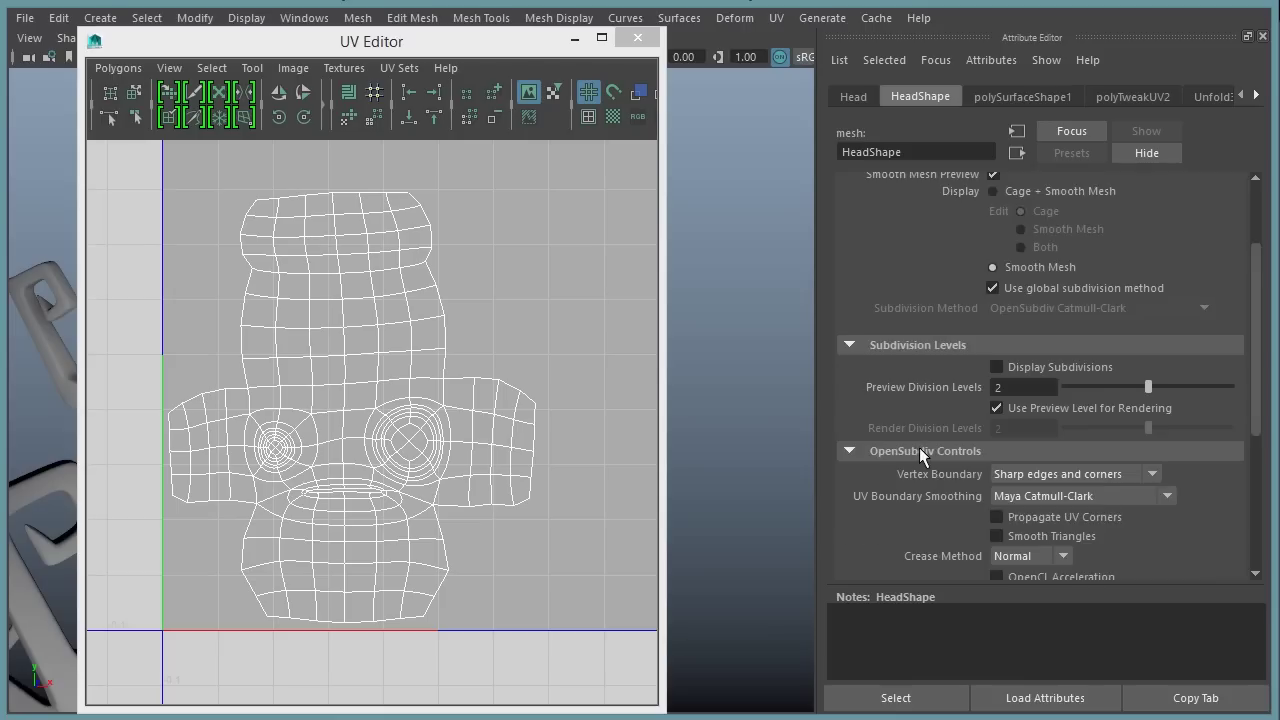
scroll(919, 447, down, 12)
scroll(911, 442, up, 3)
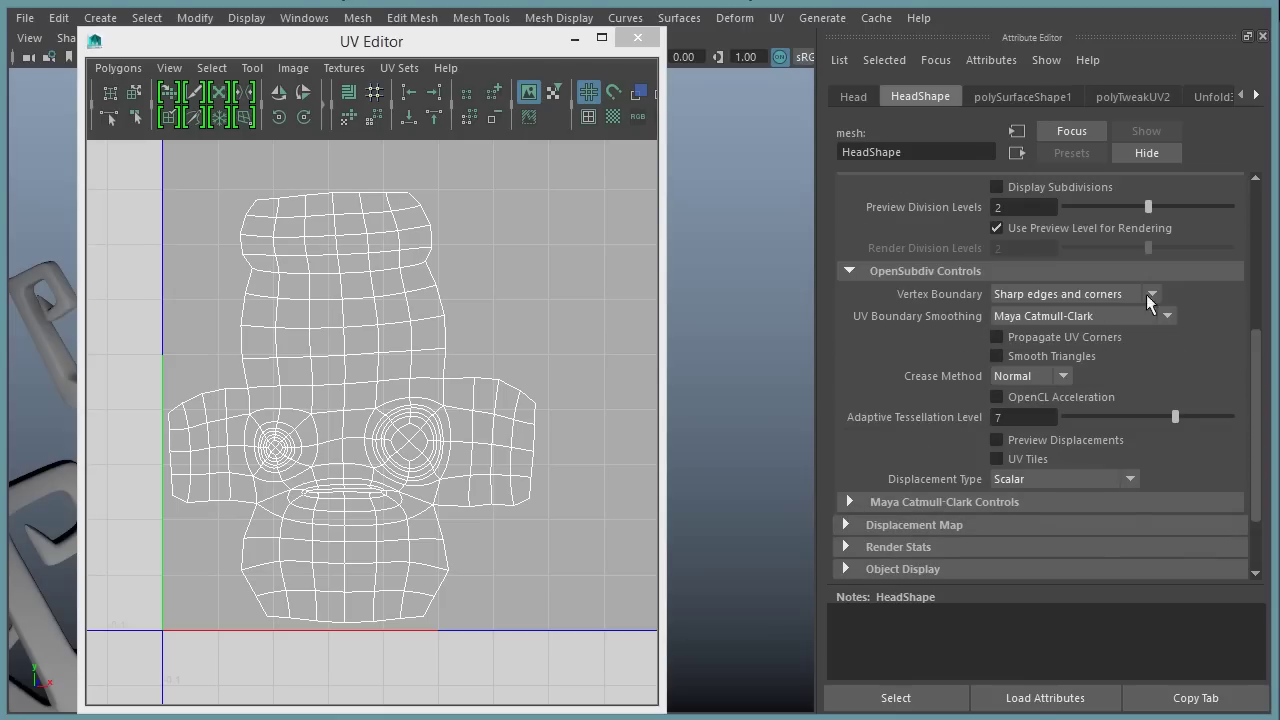
Try the head's UV Boundary Smoothing as None, Preserve Edges and Corners, Preserve Edges and Maya Catmull-Clark
click(1080, 295)
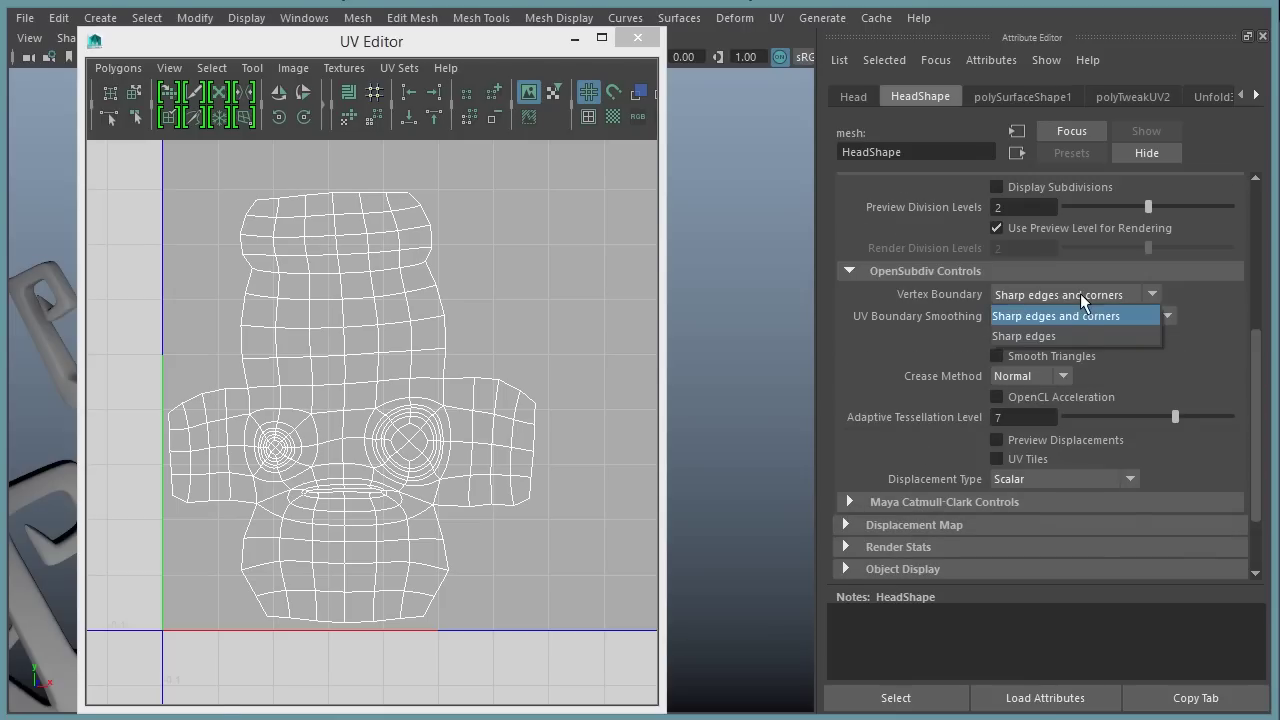
click(1080, 293)
click(1083, 318)
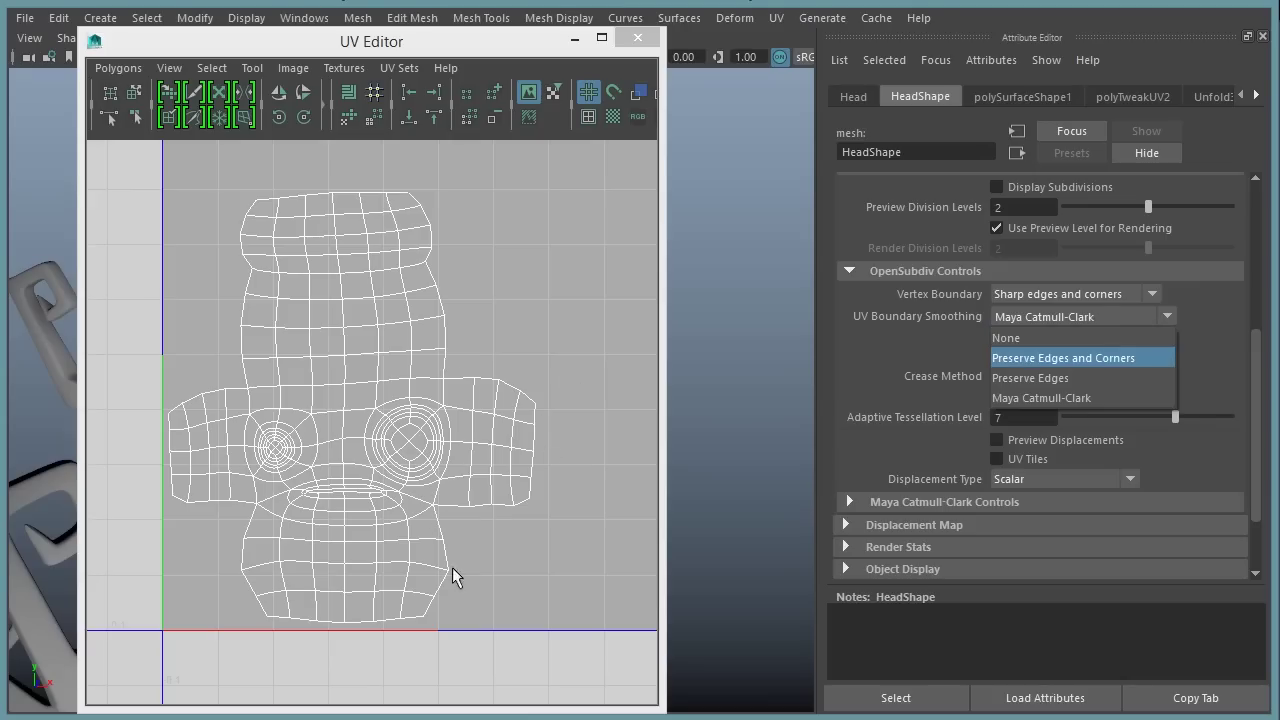
click(1087, 339)
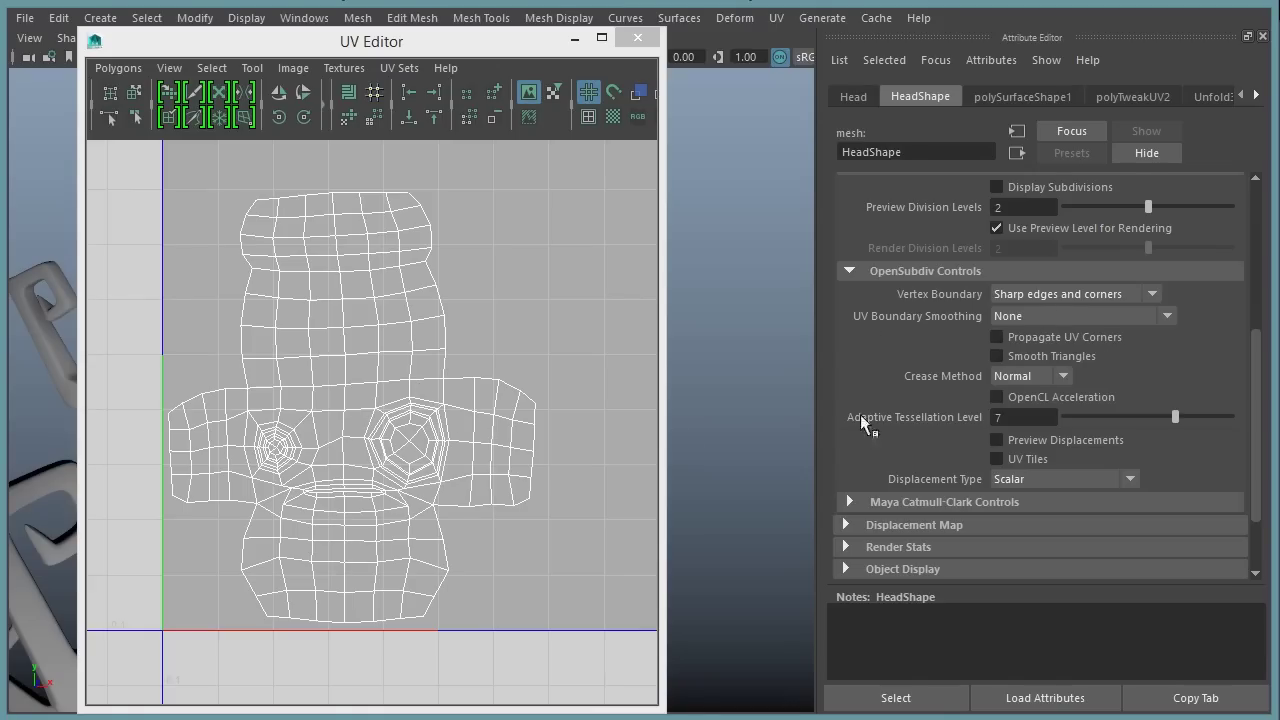
click(1099, 315)
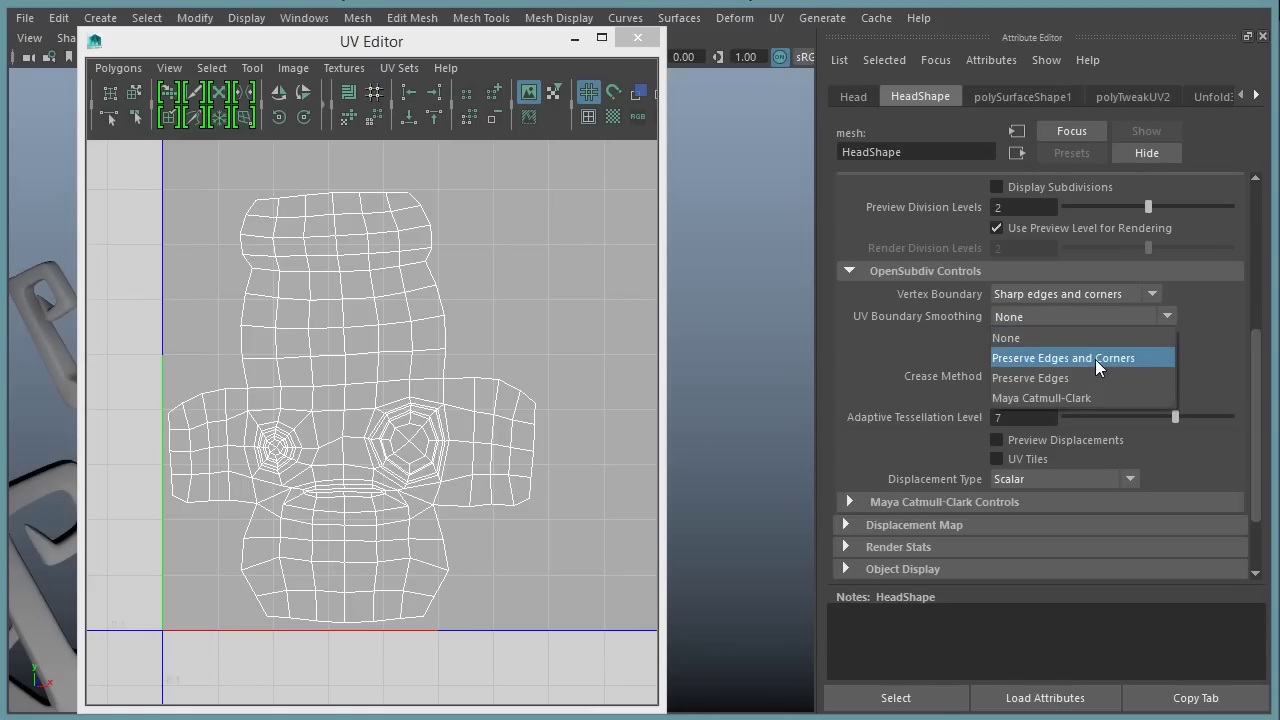
click(1095, 358)
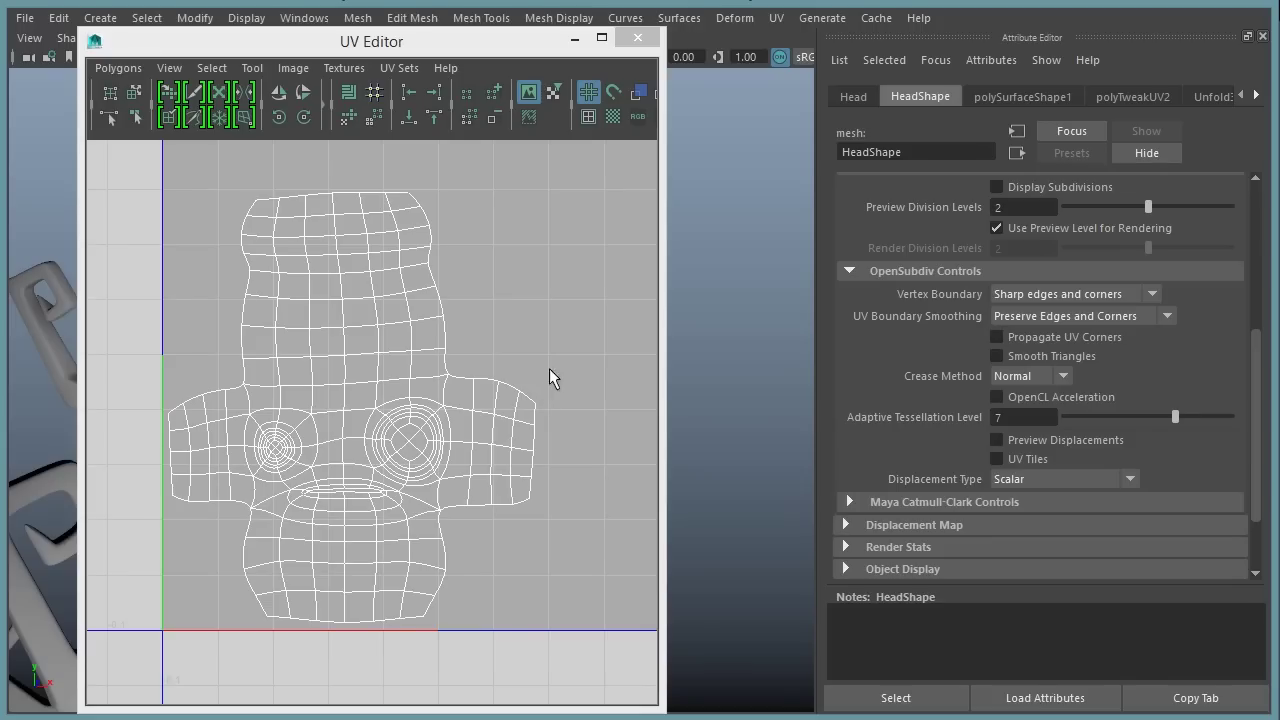
click(1090, 316)
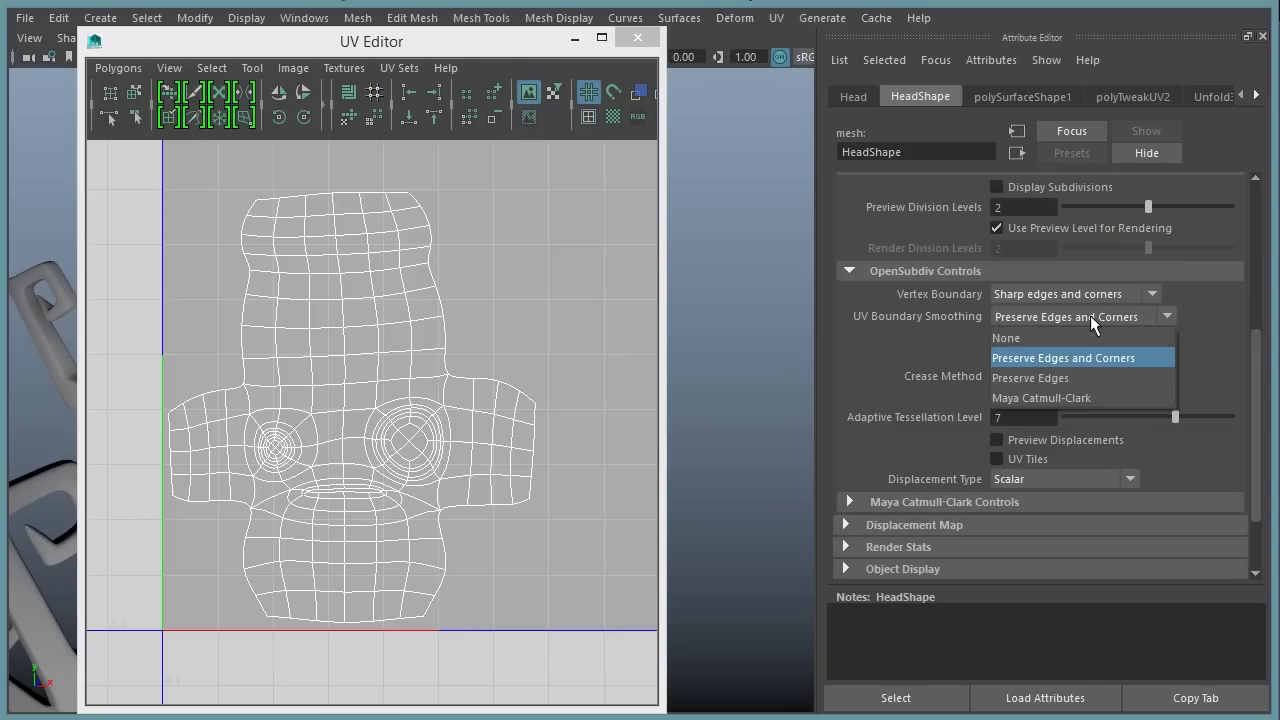
click(1068, 378)
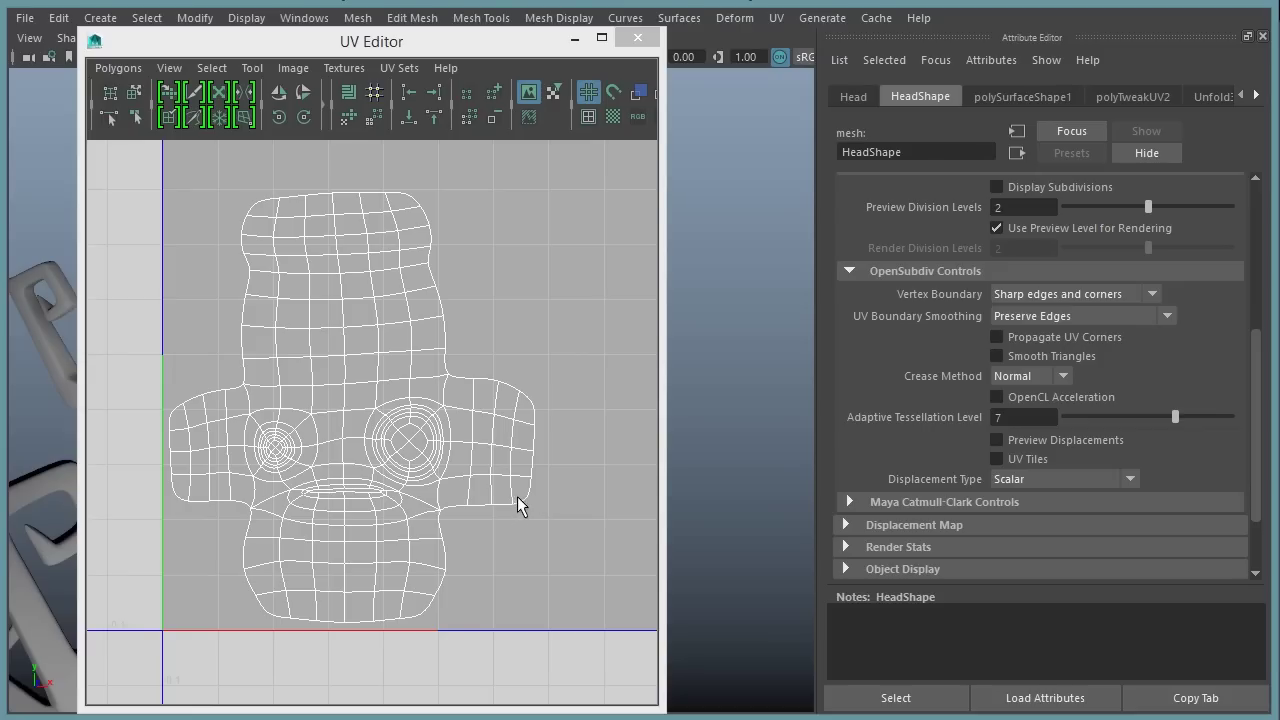
click(1102, 315)
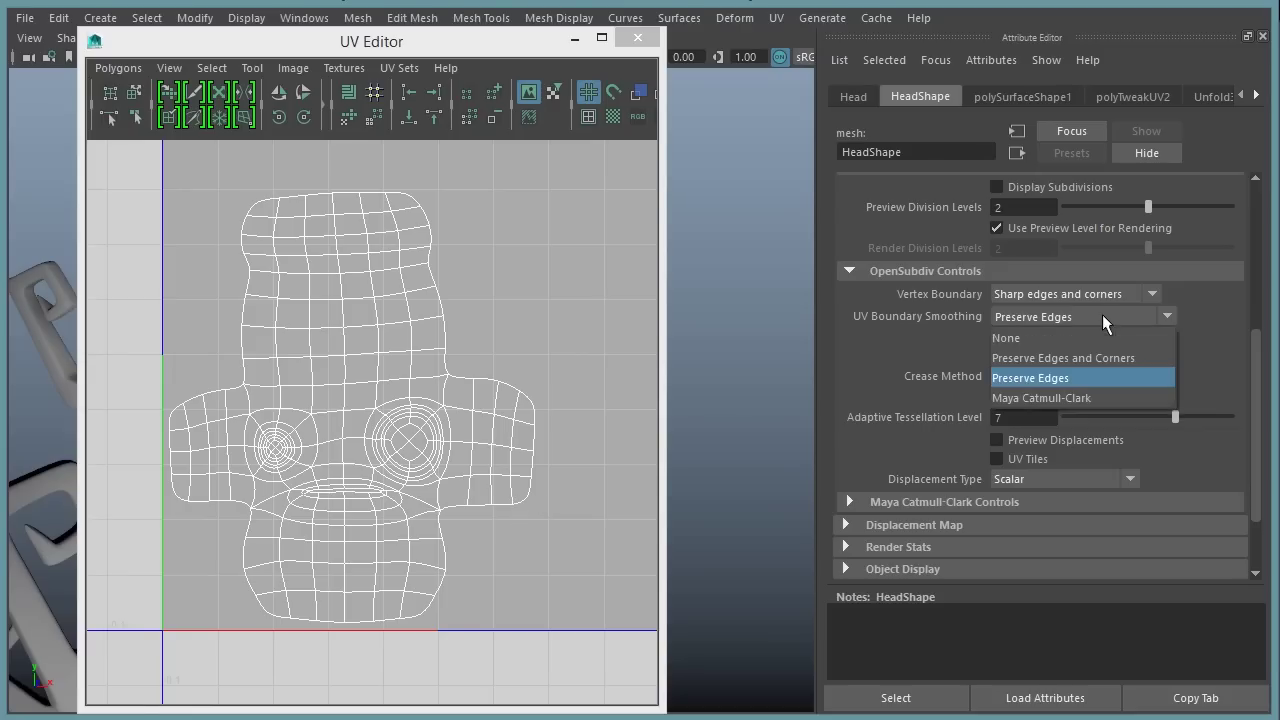
click(1056, 400)
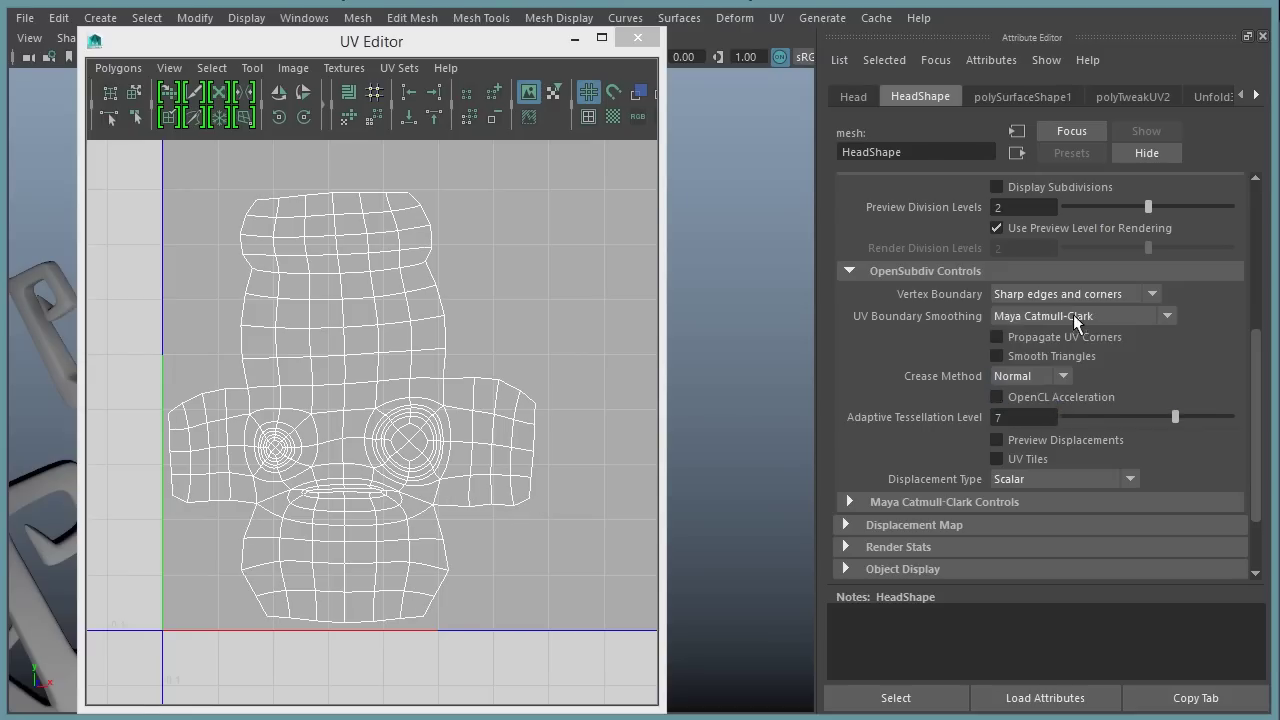
Set the head's UV Boundary Smoothing to Preserve Edges and shift the UV Editor to uncover the character
click(1075, 318)
click(1061, 377)
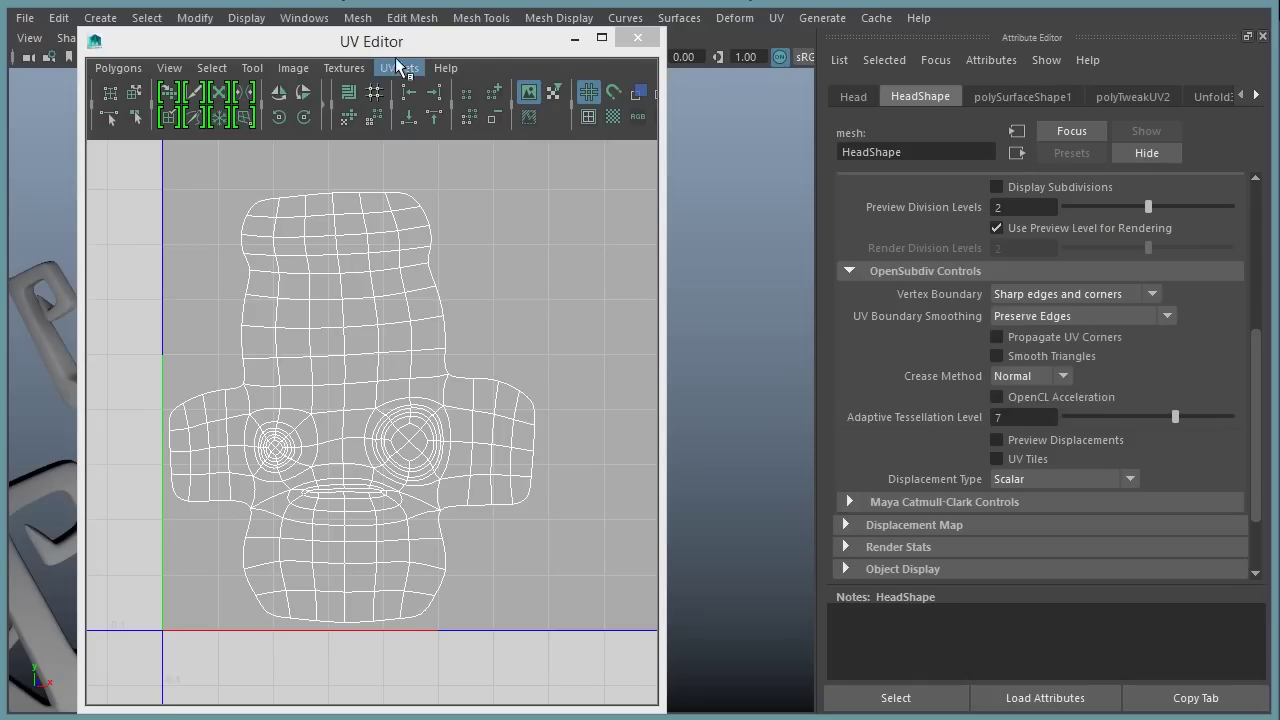
drag(398, 57, 680, 51)
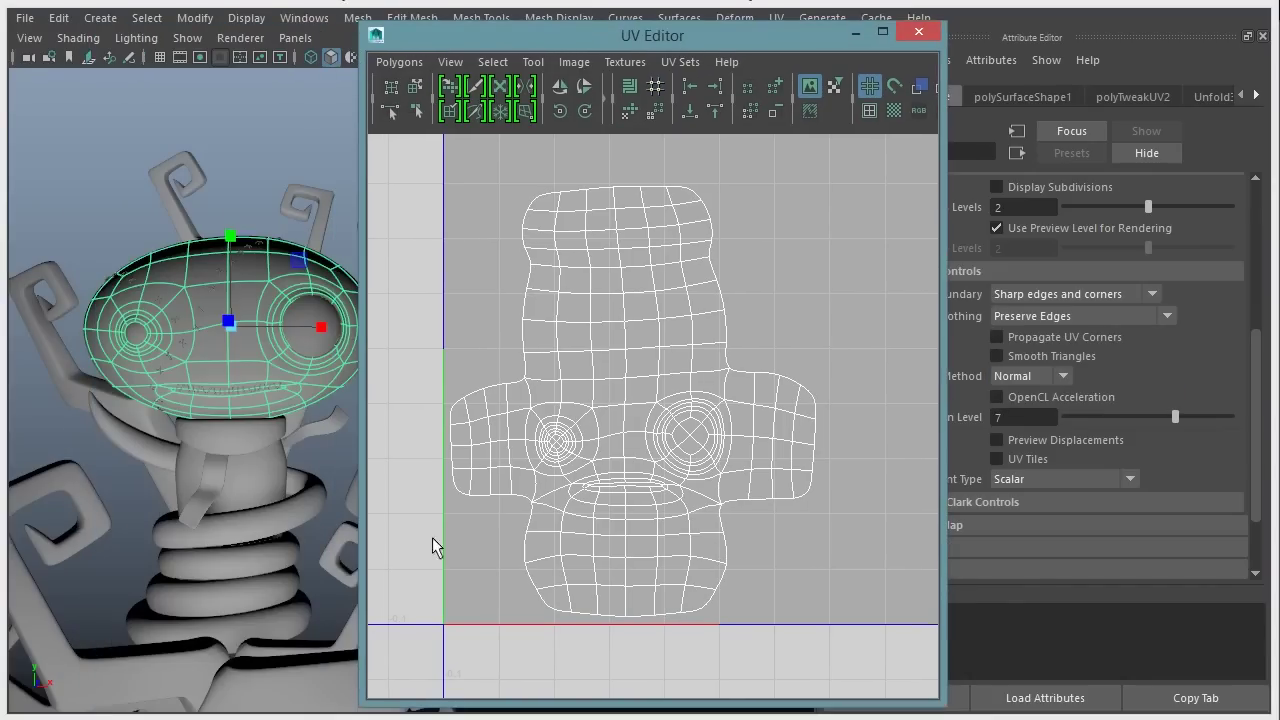
Select the scarf and set its UV Boundary Smoothing to Preserve Edges
click(257, 443)
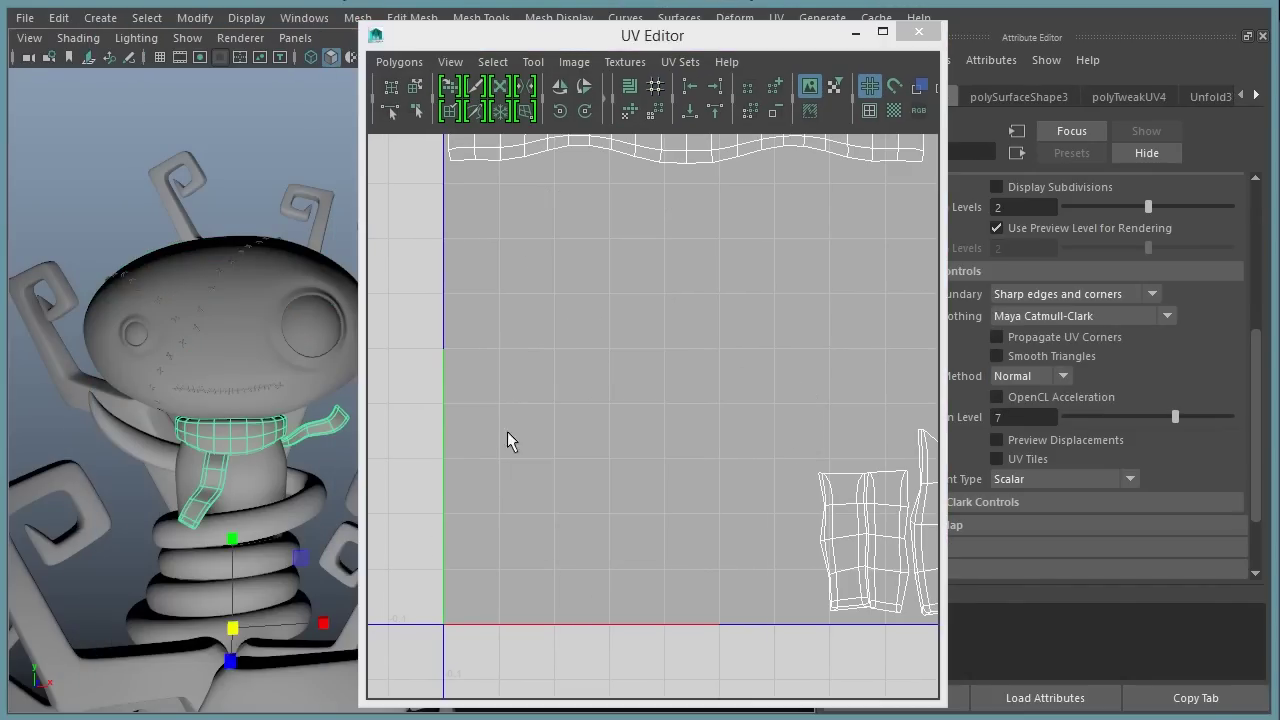
alt+middle_drag(813, 410, 702, 421)
drag(723, 36, 526, 36)
click(1080, 318)
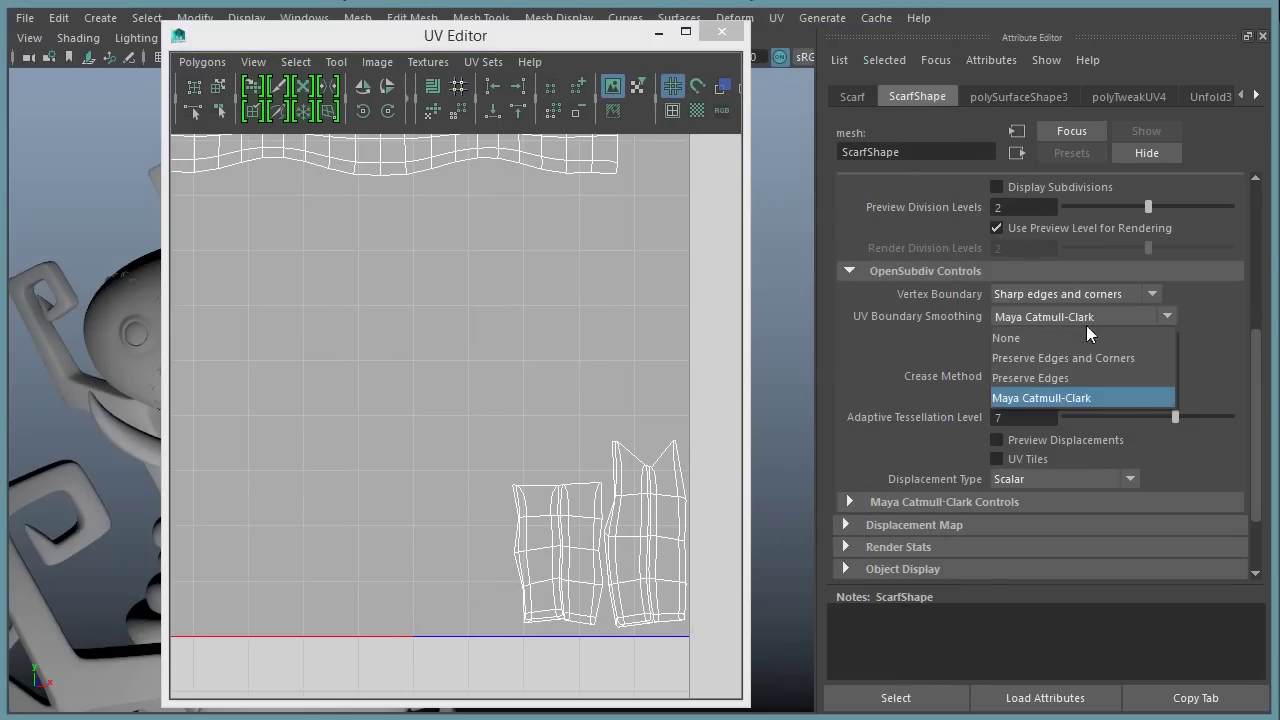
click(1078, 379)
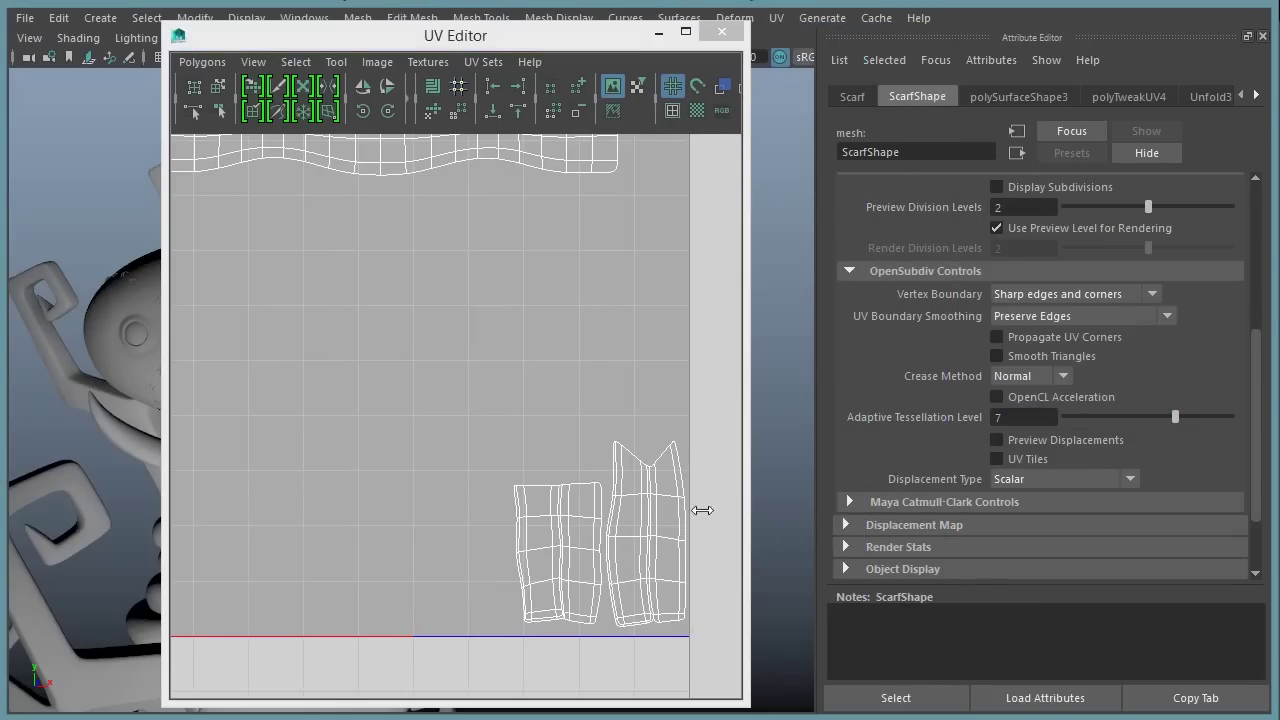
Compare the scarf tails' UV Boundary Smoothing as Preserve Edges and Corners, None and Maya Catmull-Clark
alt+middle_drag(577, 529, 443, 455)
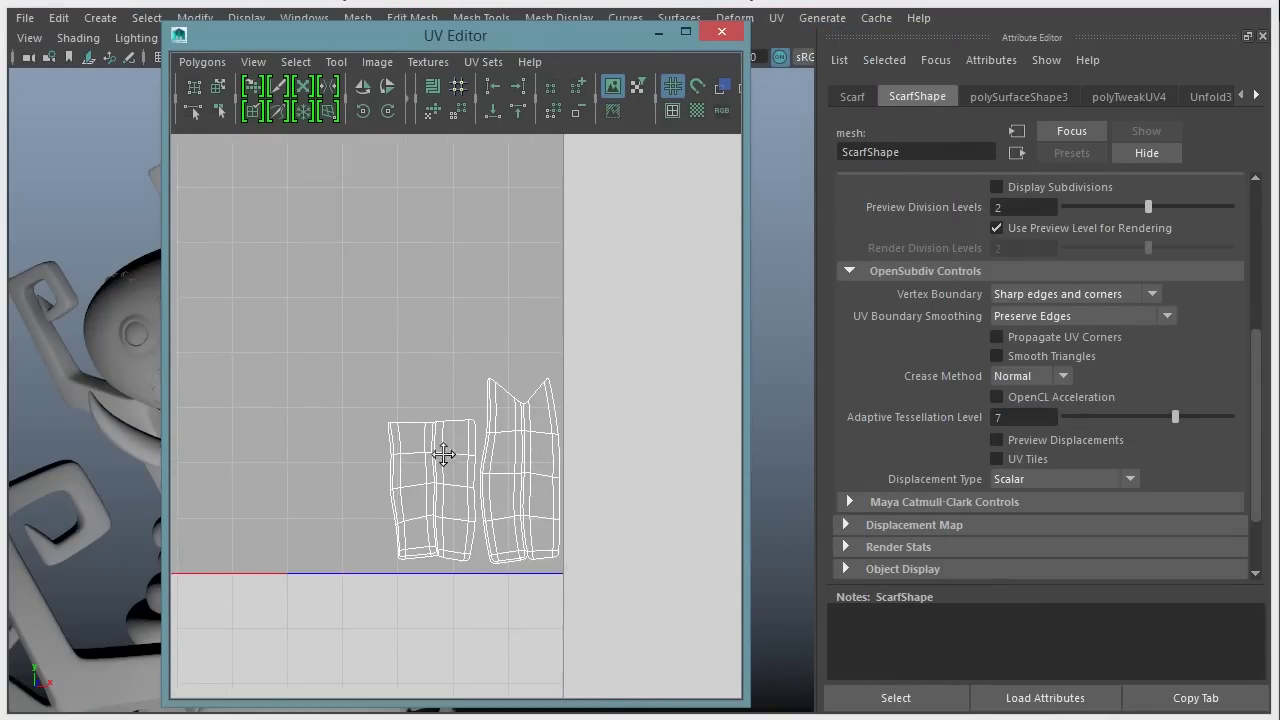
scroll(443, 455, up, 3)
scroll(529, 409, up, 1)
click(1123, 316)
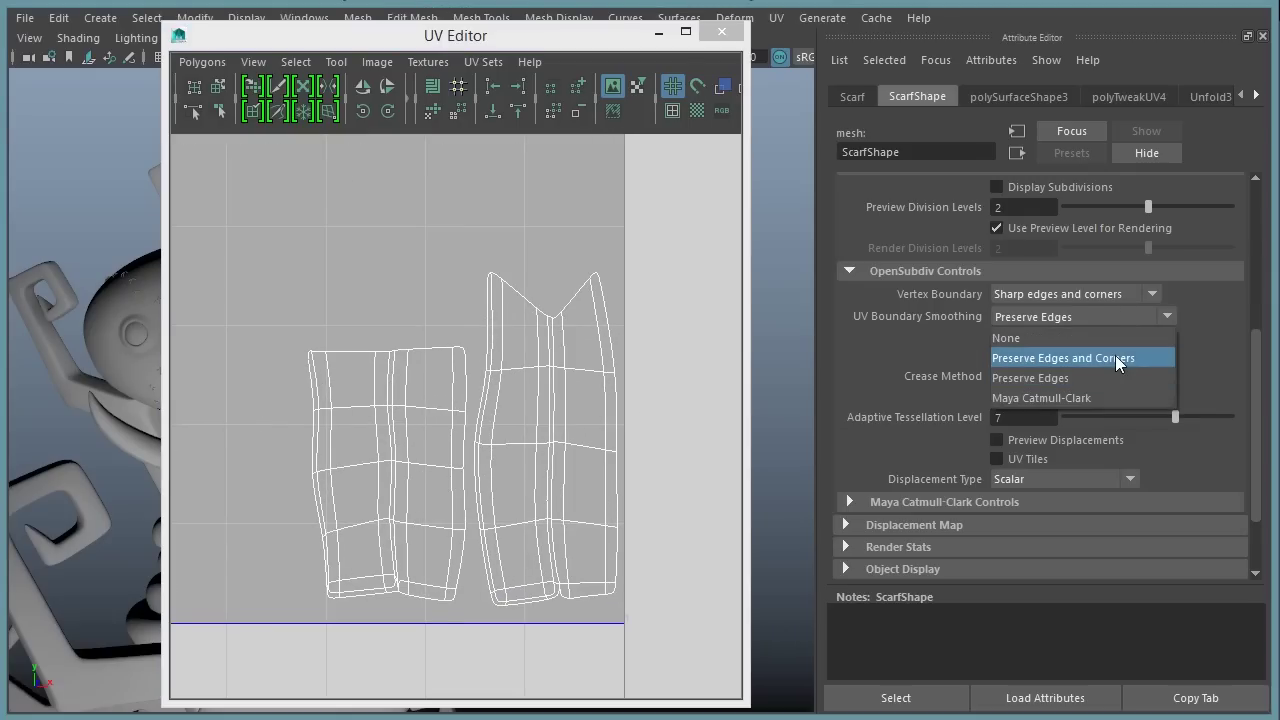
click(1075, 357)
click(1070, 318)
click(1067, 334)
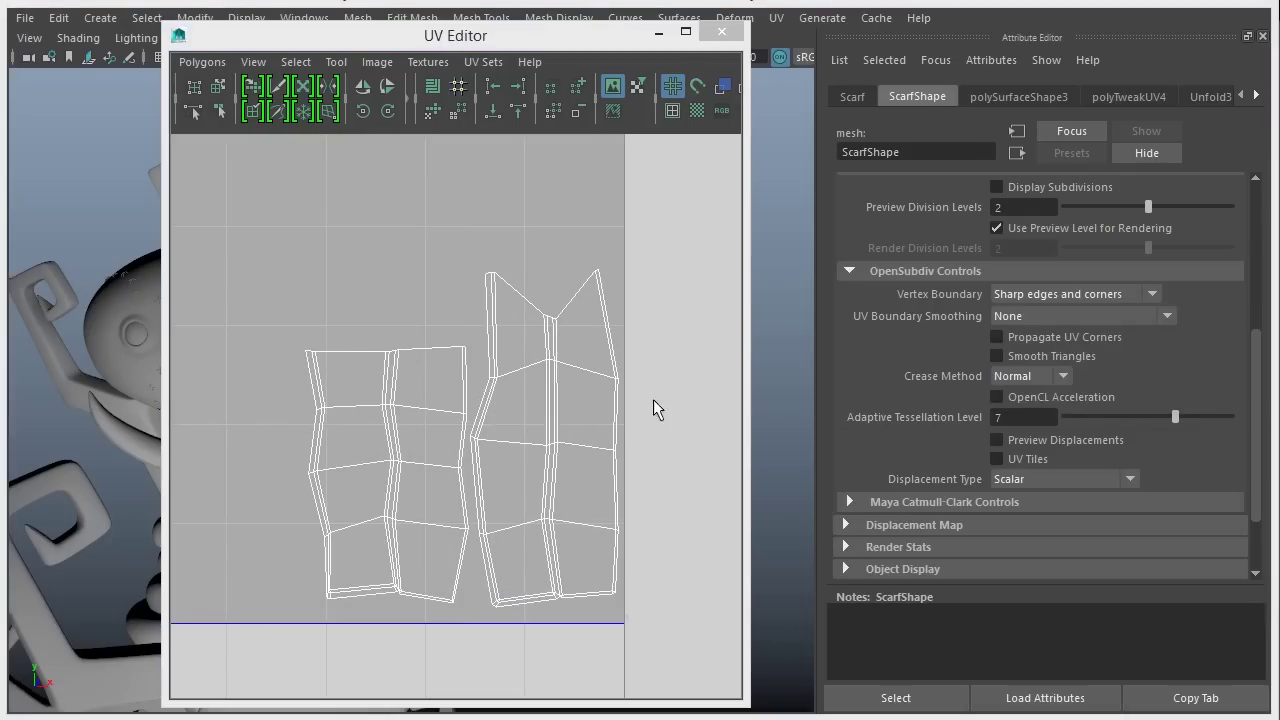
click(1079, 316)
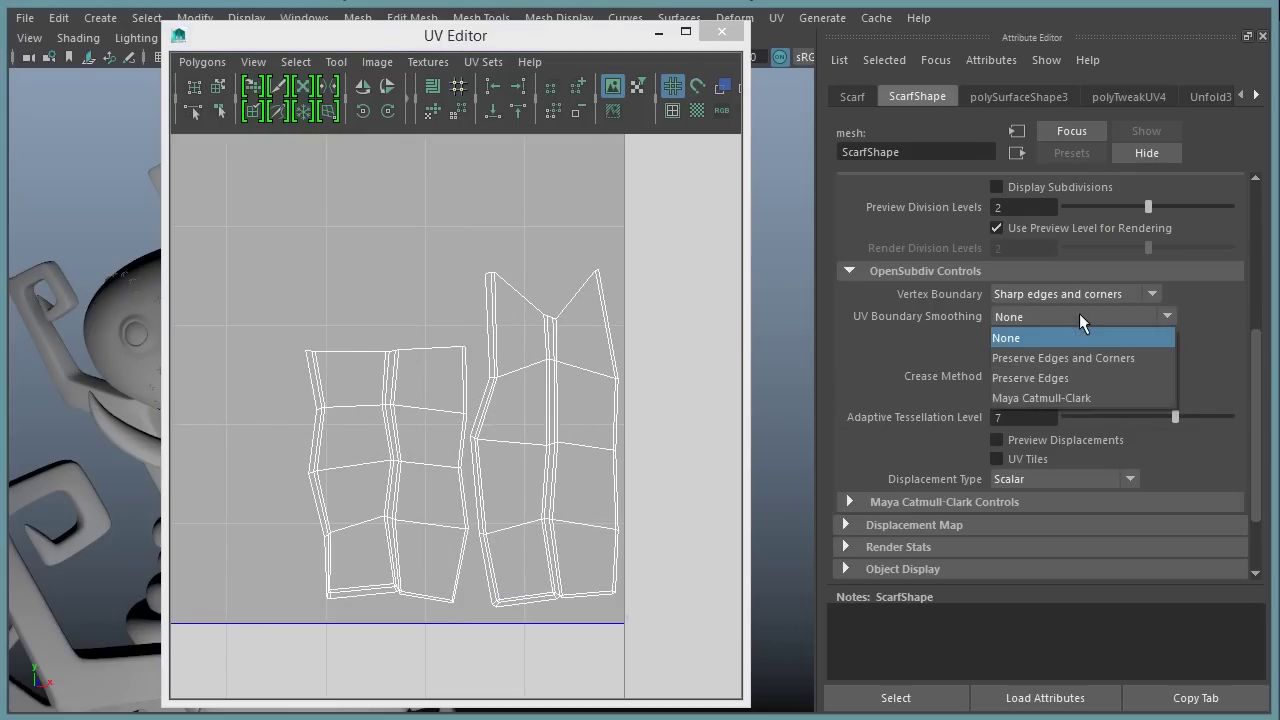
click(1050, 397)
click(400, 409)
scroll(497, 395, up, 3)
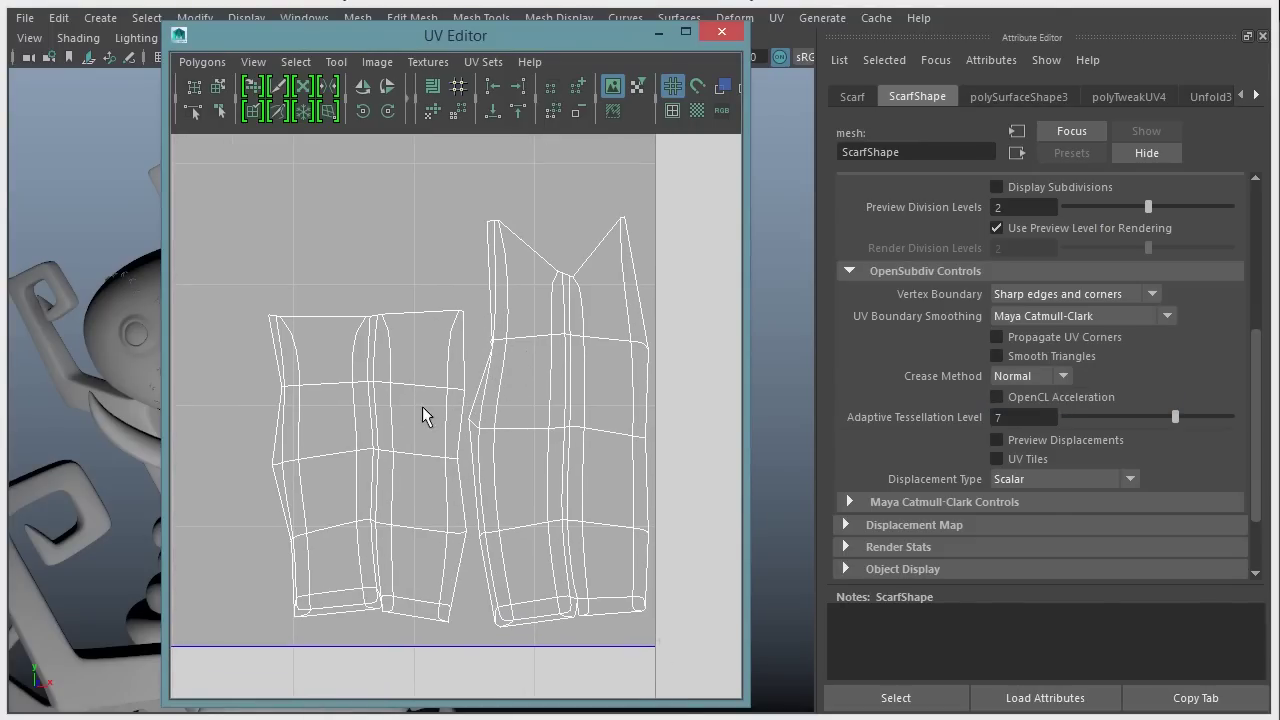
click(1087, 316)
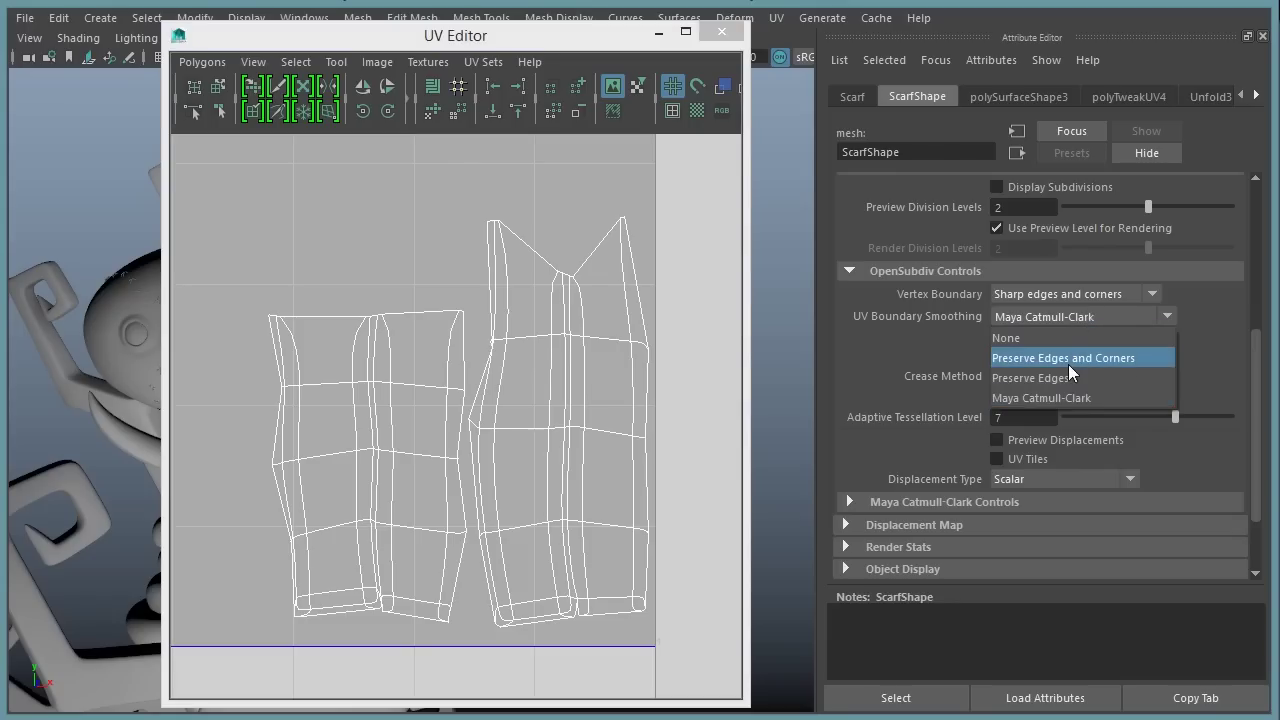
click(1070, 358)
Return the scarf's UV Boundary Smoothing to Preserve Edges
click(1077, 317)
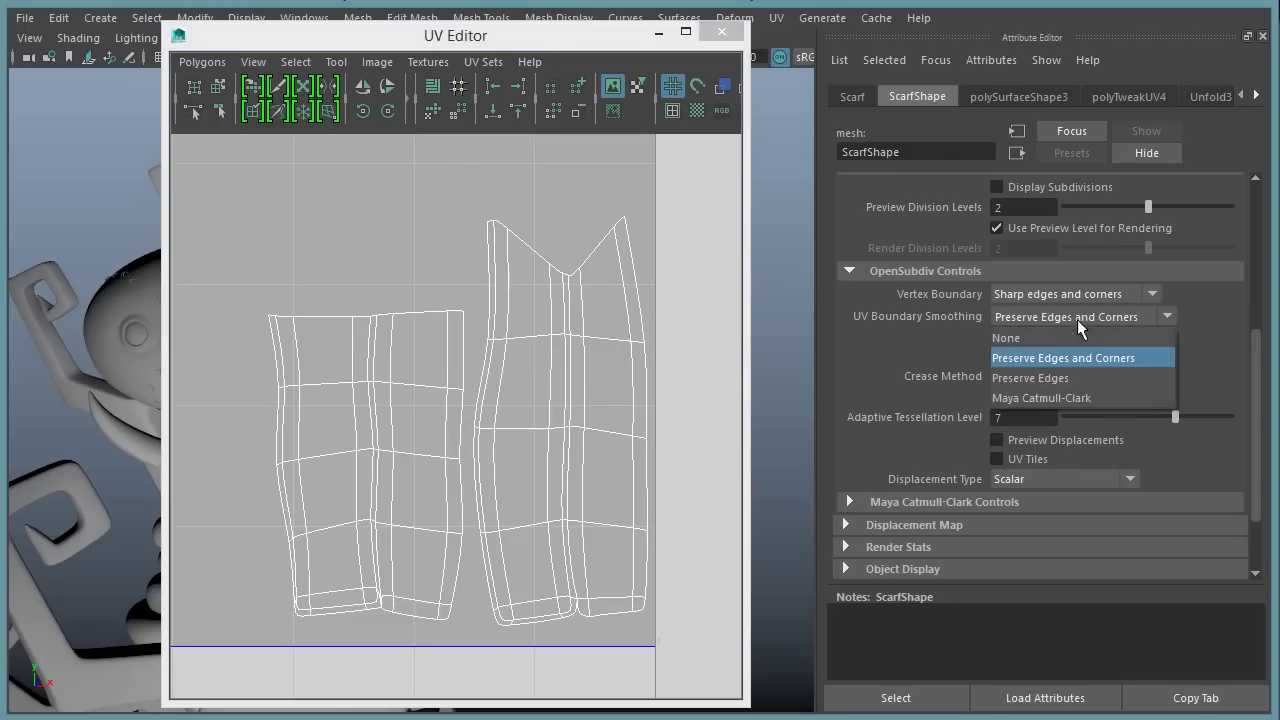
click(1070, 378)
click(523, 375)
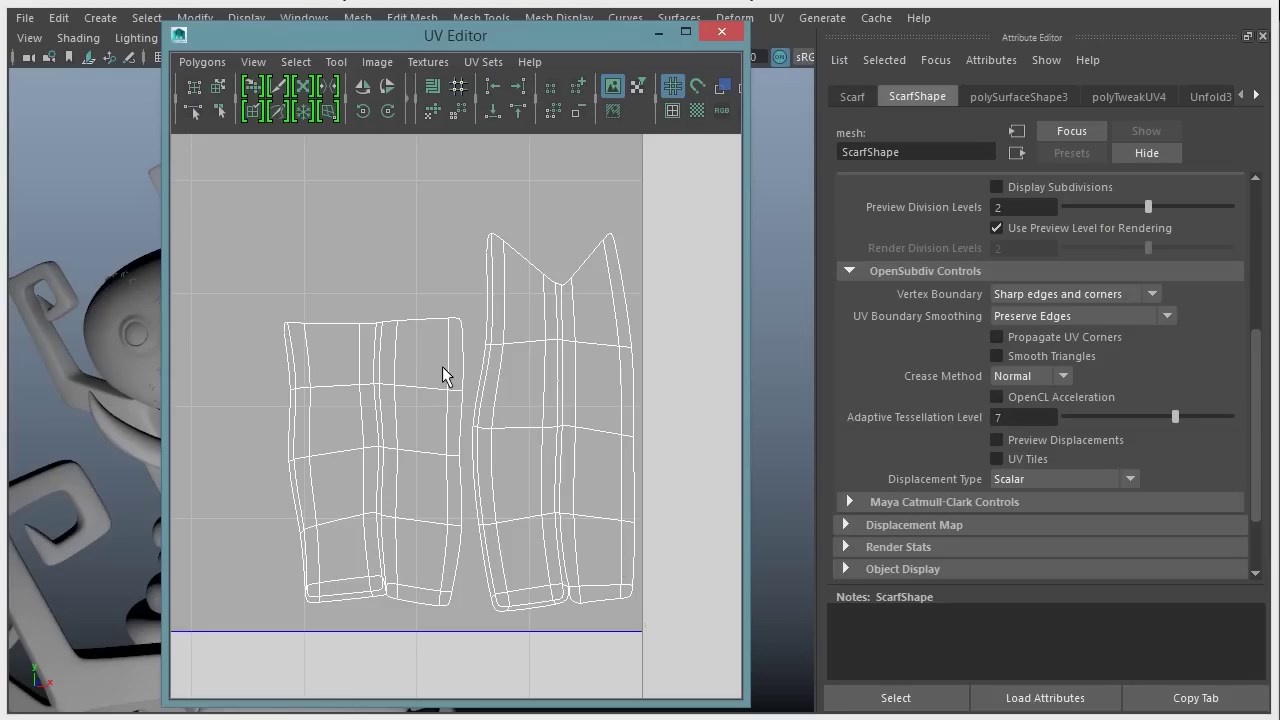
Select the scarf tails' top-row UVs and align them on one horizontal line across both shells
right_drag(400, 304, 298, 318)
drag(229, 305, 472, 332)
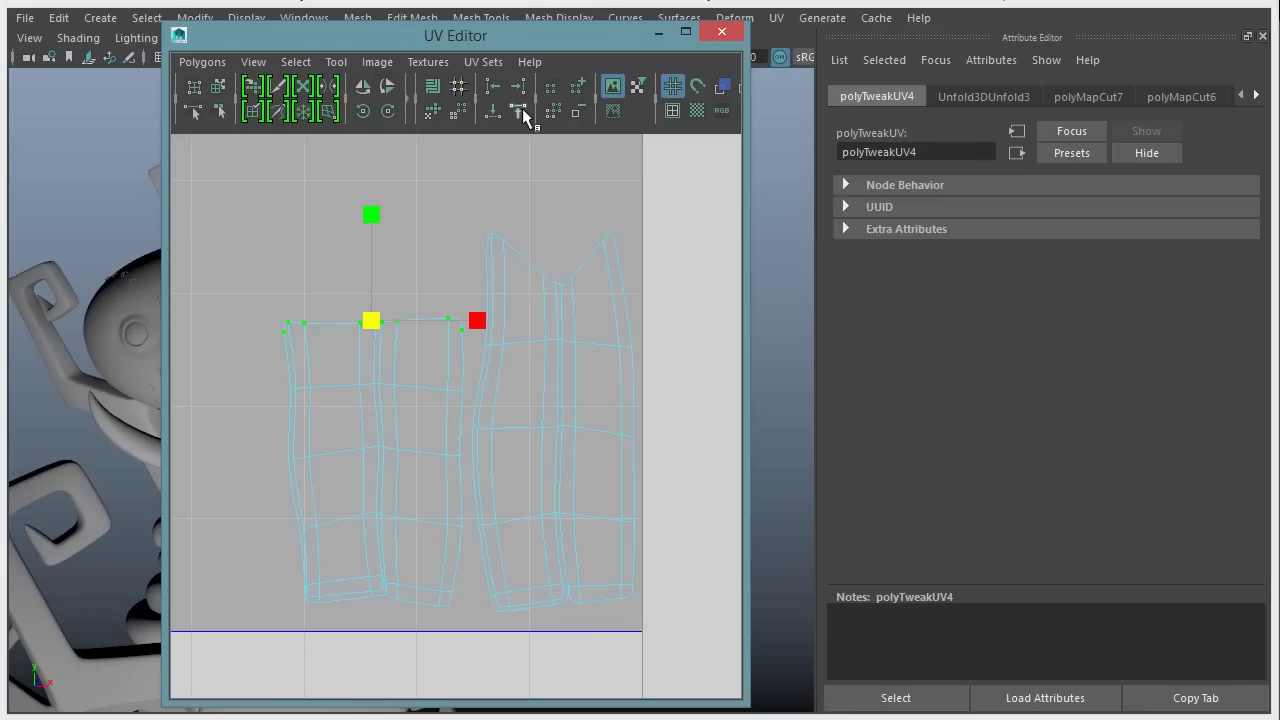
click(524, 116)
drag(231, 202, 651, 330)
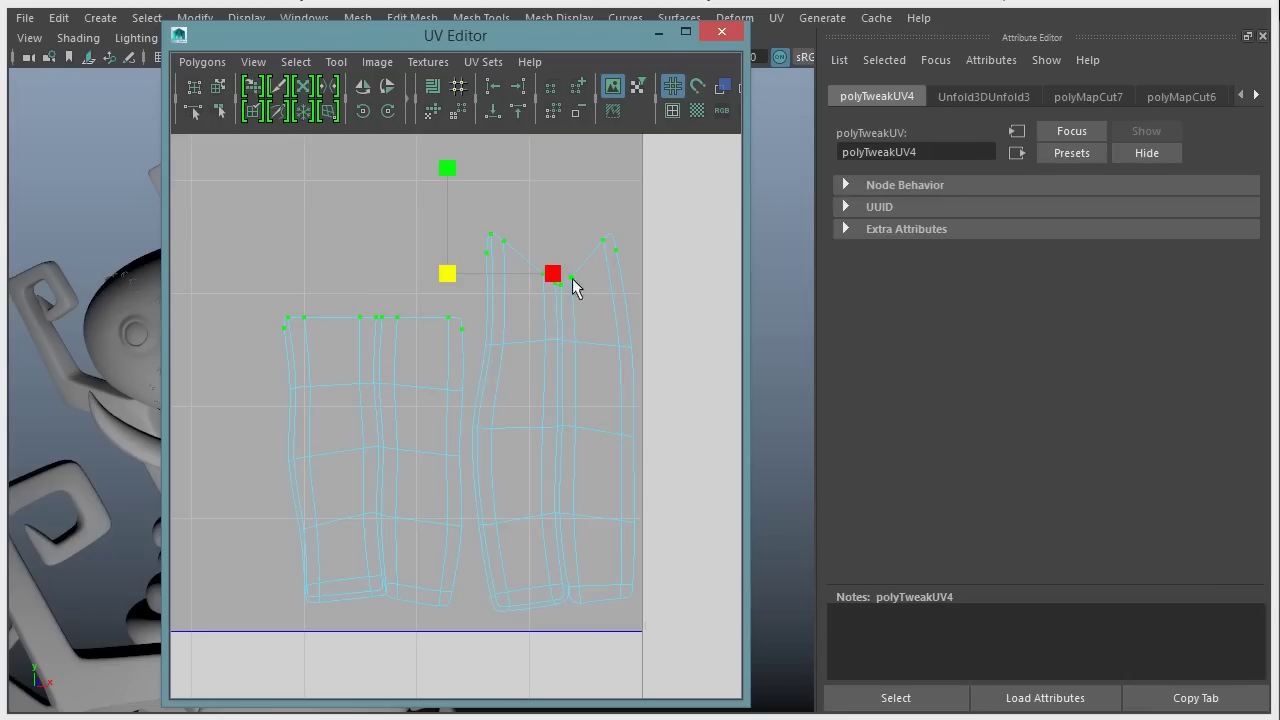
click(493, 112)
Align the second row of UVs on both scarf-tail shells to its lowest V and select the third row
mouse_move(246, 354)
mouse_down()
mouse_move(449, 389)
mouse_move(669, 397)
mouse_move(281, 362)
mouse_move(250, 335)
mouse_up()
click(493, 112)
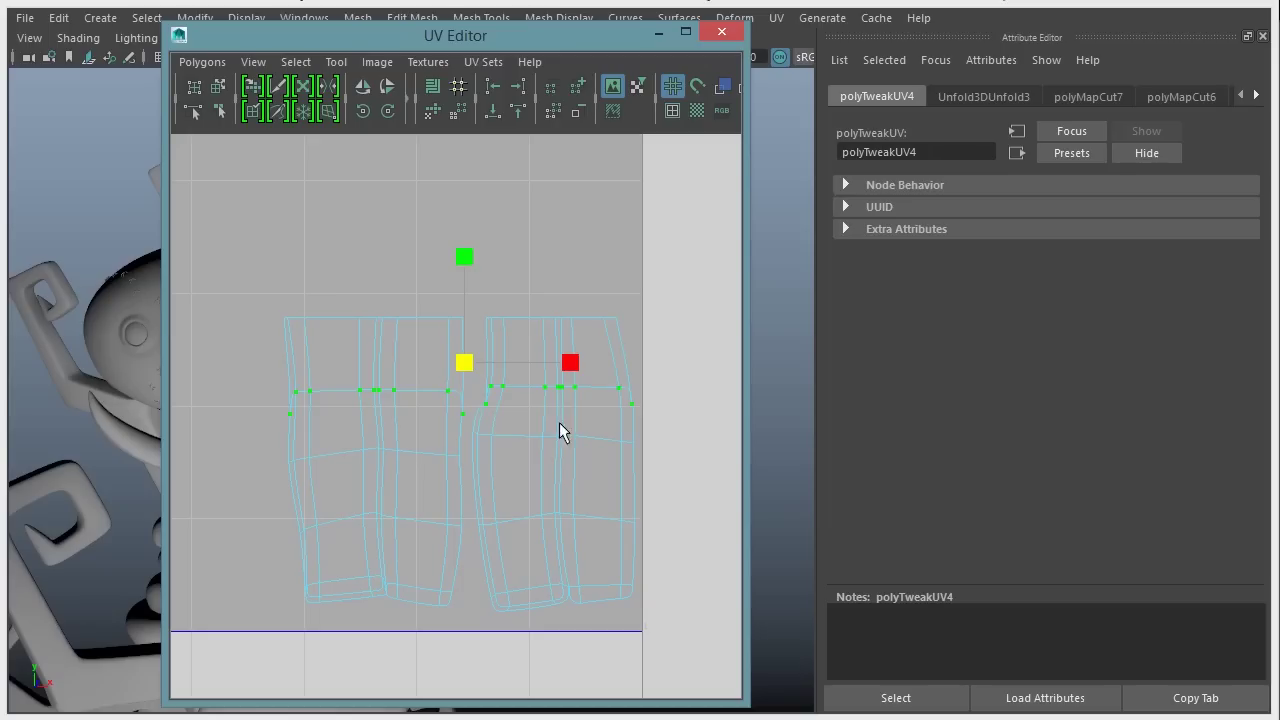
drag(662, 467, 467, 431)
drag(237, 440, 467, 477)
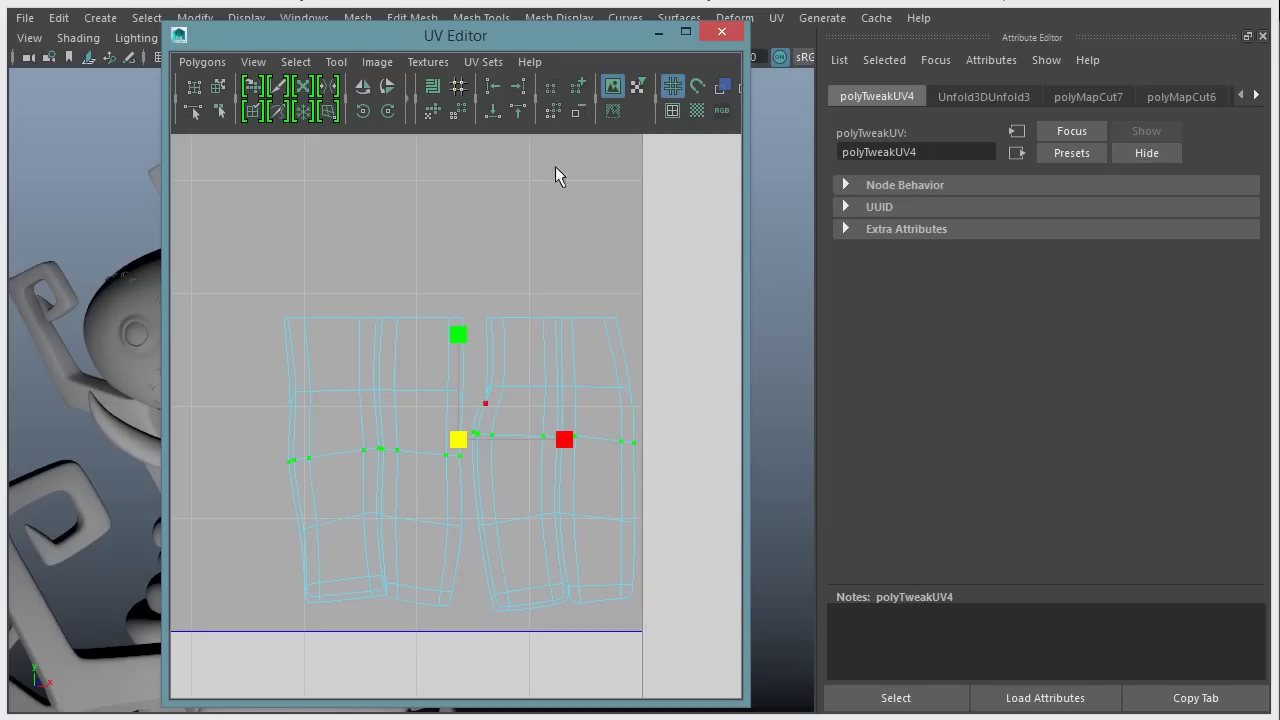
Align the fourth row and the bottom-end UVs of both scarf-tail shells to their respective lowest V values
drag(644, 505, 258, 578)
click(492, 111)
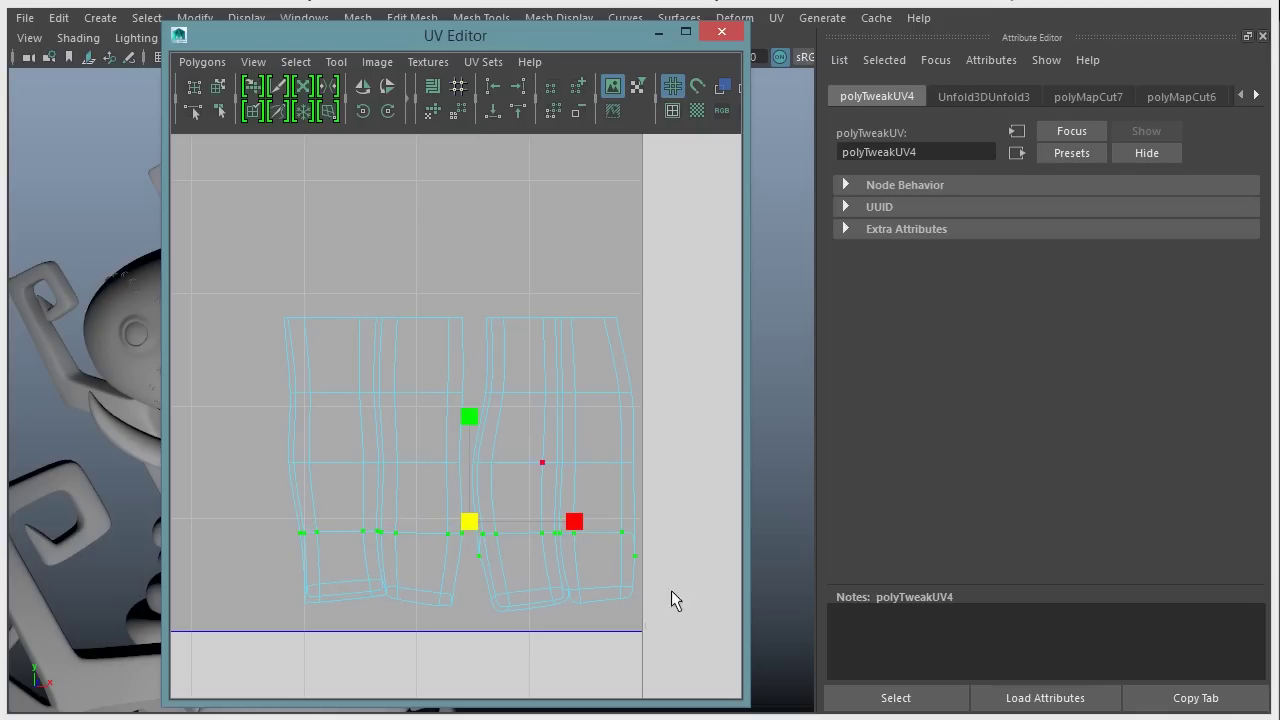
drag(679, 578, 256, 648)
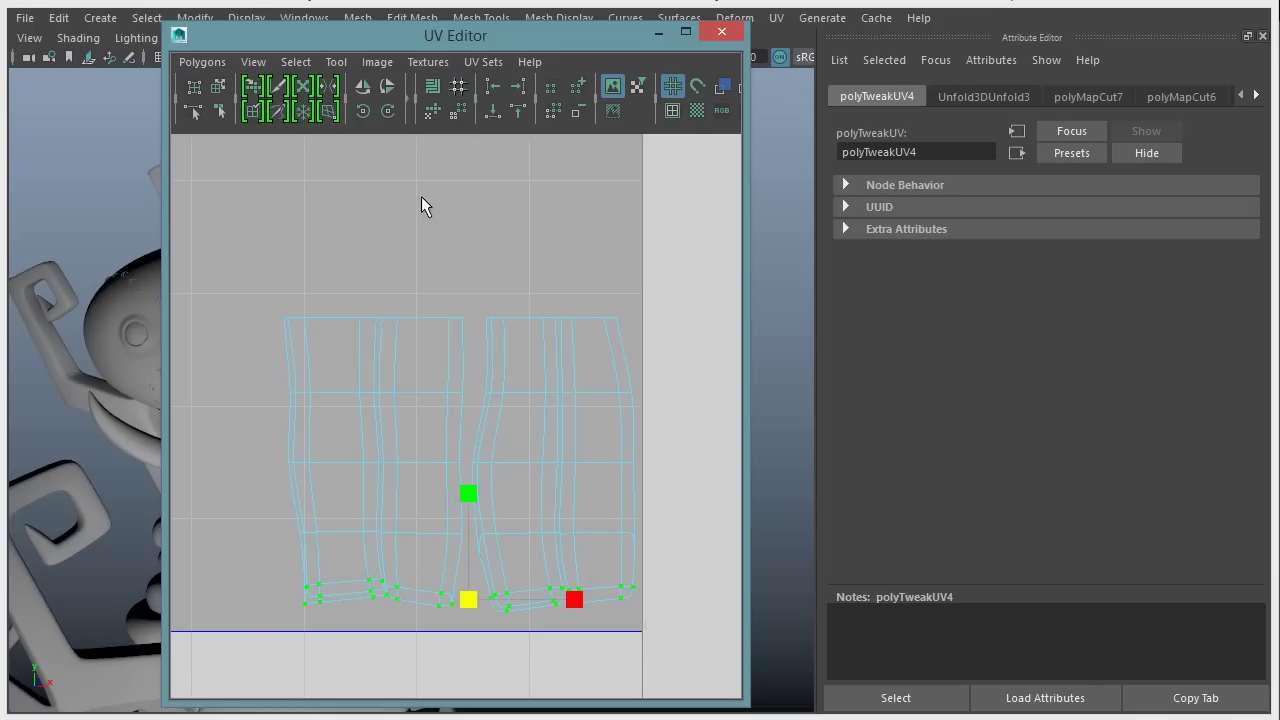
click(497, 114)
Select the torso, scarf and head objects together to show their combined UV layout in the U1V1 tile
alt+right_drag(565, 488, 455, 475)
alt+middle_drag(455, 475, 515, 503)
alt+right_drag(590, 503, 529, 482)
alt+middle_drag(529, 482, 504, 440)
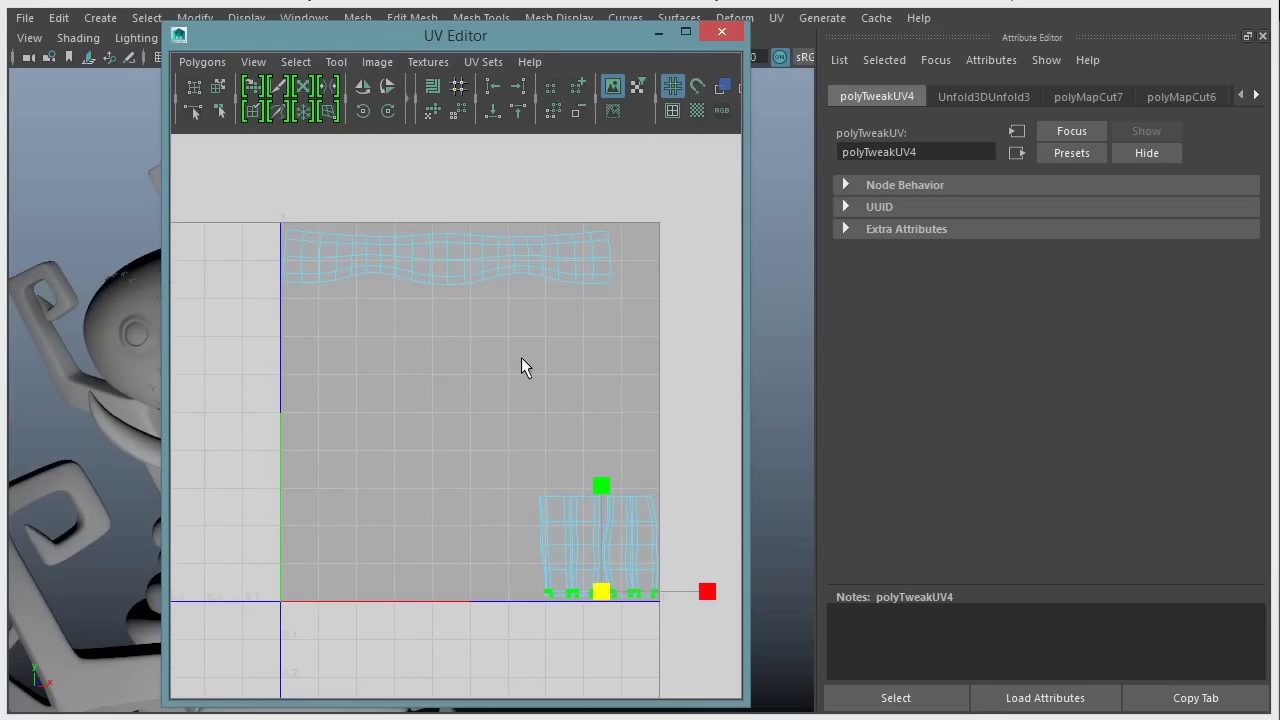
drag(477, 47, 786, 40)
right_drag(240, 380, 322, 351)
click(270, 470)
shift+click(265, 427)
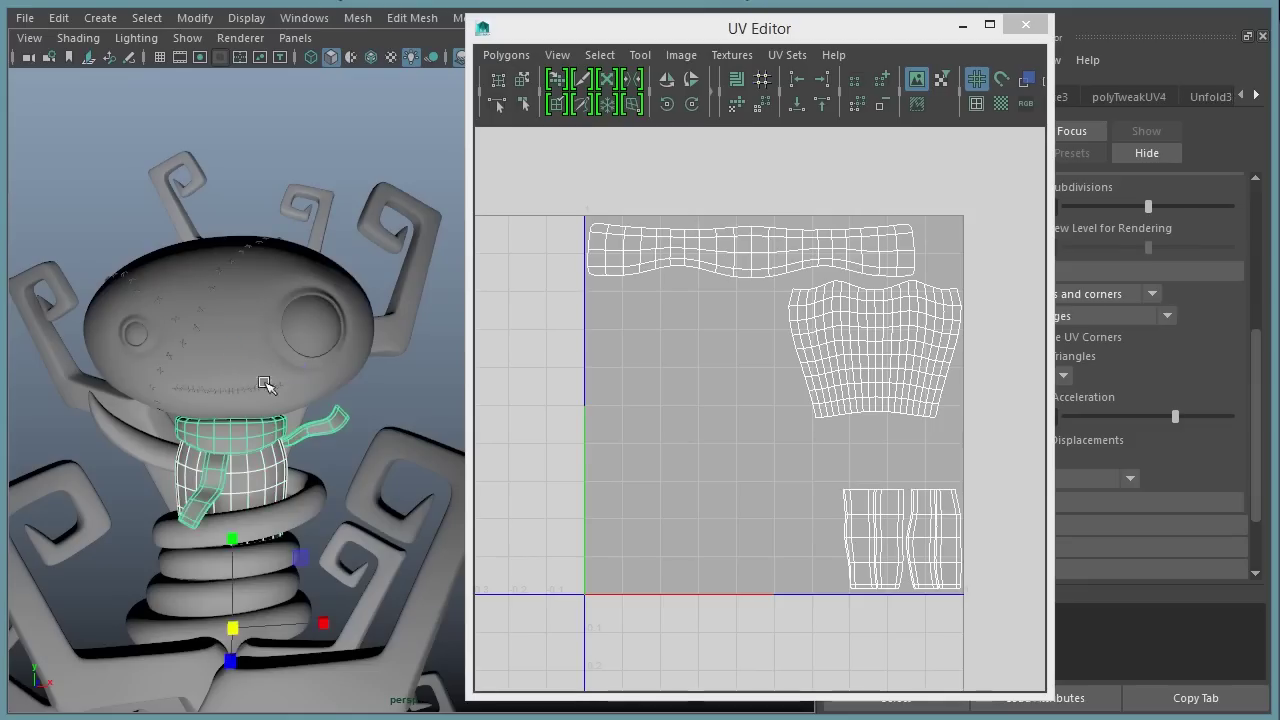
shift+click(266, 334)
scroll(330, 428, down, 5)
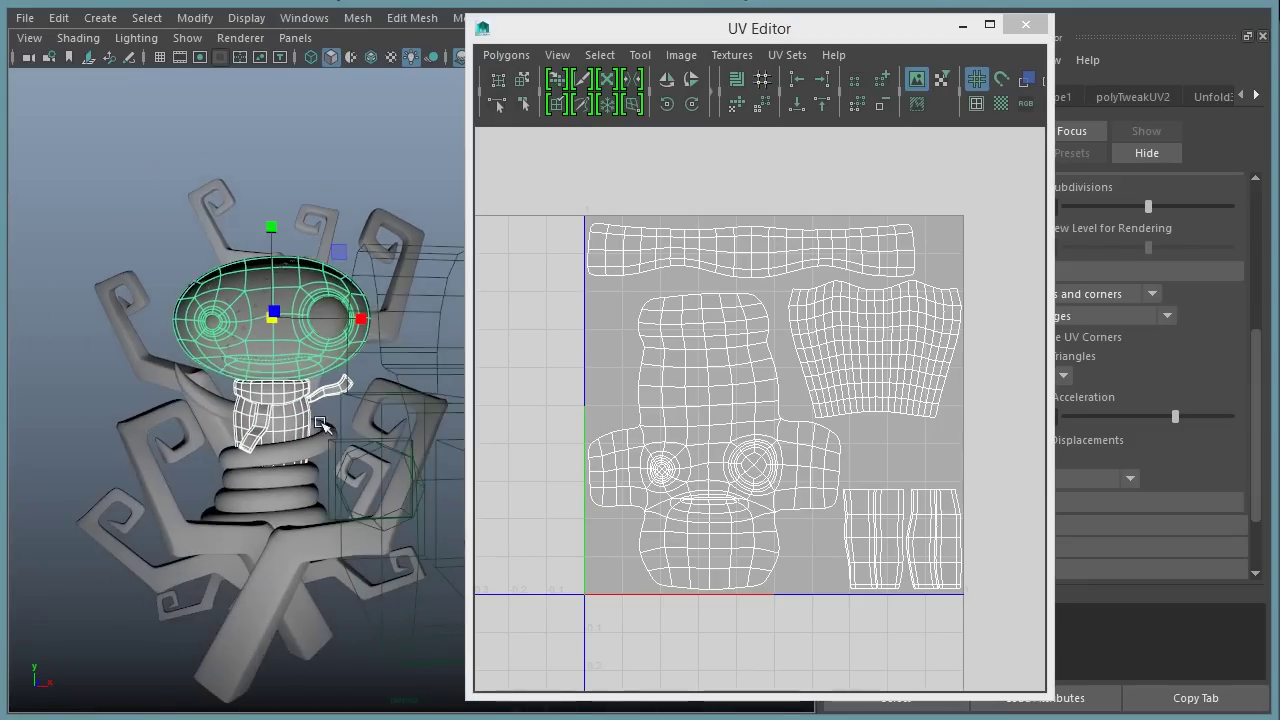